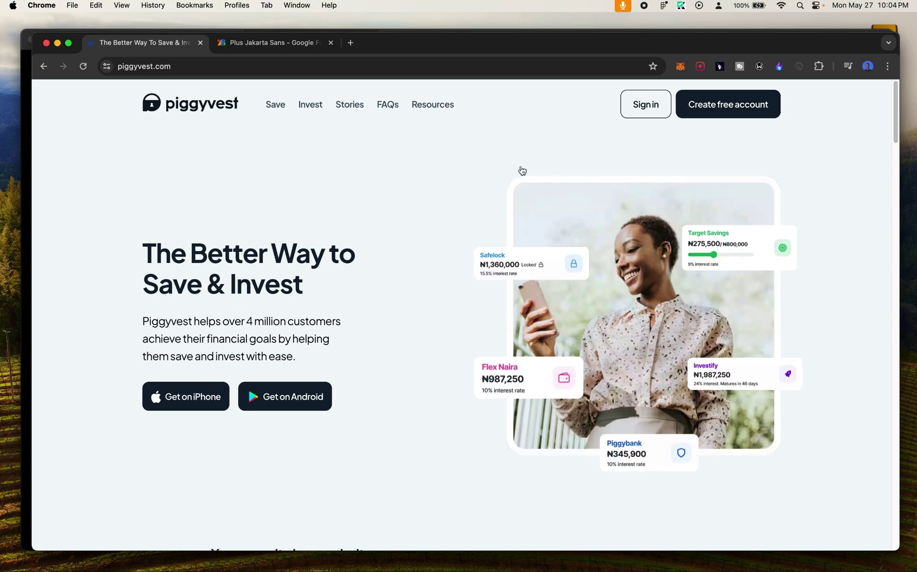
# Step: Look through the Piggyvest homepage from the hero down to the savings plan cards, and return to the hero
pyautogui.scroll(-6, 420, 327)
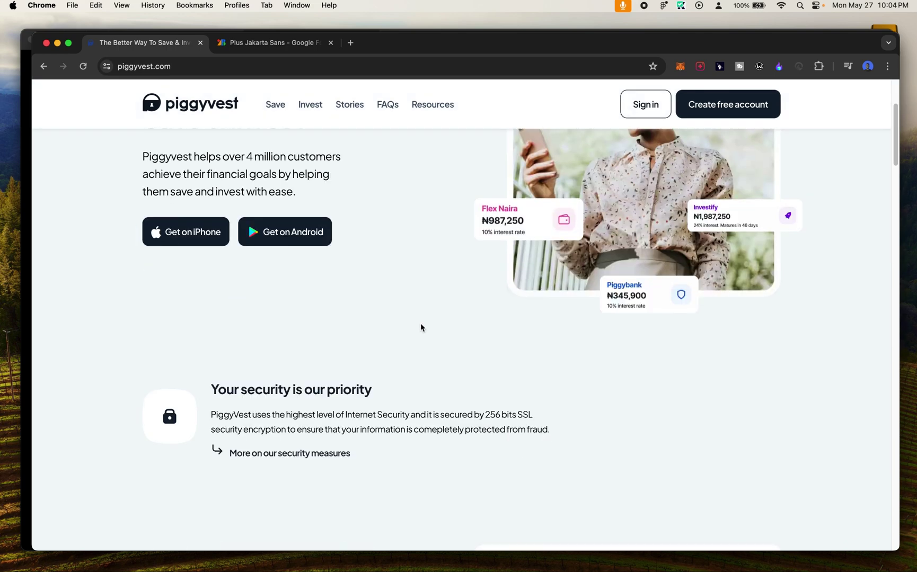
pyautogui.scroll(-5, 451, 363)
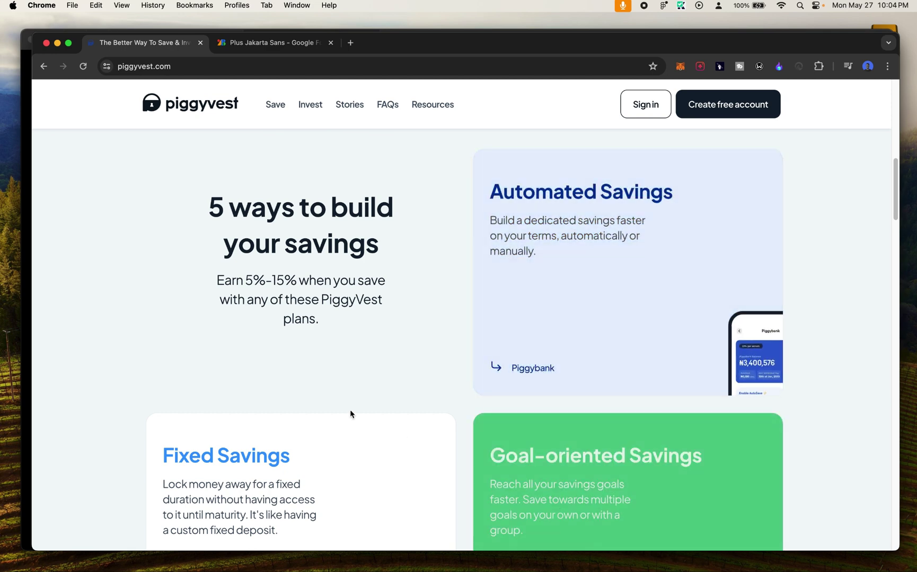
pyautogui.scroll(-1, 402, 431)
pyautogui.scroll(-2, 374, 427)
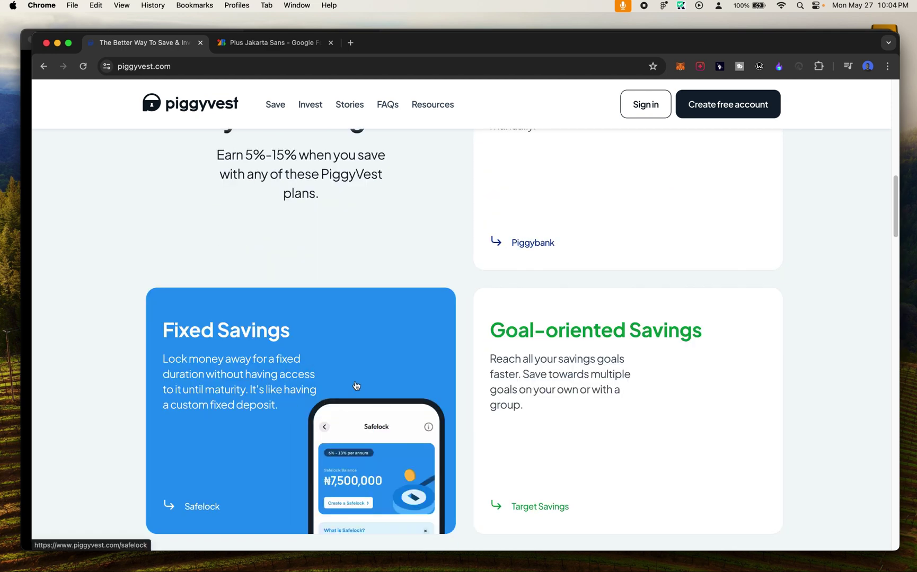
pyautogui.scroll(15, 356, 386)
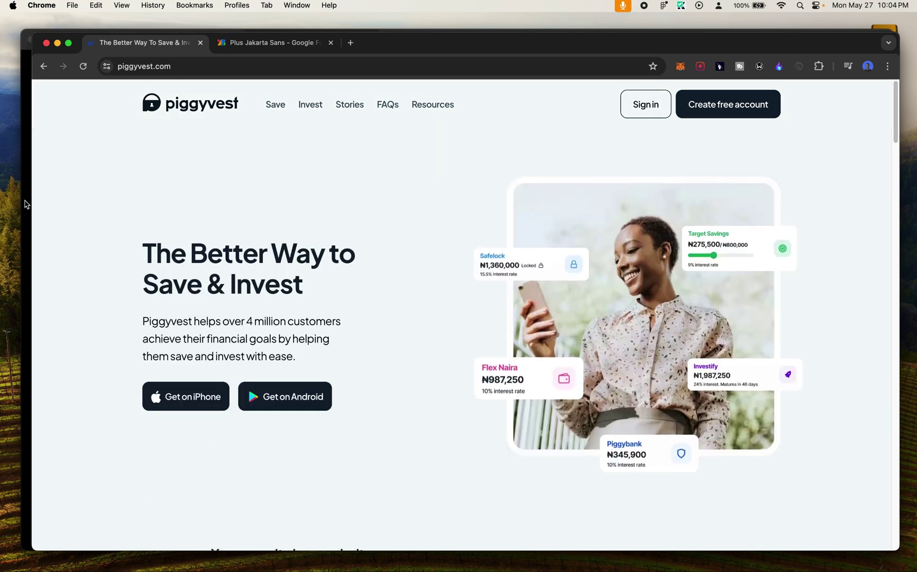
# Step: Switch to Figma and examine the running Piggyvest prototype, from the hero section to the Automated Savings card
pyautogui.press('super+Tab')
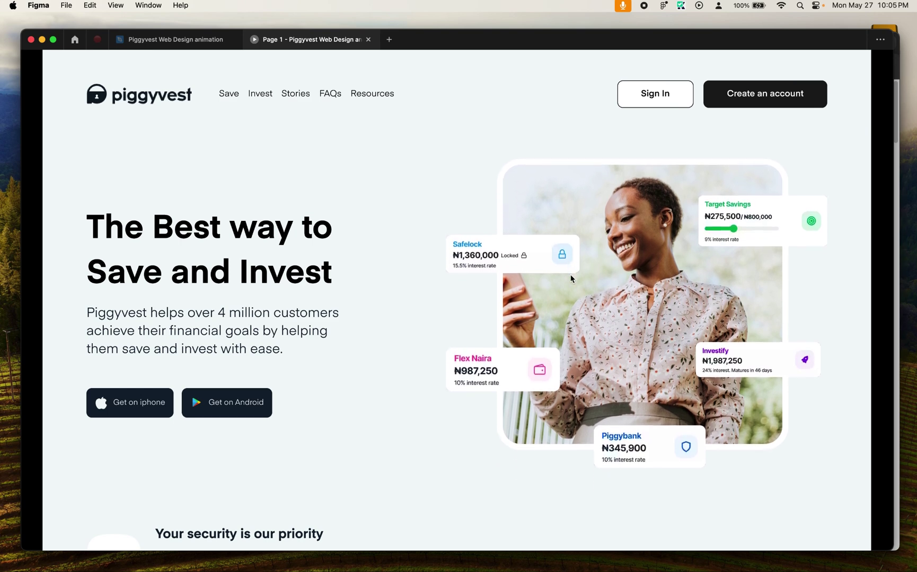
pyautogui.scroll(-6, 507, 303)
pyautogui.scroll(-2, 507, 303)
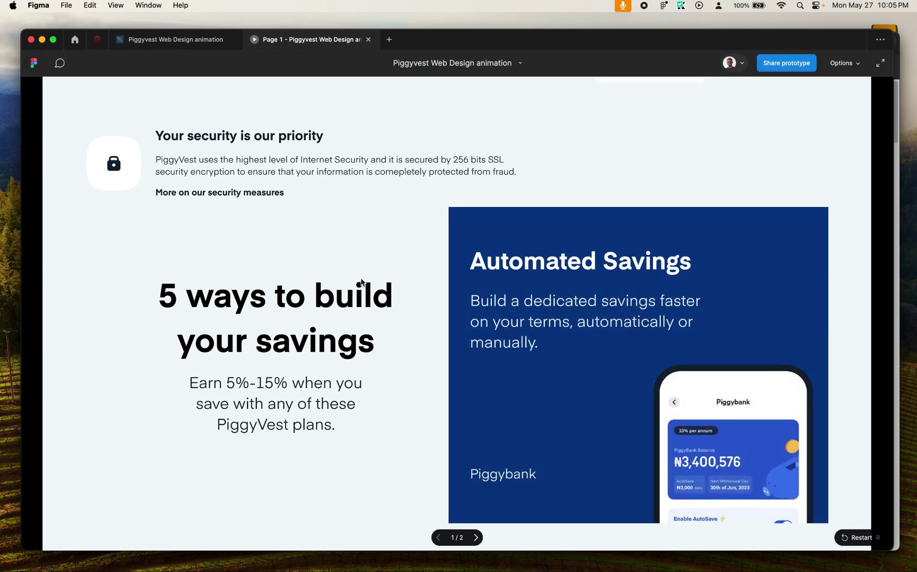
pyautogui.scroll(7, 362, 282)
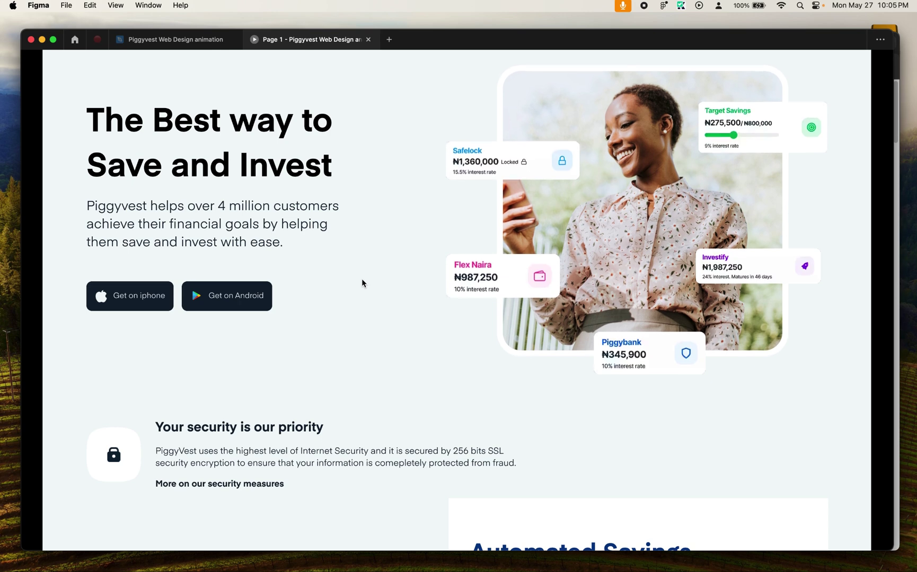
pyautogui.scroll(-10, 362, 283)
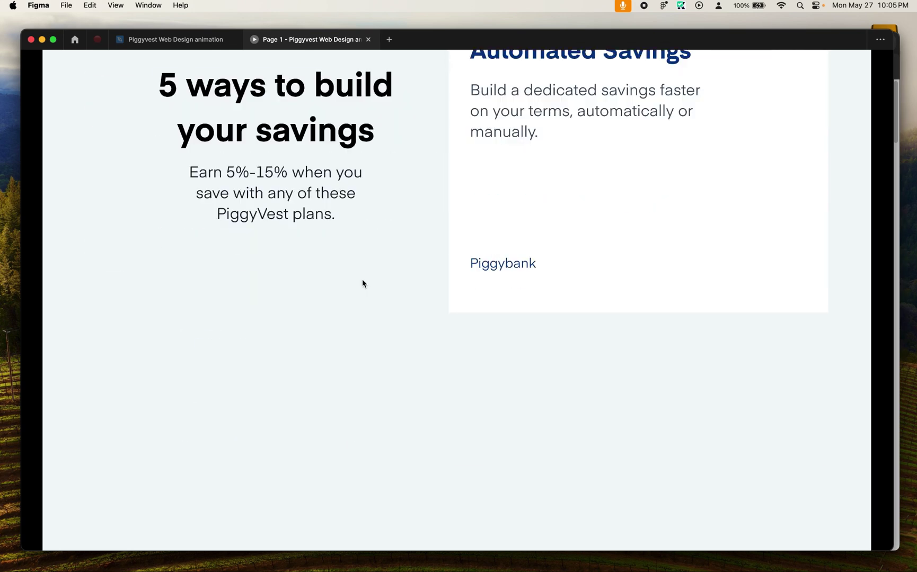
pyautogui.scroll(-5, 363, 281)
pyautogui.scroll(-5, 574, 344)
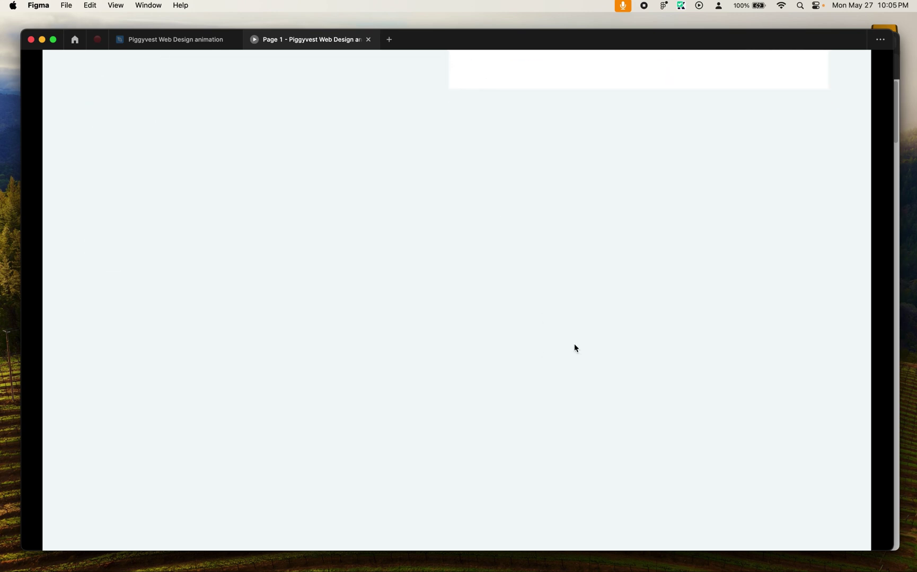
pyautogui.scroll(6, 413, 279)
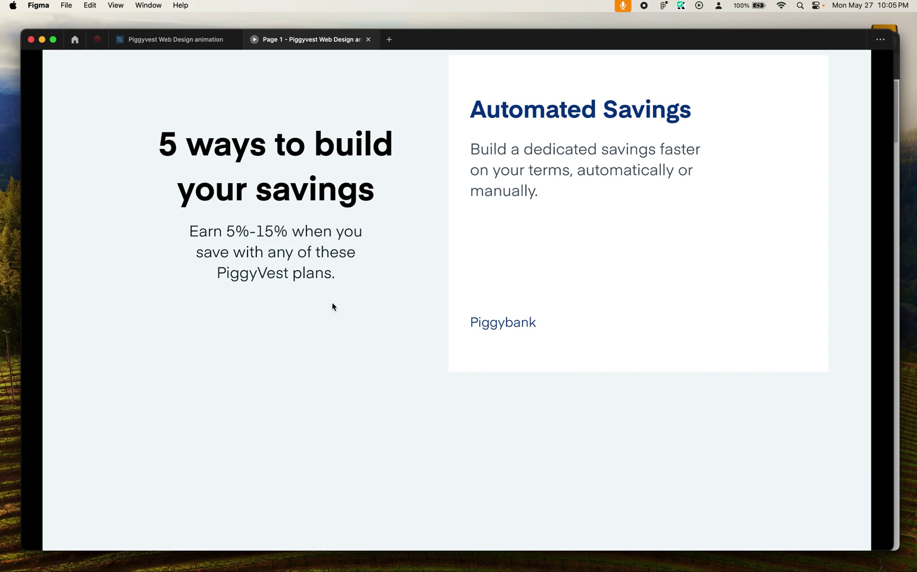
pyautogui.scroll(10, 331, 307)
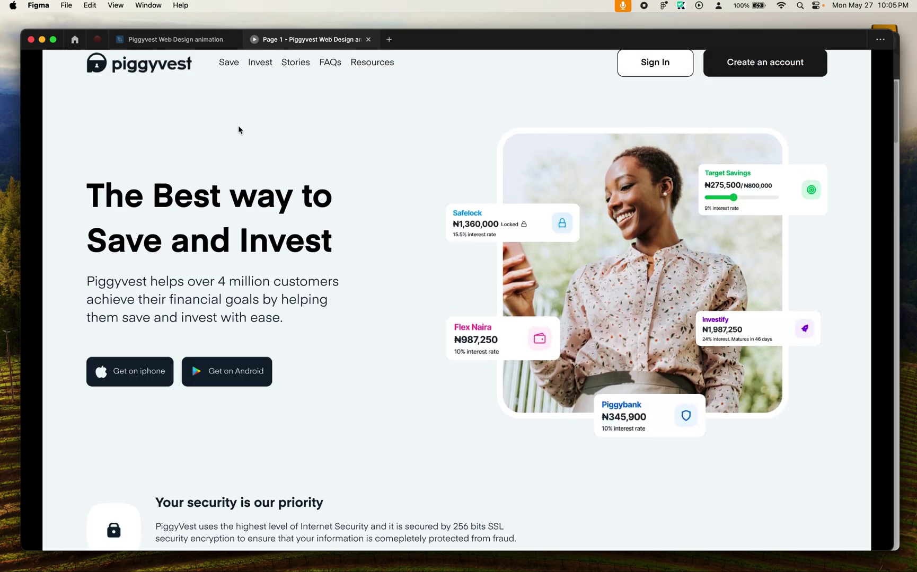
# Step: Open Page 2 of the Piggyvest Web Design animation design file
pyautogui.click(196, 41)
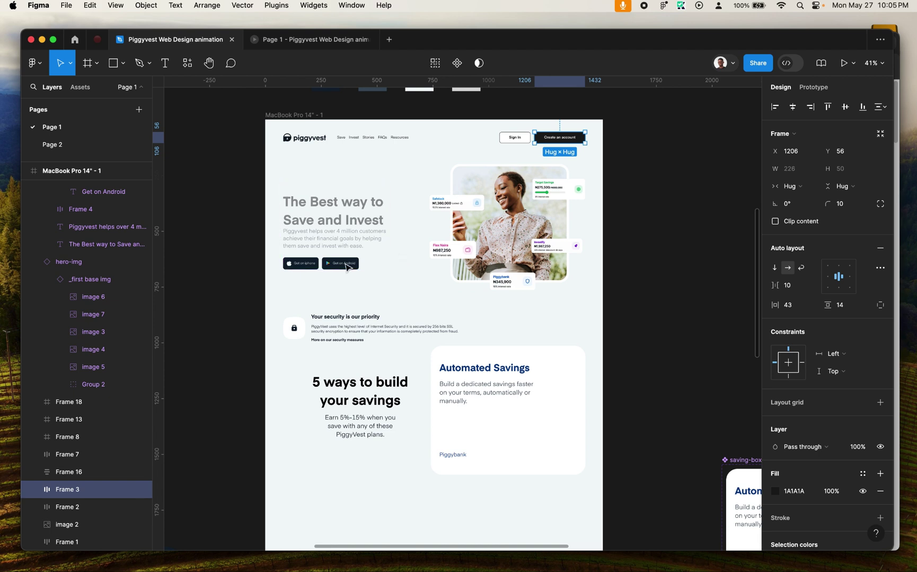
pyautogui.click(52, 144)
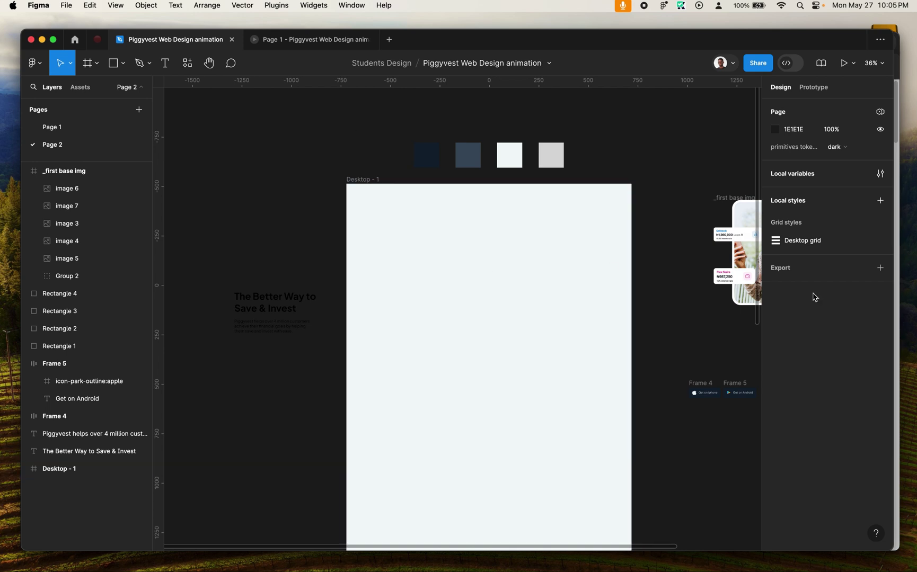
# Step: Switch to Chrome, inspect the homepage body's background colour in the developer tools, and enable its #3d4f60 text colour declaration
pyautogui.click(898, 355)
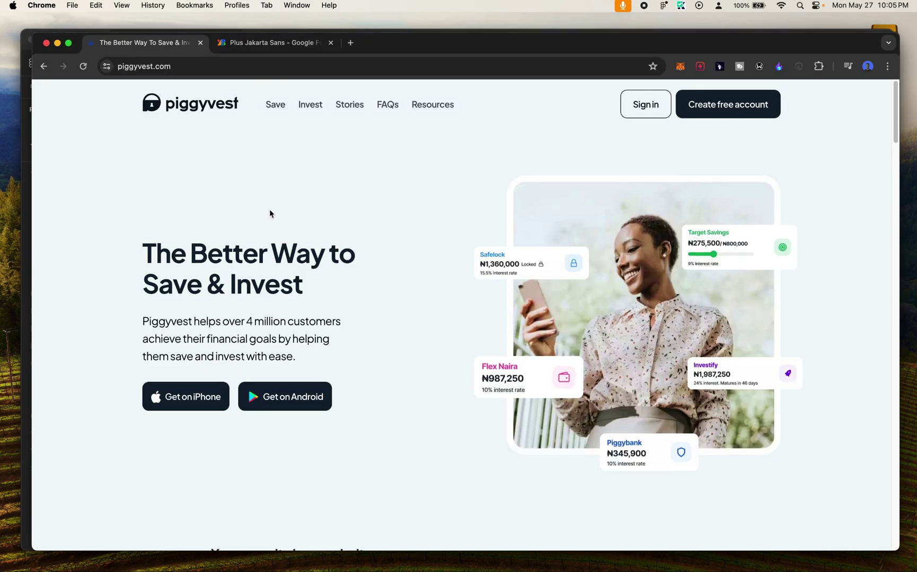
pyautogui.rightClick(392, 203)
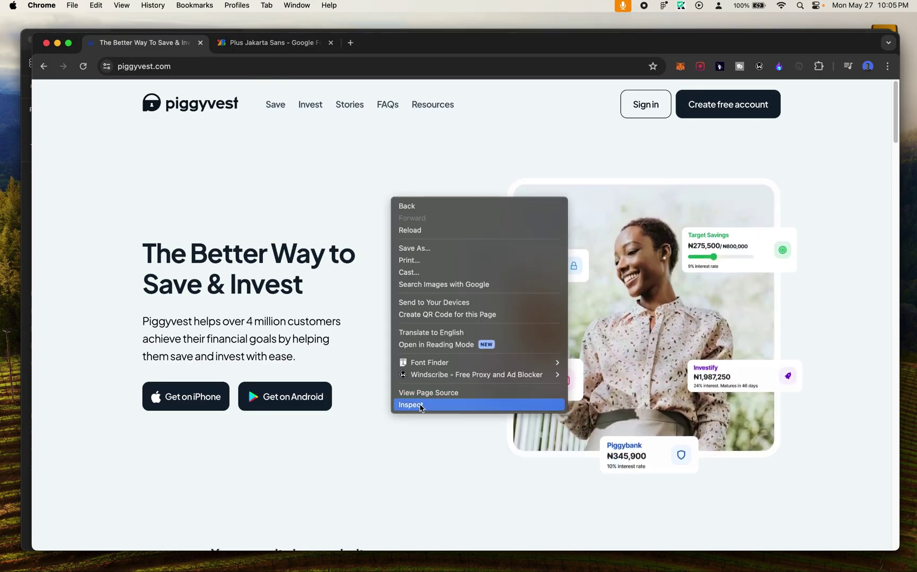
pyautogui.click(419, 406)
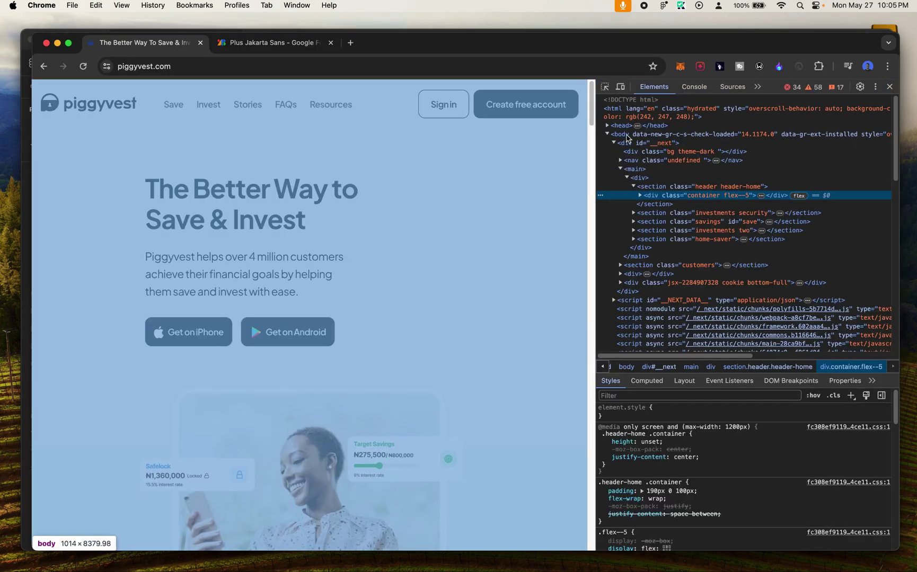
pyautogui.click(627, 136)
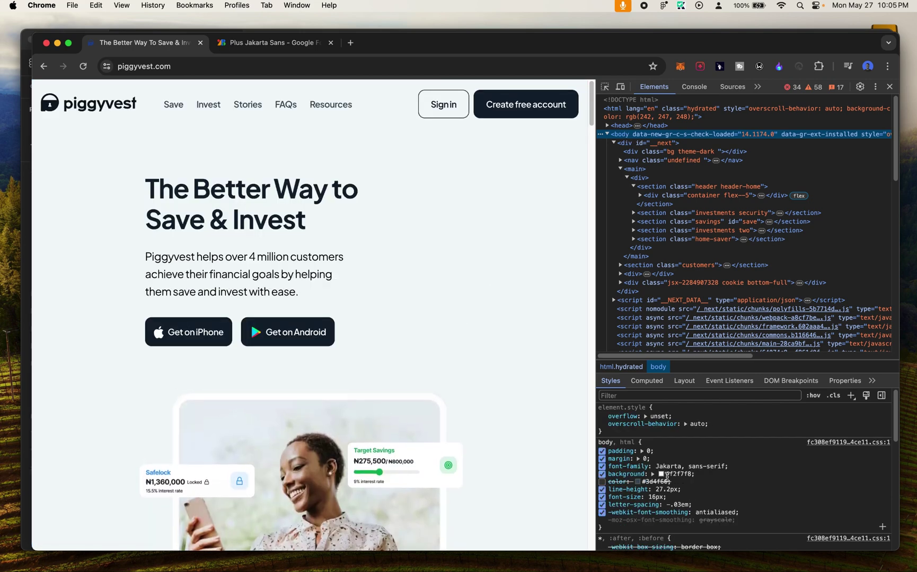
pyautogui.click(665, 474)
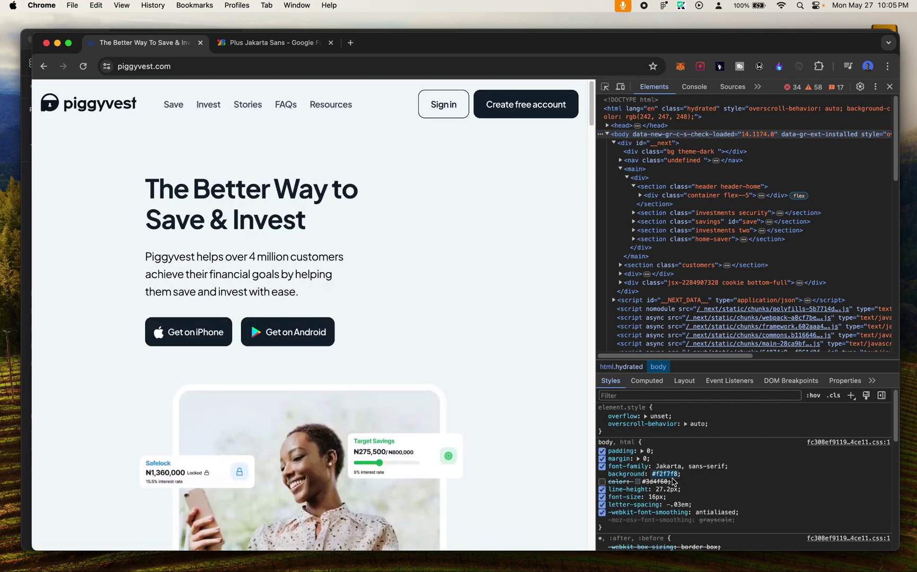
pyautogui.click(601, 482)
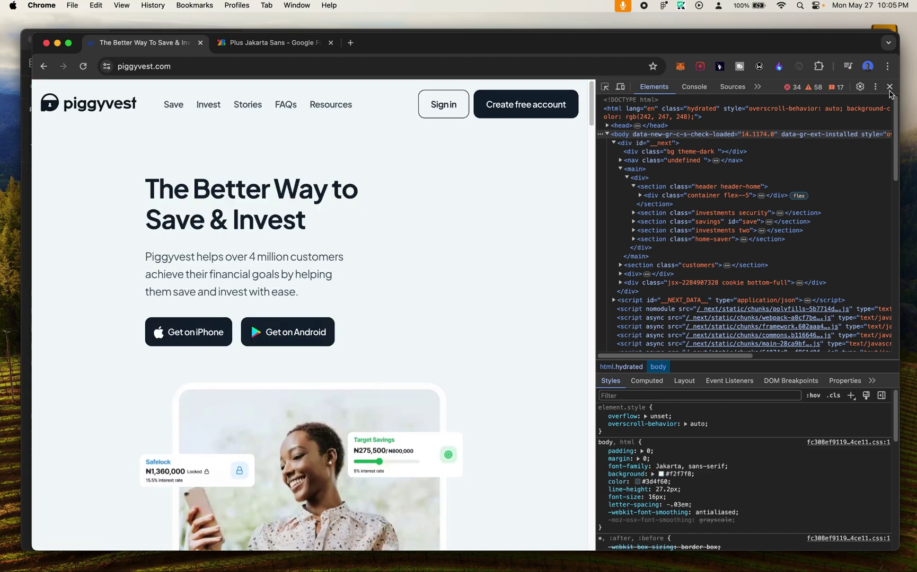
pyautogui.click(890, 91)
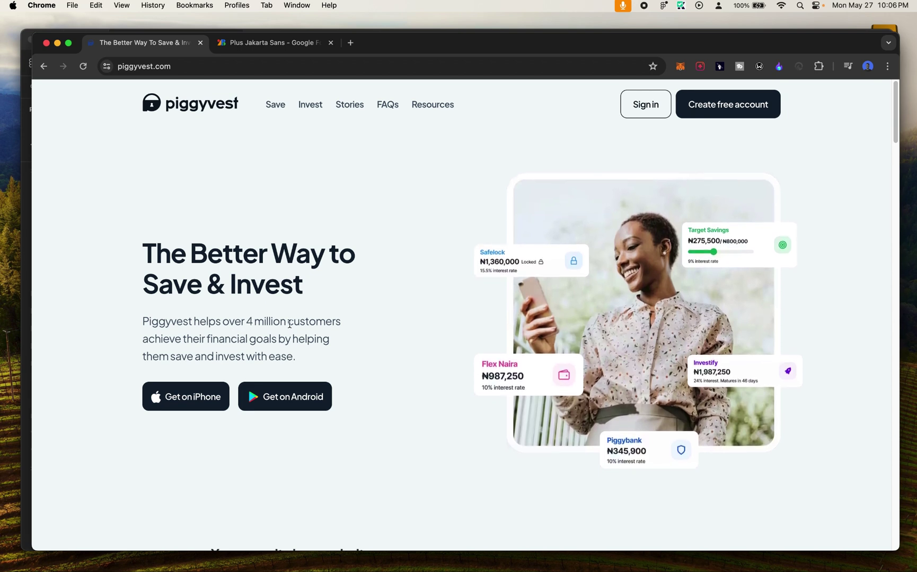
# Step: Analyze the word "customers" in the hero paragraph with Font Finder, and view the Plus Jakarta Sans page on Google Fonts
pyautogui.moveTo(287, 321); pyautogui.dragTo(333, 321)
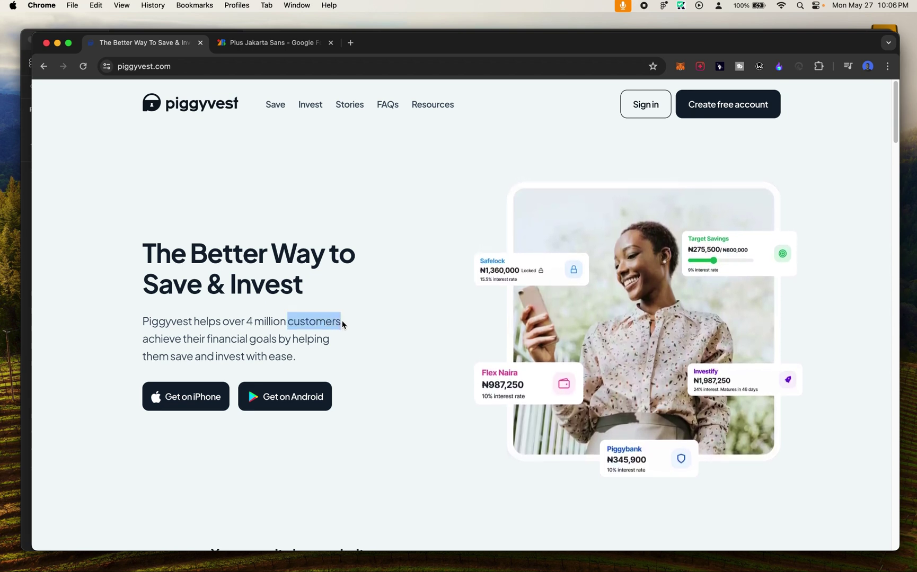
pyautogui.rightClick(327, 322)
pyautogui.moveTo(421, 427)
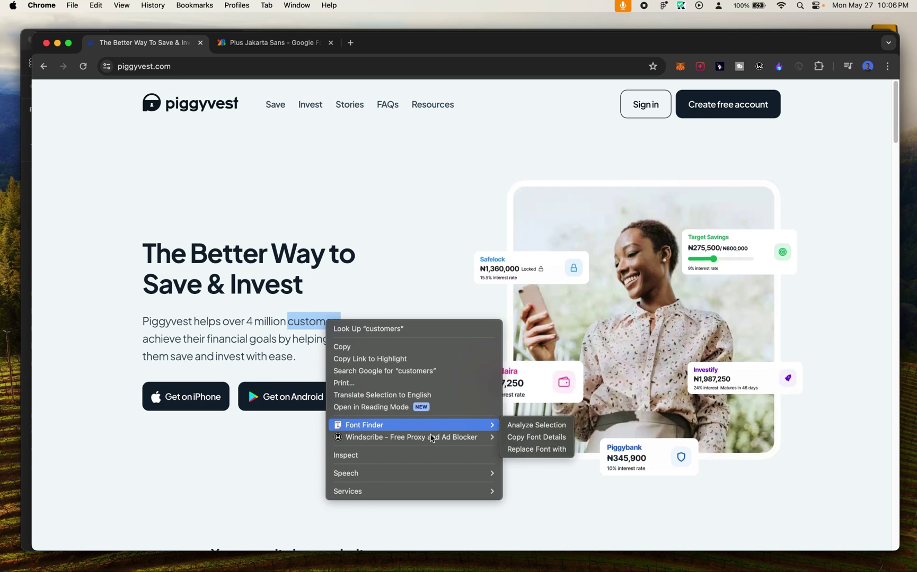
pyautogui.click(523, 426)
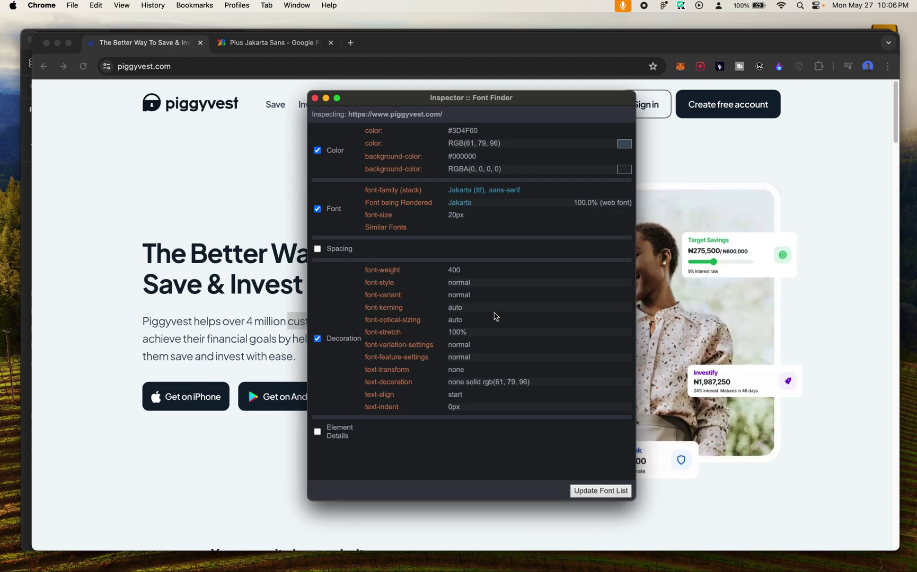
pyautogui.click(315, 98)
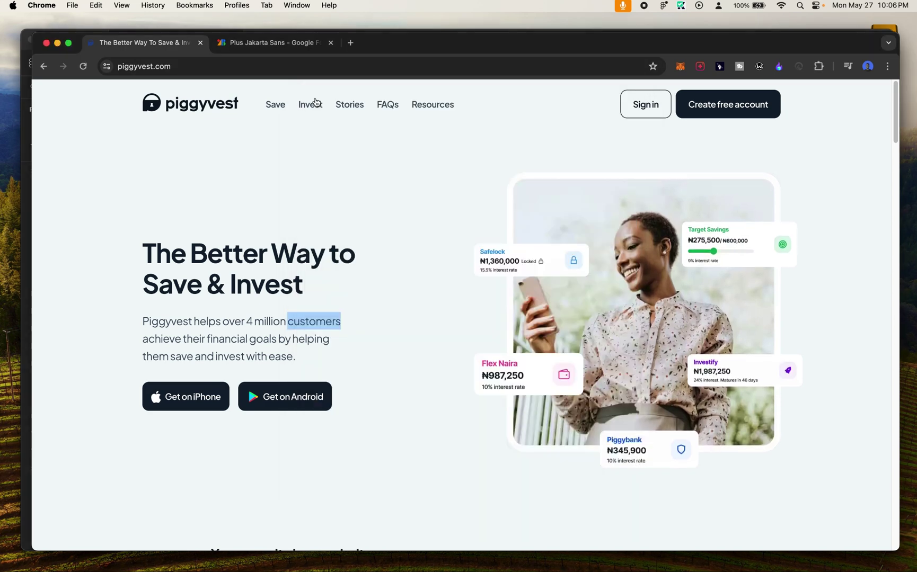
pyautogui.click(286, 48)
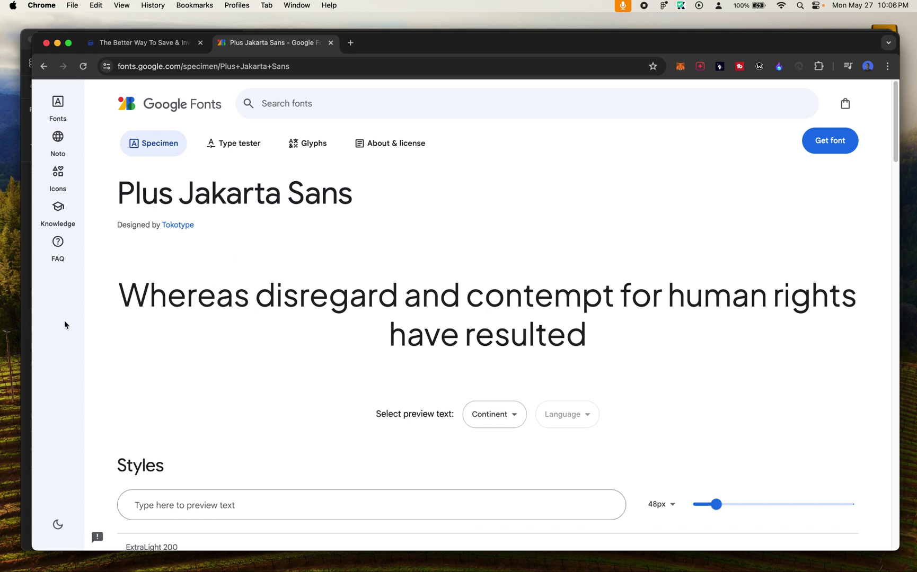
# Step: Switch to Figma and show the layout grids on the Desktop - 1 frame
pyautogui.click(27, 317)
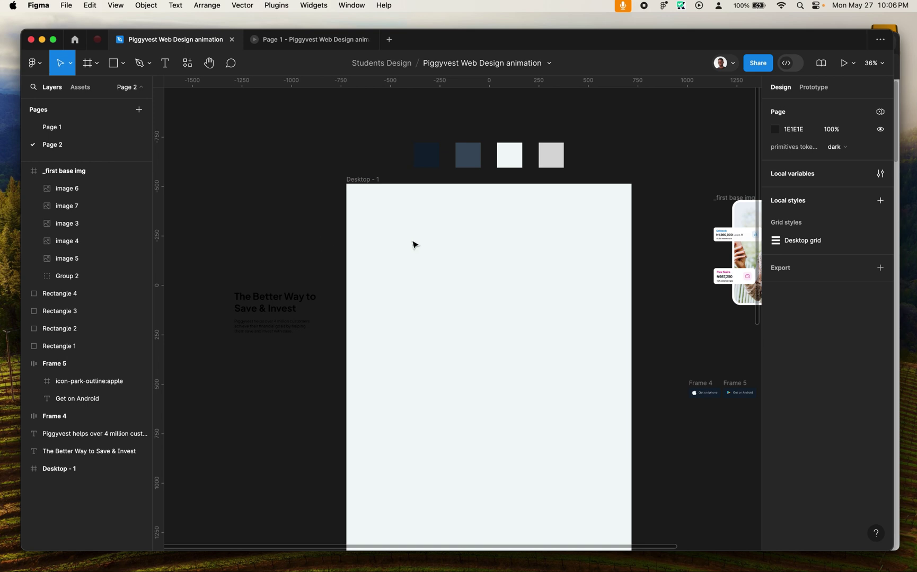
pyautogui.click(444, 267)
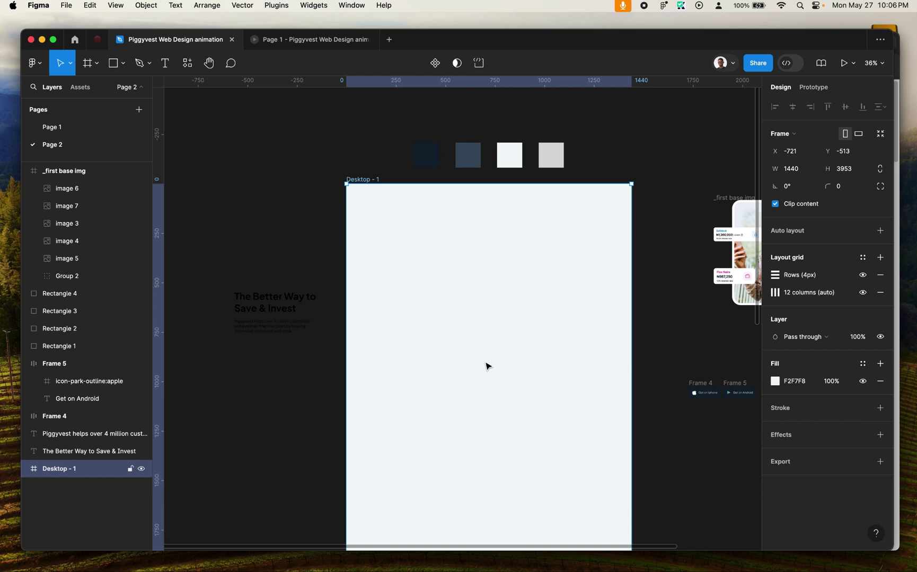
pyautogui.hotkey('ctrl', 'shift', '4')
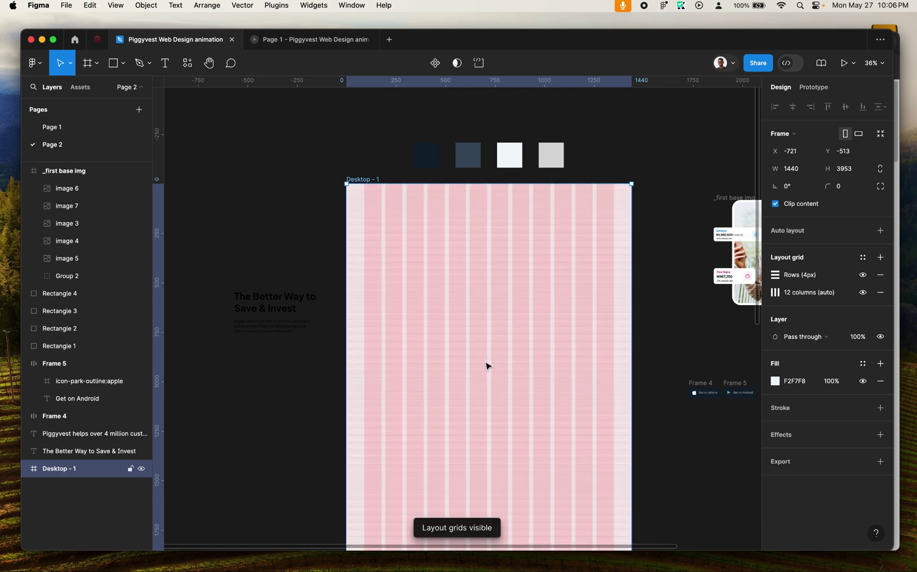
# Step: Review the row and column layout grid settings of the Desktop - 1 frame
pyautogui.click(776, 278)
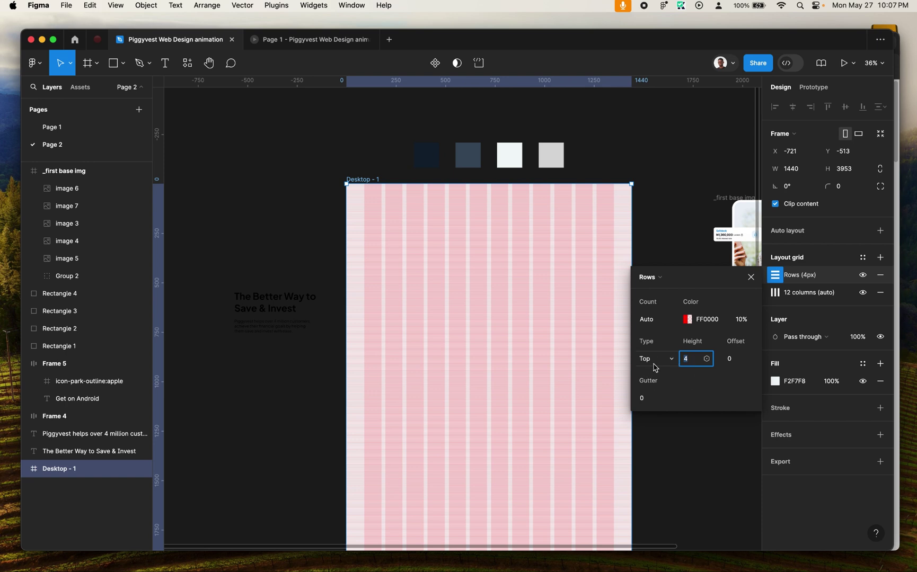
pyautogui.click(750, 277)
pyautogui.click(774, 297)
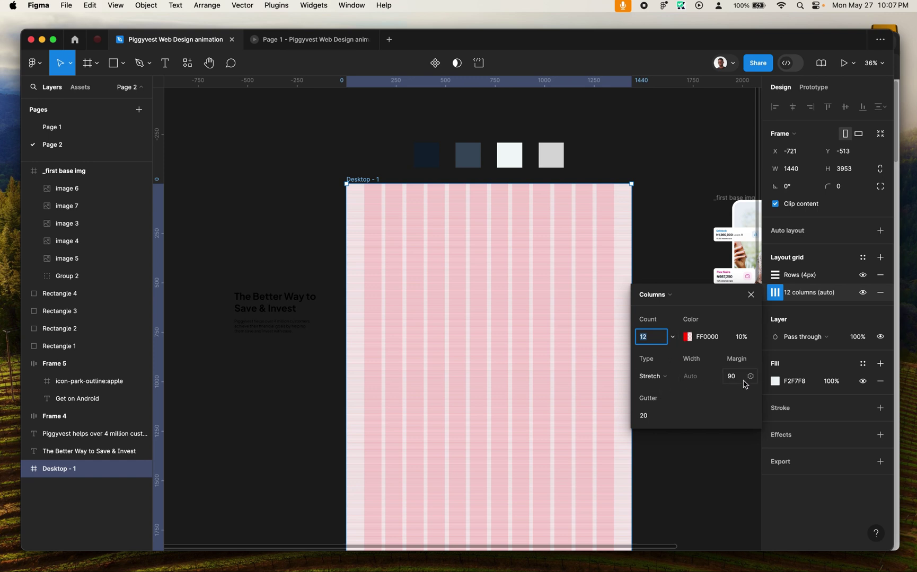
pyautogui.click(748, 295)
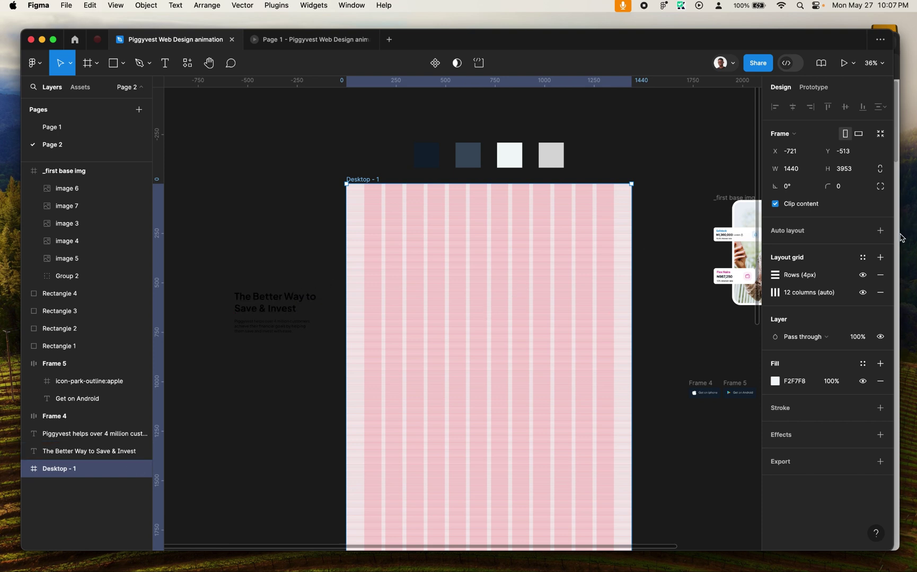
# Step: Switch to the Piggyvest homepage in Chrome and check its hero heading and paragraph against the Figma frame
pyautogui.press('super+Tab')
pyautogui.click(175, 44)
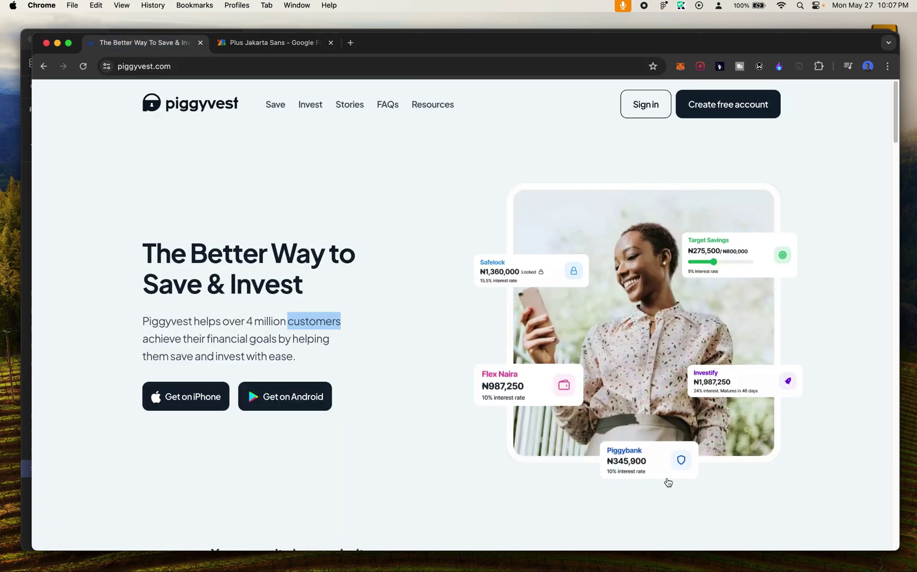
pyautogui.click(170, 260)
pyautogui.moveTo(170, 259); pyautogui.dragTo(340, 375)
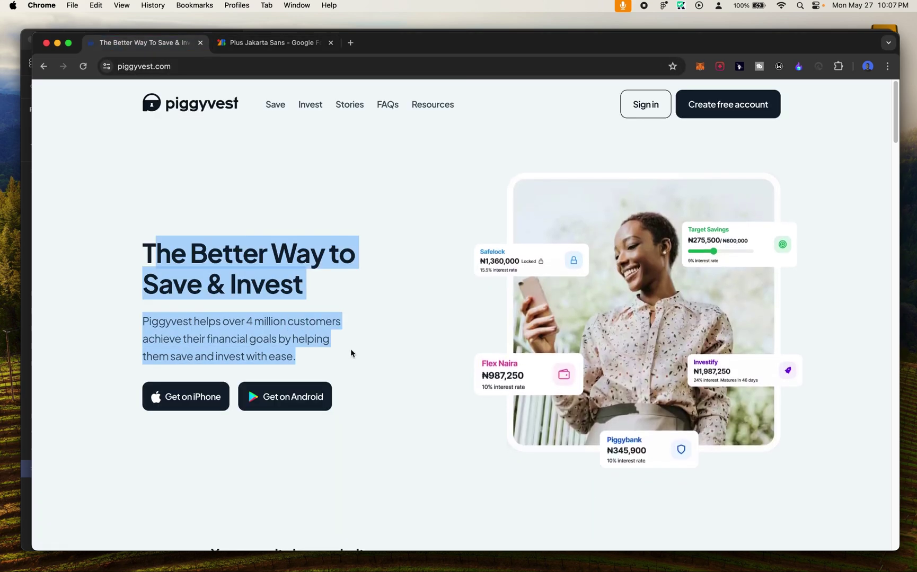
pyautogui.click(351, 348)
pyautogui.press('super+Tab')
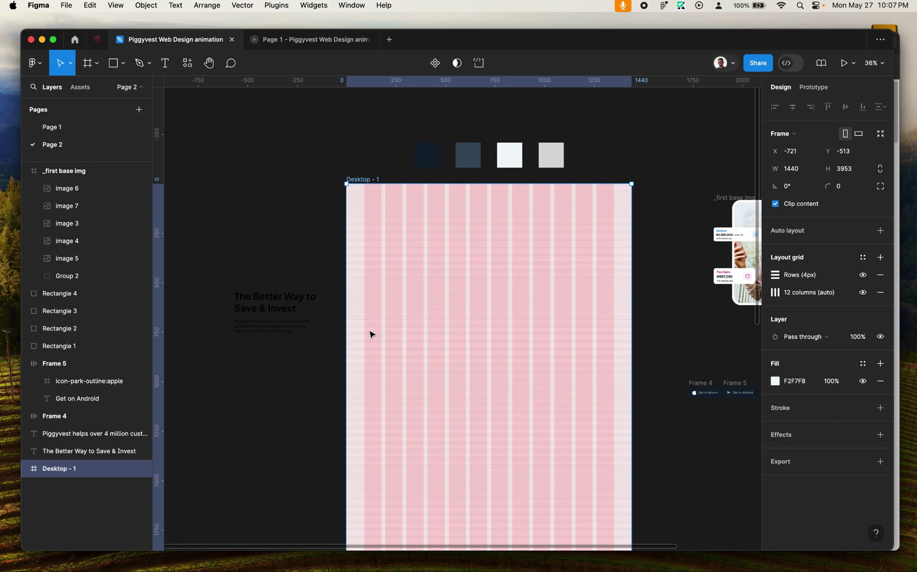
pyautogui.press('super+Tab')
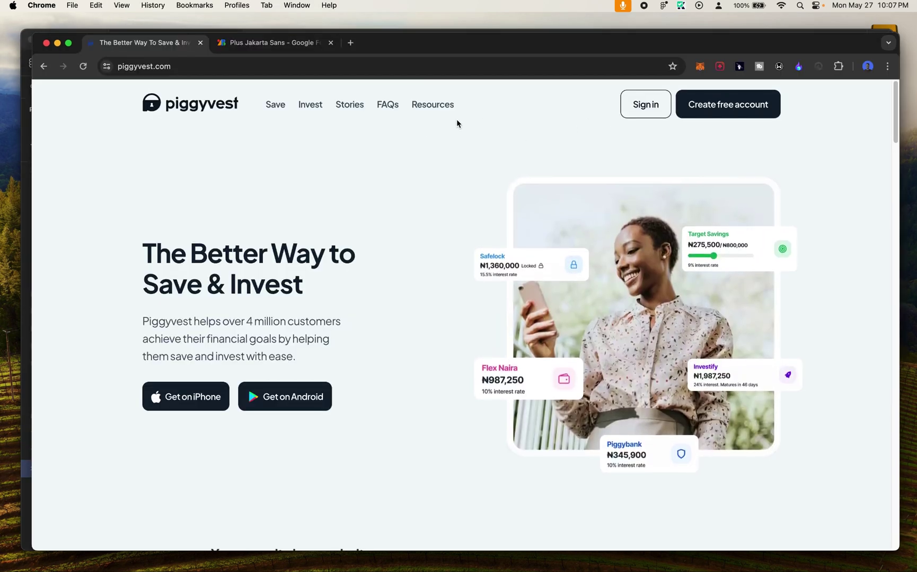
# Step: Switch to Figma and copy the logo, navigation links, Sign In and Create an account buttons from Page 1 into Desktop - 1 on Page 2
pyautogui.press('super+Tab')
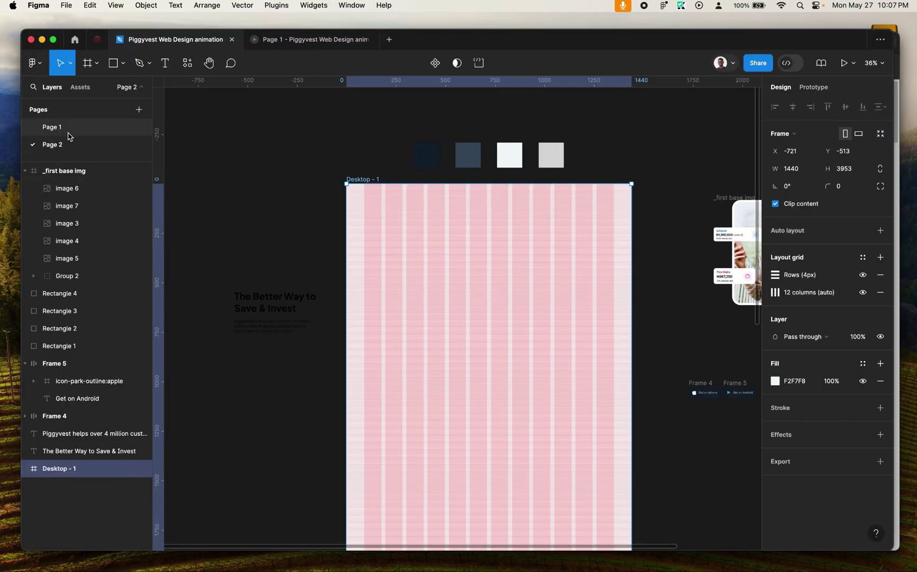
pyautogui.click(64, 129)
pyautogui.click(260, 150)
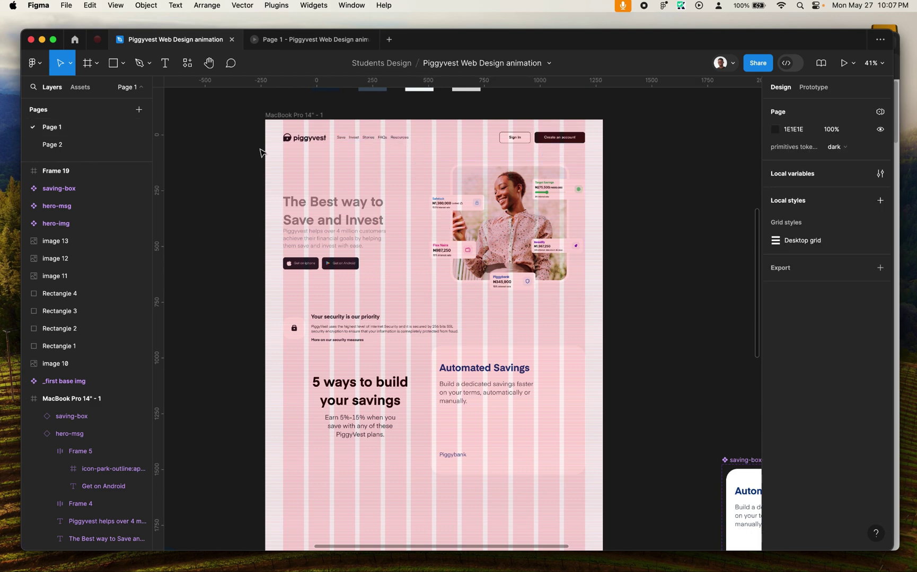
pyautogui.moveTo(578, 136); pyautogui.dragTo(604, 137)
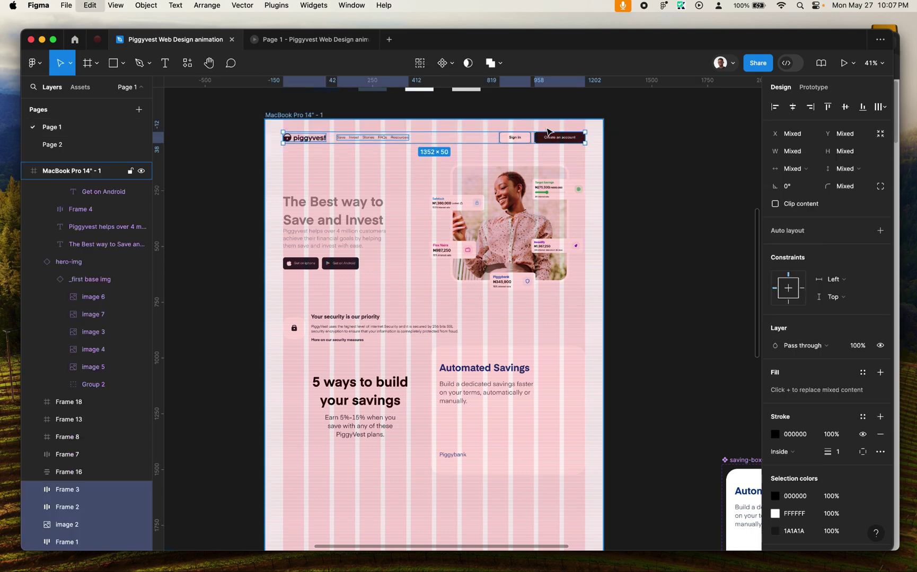
pyautogui.click(75, 150)
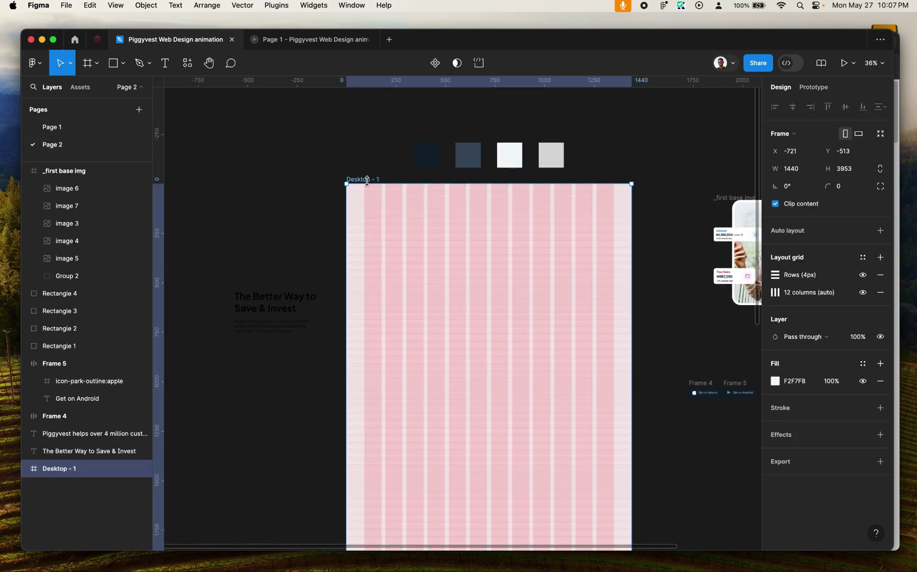
pyautogui.press('super+v')
pyautogui.scroll(5, 622, 221)
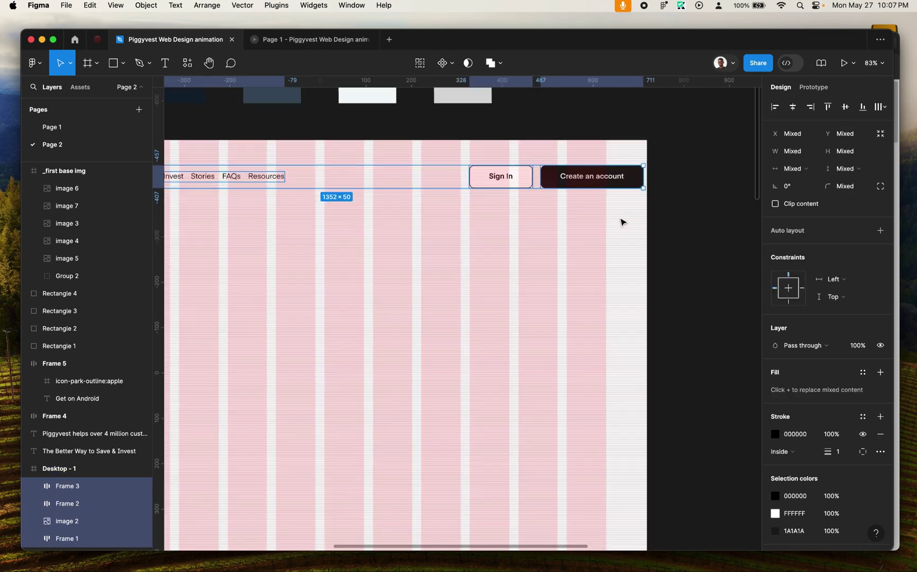
pyautogui.click(564, 244)
# Step: Check the pasted navigation bar across Desktop - 1 with the layout grids hidden and shown again
pyautogui.hscroll(-6, 720, 270)
pyautogui.scroll(1, 721, 270)
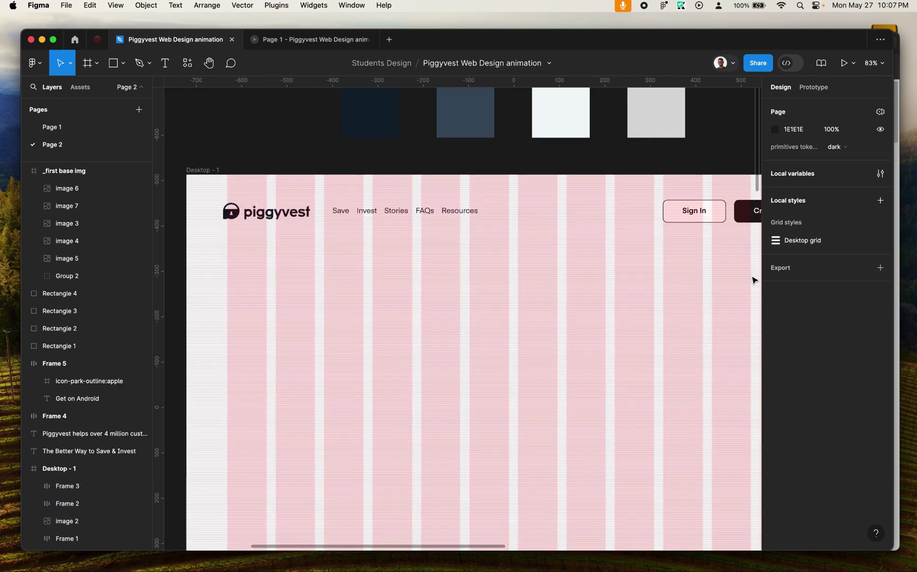
pyautogui.scroll(-4, 753, 280)
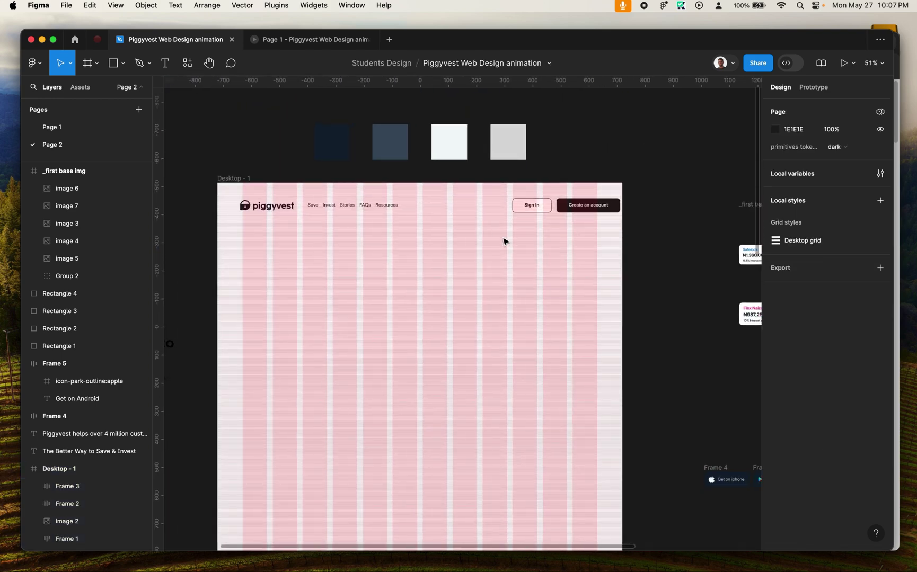
pyautogui.hotkey('ctrl', 'g')
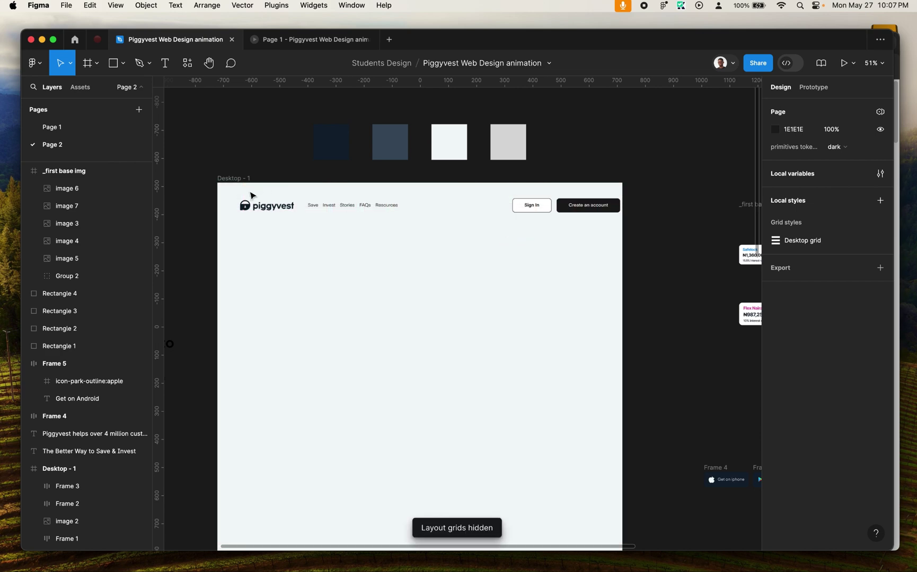
pyautogui.scroll(5, 252, 196)
pyautogui.hotkey('ctrl', 'g')
pyautogui.scroll(-5, 563, 428)
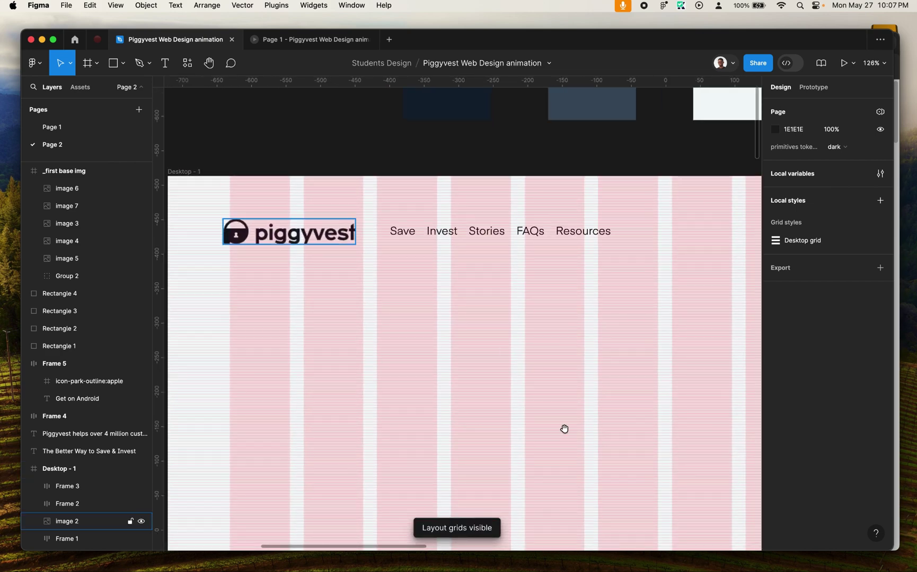
pyautogui.hscroll(5, 577, 422)
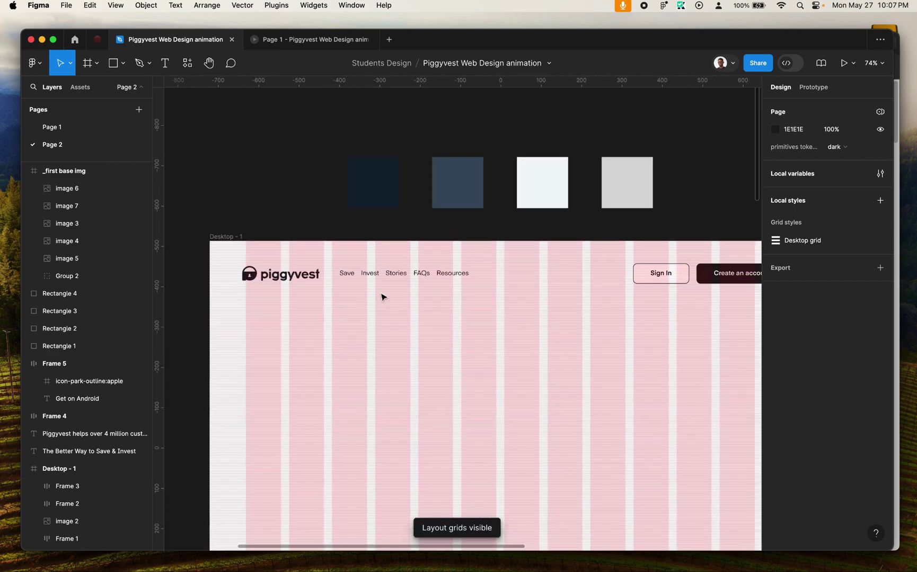
# Step: Align the piggyvest logo and navigation links with the first grid column's left edge and set their vertical constraint to Center
pyautogui.moveTo(239, 249); pyautogui.dragTo(475, 317)
pyautogui.moveTo(309, 277); pyautogui.dragTo(312, 276)
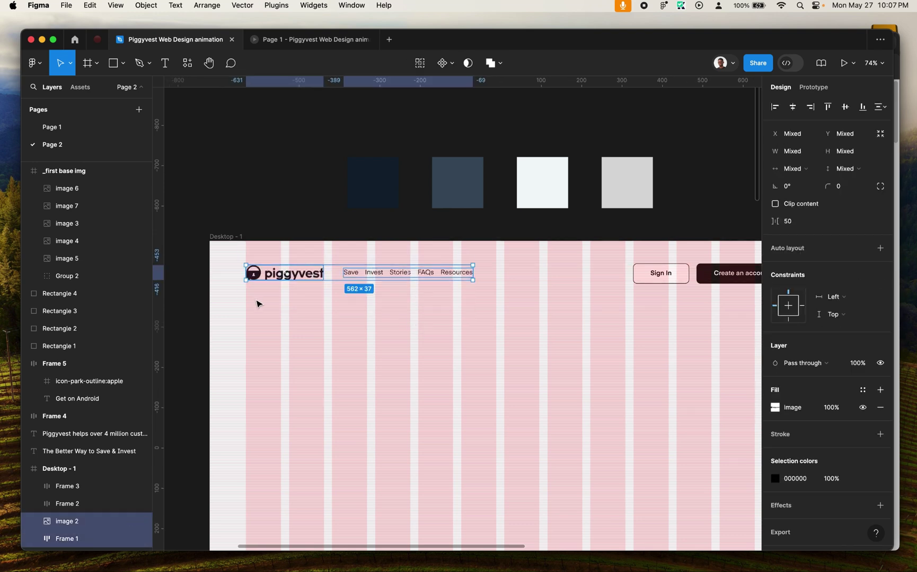
pyautogui.hscroll(5, 434, 350)
pyautogui.click(788, 306)
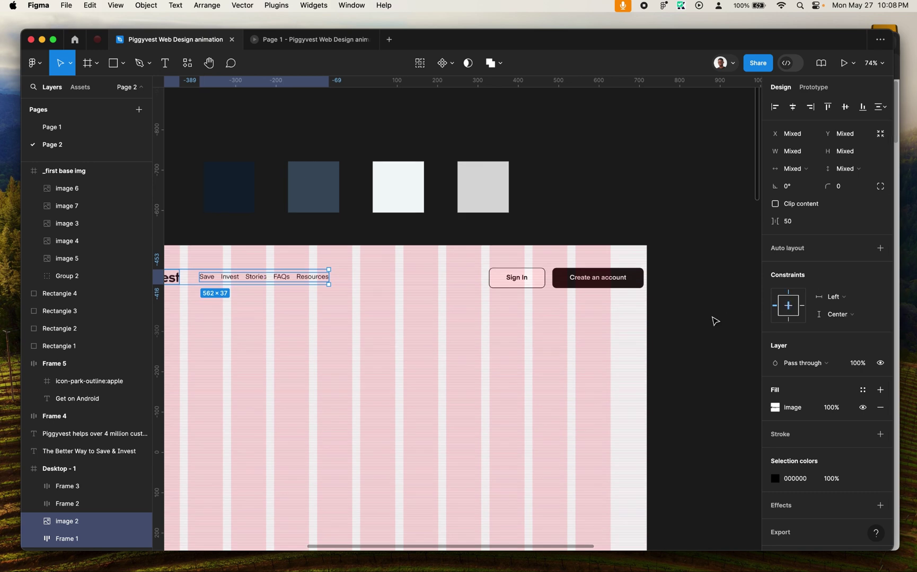
# Step: Move the Sign In and Create an account buttons together so they end at the last grid column's right edge
pyautogui.moveTo(713, 321); pyautogui.dragTo(490, 282)
pyautogui.click(440, 303)
pyautogui.scroll(-3, 442, 304)
pyautogui.scroll(-2, 442, 305)
pyautogui.hscroll(-2, 442, 304)
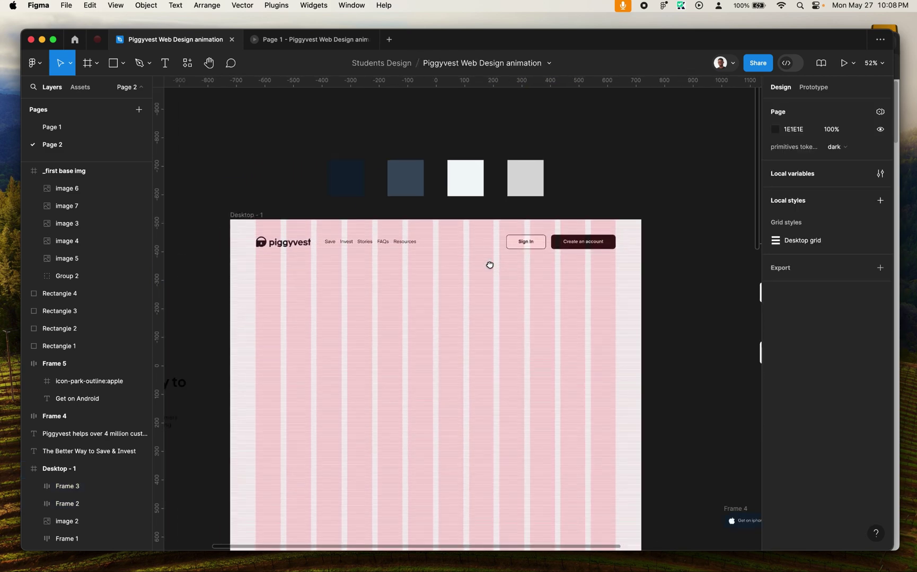
# Step: Set the vertical padding of the Sign In and Create an account buttons to 20 and move both to Y 48
pyautogui.scroll(5, 596, 239)
pyautogui.click(451, 278)
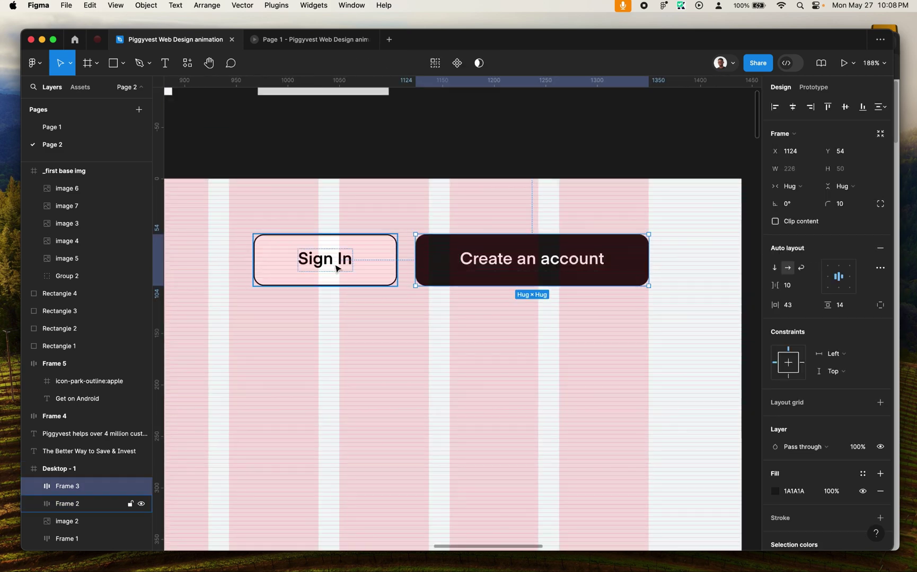
pyautogui.keyDown('shift'); pyautogui.click(338, 266); pyautogui.keyUp('shift')
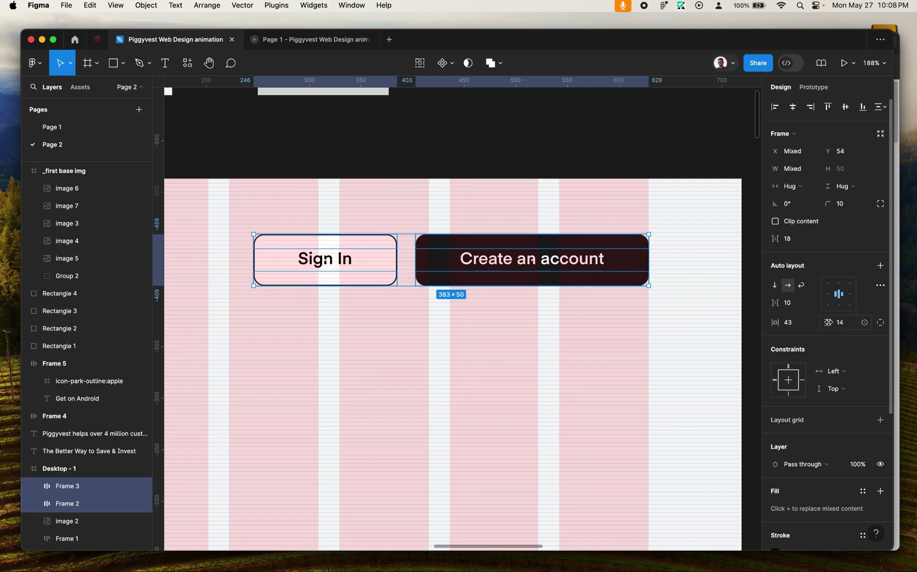
pyautogui.moveTo(828, 323); pyautogui.dragTo(833, 322)
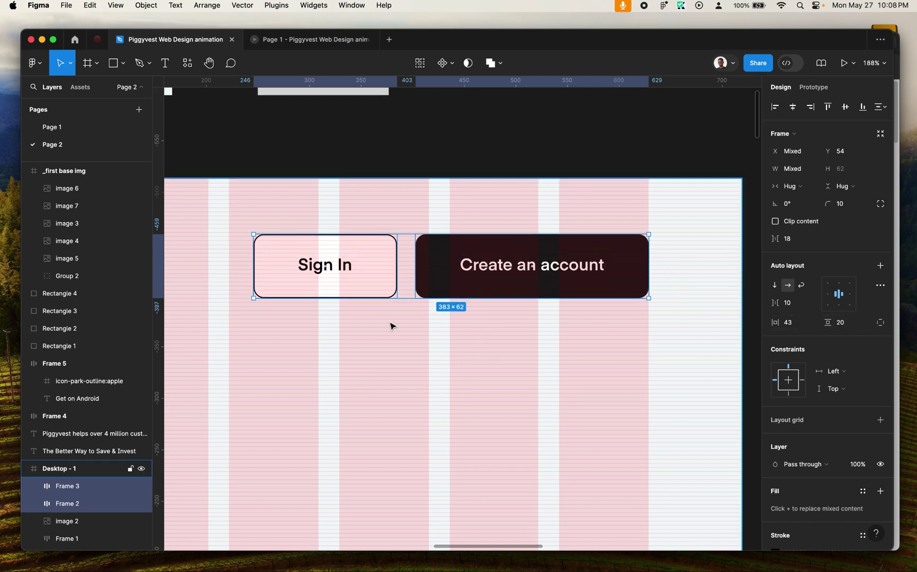
pyautogui.scroll(-3, 390, 321)
pyautogui.hscroll(-3, 491, 307)
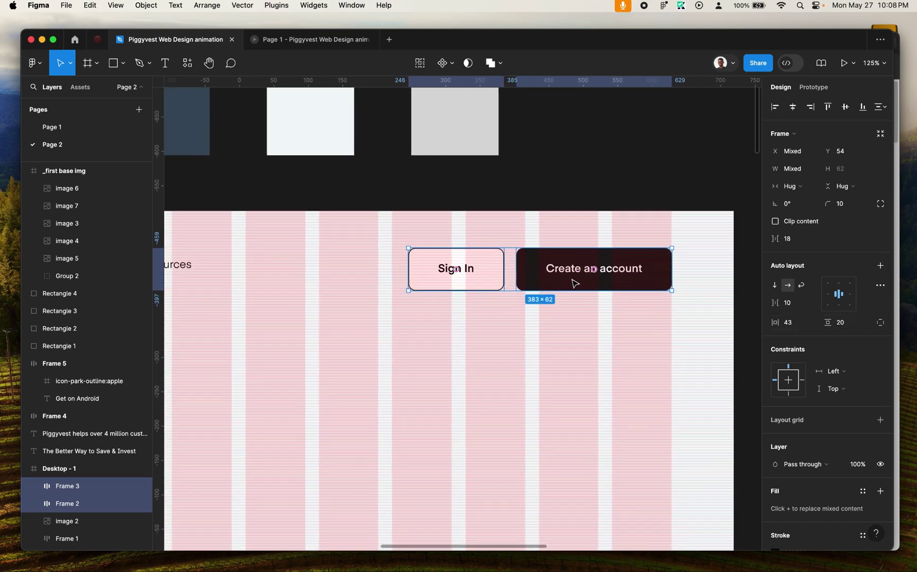
pyautogui.moveTo(574, 281); pyautogui.dragTo(574, 280)
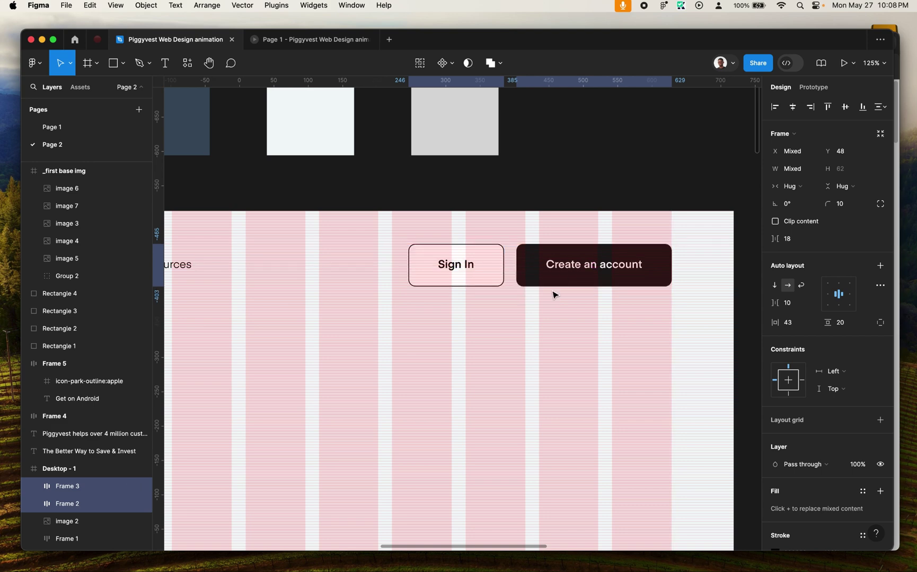
pyautogui.click(448, 398)
pyautogui.scroll(-5, 488, 353)
pyautogui.scroll(-2, 539, 321)
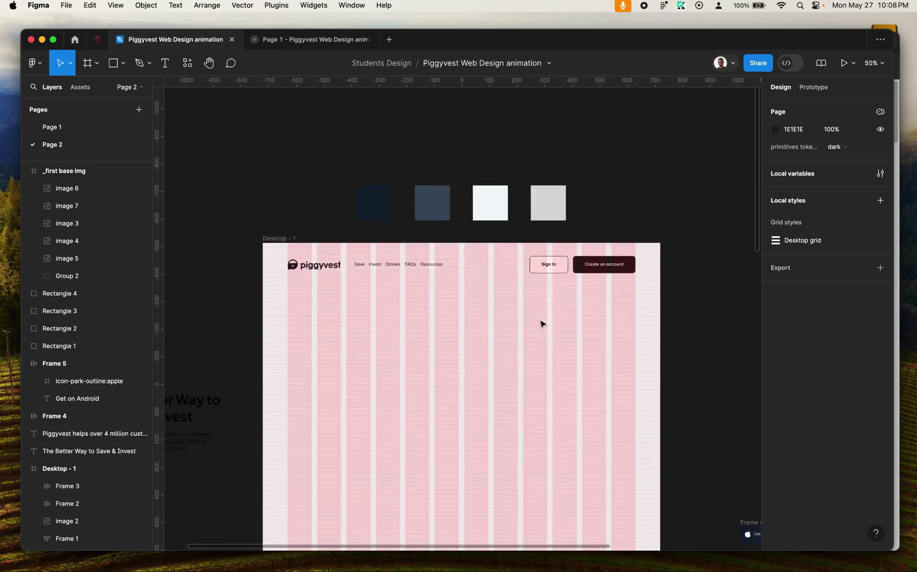
# Step: Move the hero heading and paragraph together into Desktop - 1 at X 90, with the heading at Y 324
pyautogui.hscroll(-3, 366, 312)
pyautogui.scroll(-3, 366, 311)
pyautogui.moveTo(243, 277); pyautogui.dragTo(269, 403)
pyautogui.moveTo(301, 359); pyautogui.dragTo(437, 304)
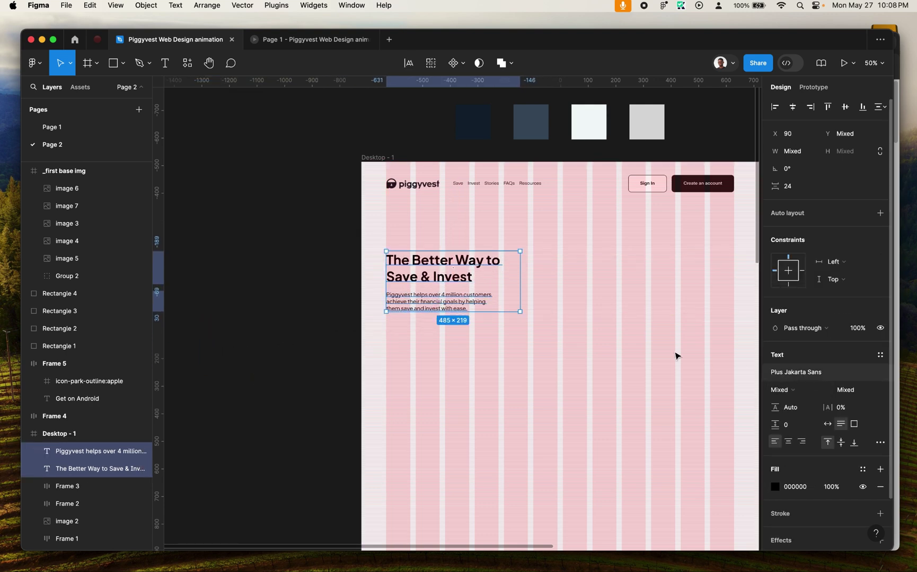
# Step: Fill the hero heading "The Better Way to Save & Invest" with the dark navy page colour
pyautogui.scroll(5, 551, 272)
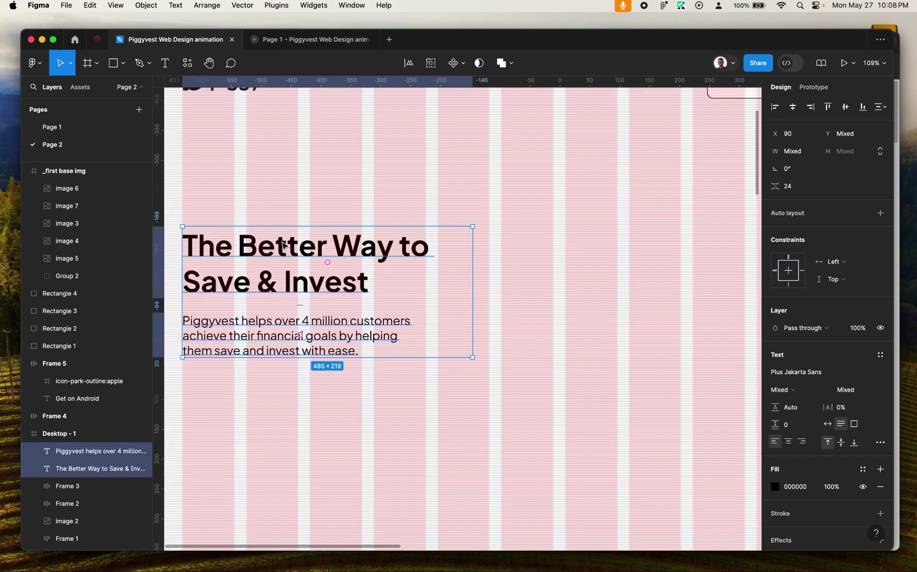
pyautogui.click(358, 288)
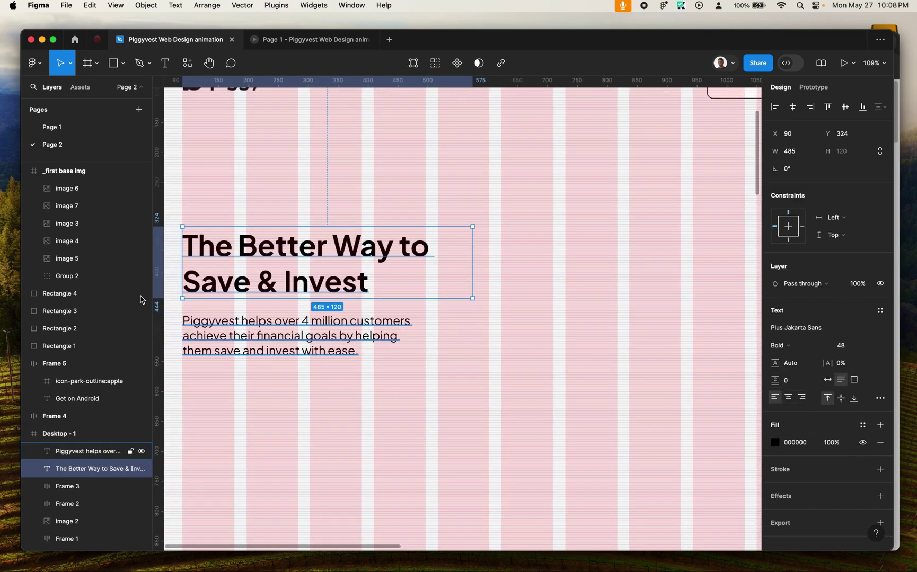
pyautogui.click(862, 425)
pyautogui.click(655, 433)
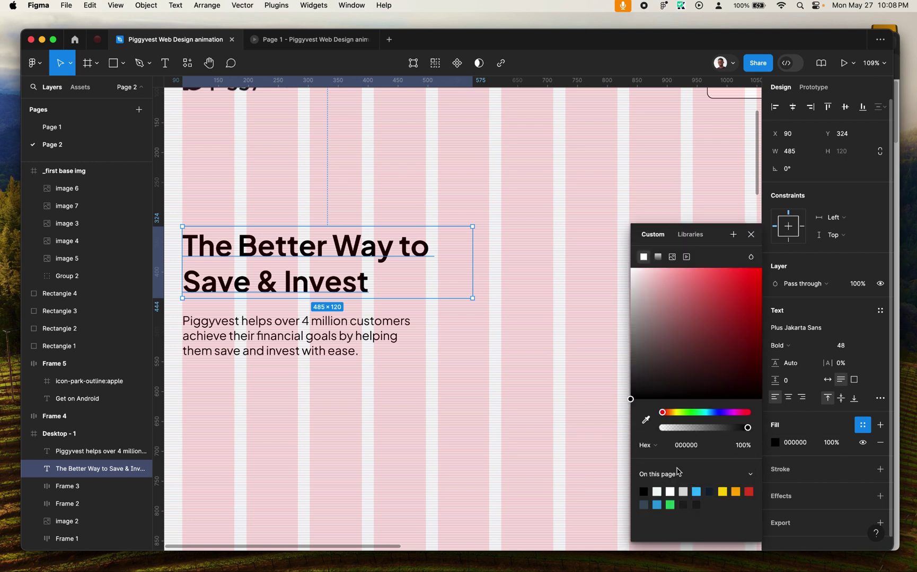
# Step: Fill the hero paragraph below the heading with the slate blue-grey page colour
pyautogui.click(378, 354)
pyautogui.click(862, 425)
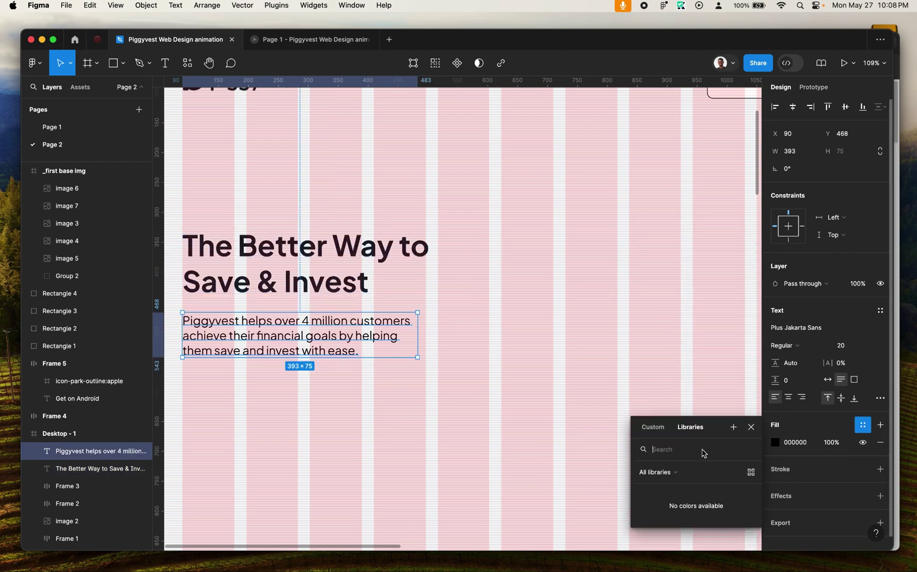
pyautogui.click(649, 430)
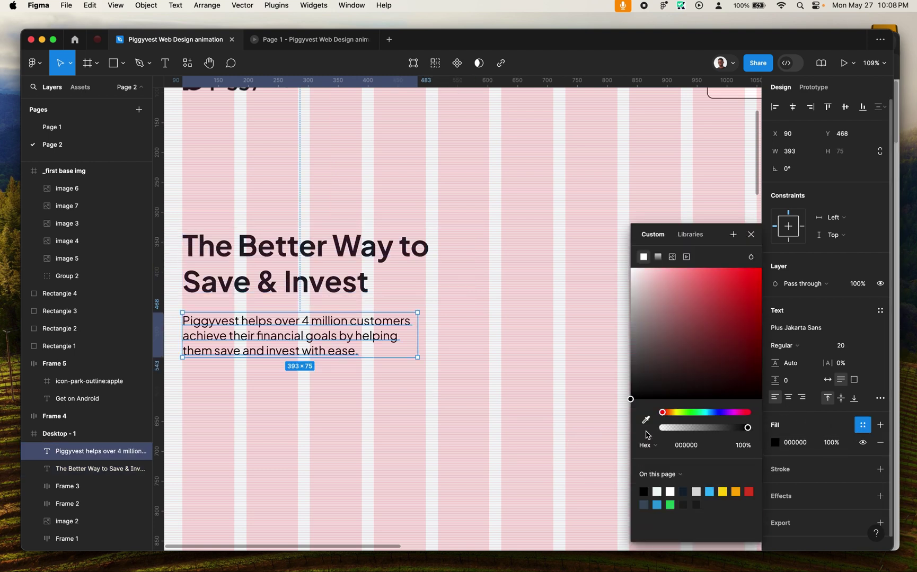
pyautogui.click(503, 436)
# Step: Hide the layout grids and review the navigation bar and hero text on Desktop - 1
pyautogui.hotkey('ctrl', 'g')
pyautogui.scroll(-3, 477, 368)
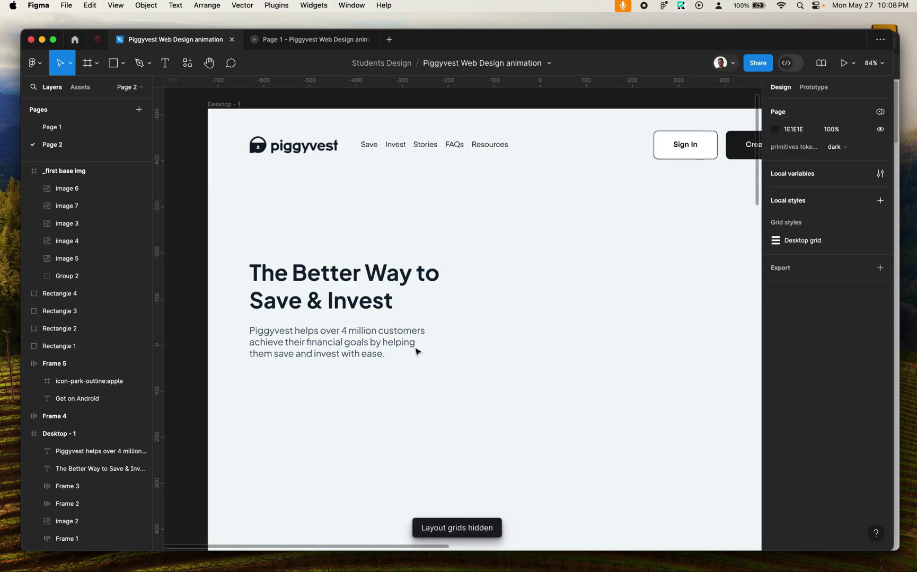
pyautogui.scroll(-2, 521, 350)
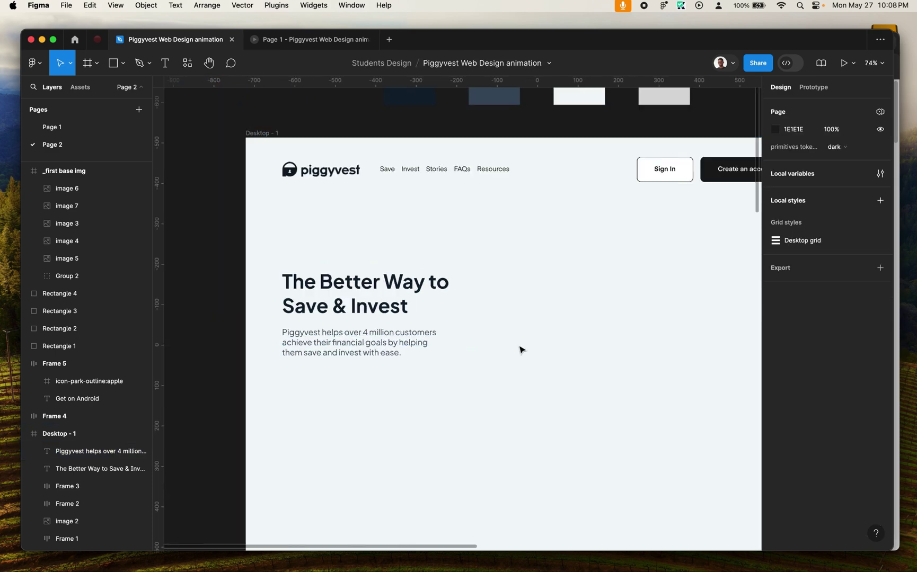
pyautogui.moveTo(675, 359); pyautogui.dragTo(610, 360)
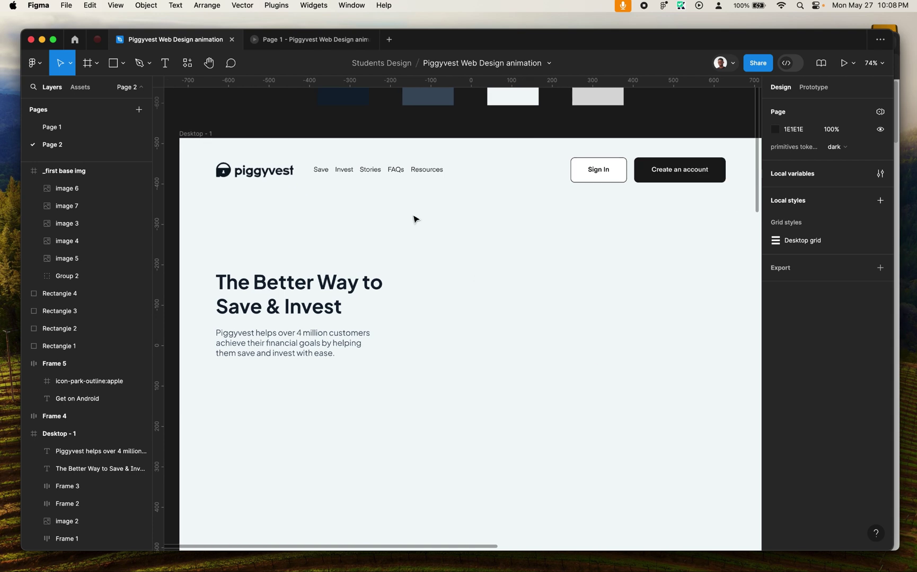
# Step: Try a vertical auto layout direction on the navigation links frame and undo it
pyautogui.click(428, 175)
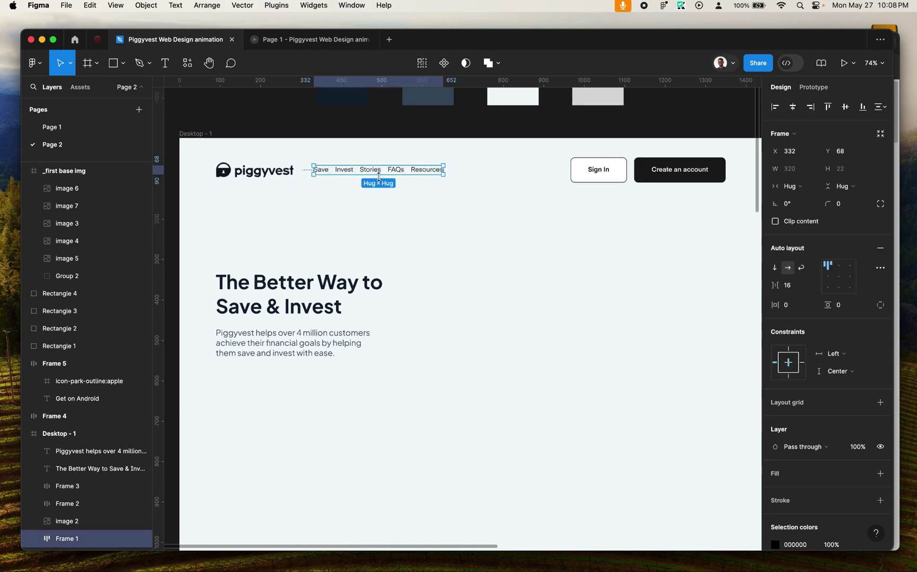
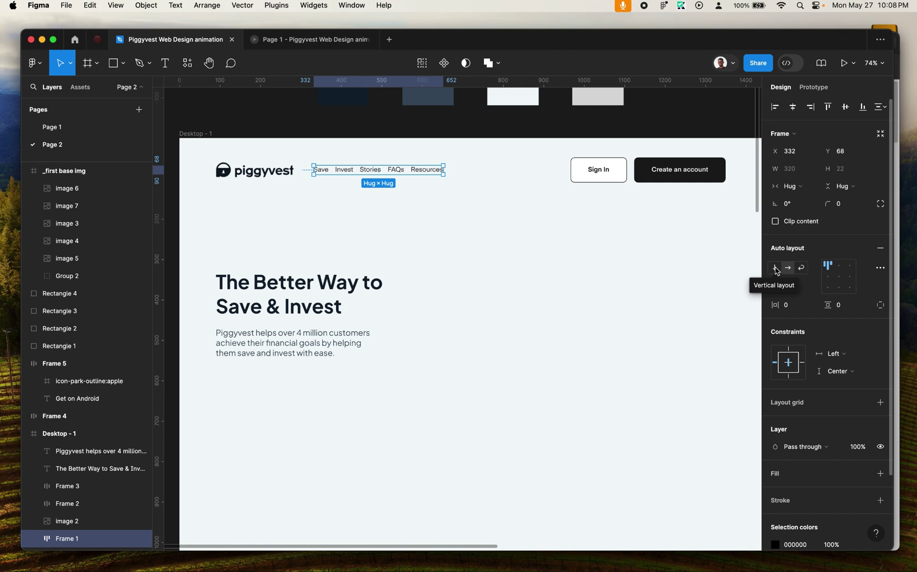
pyautogui.click(774, 268)
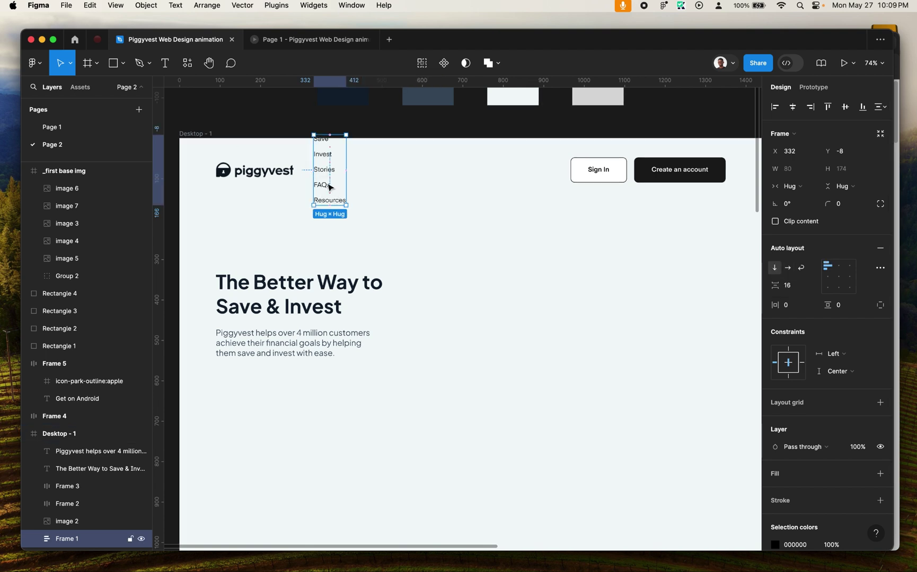
pyautogui.moveTo(334, 192); pyautogui.dragTo(340, 219)
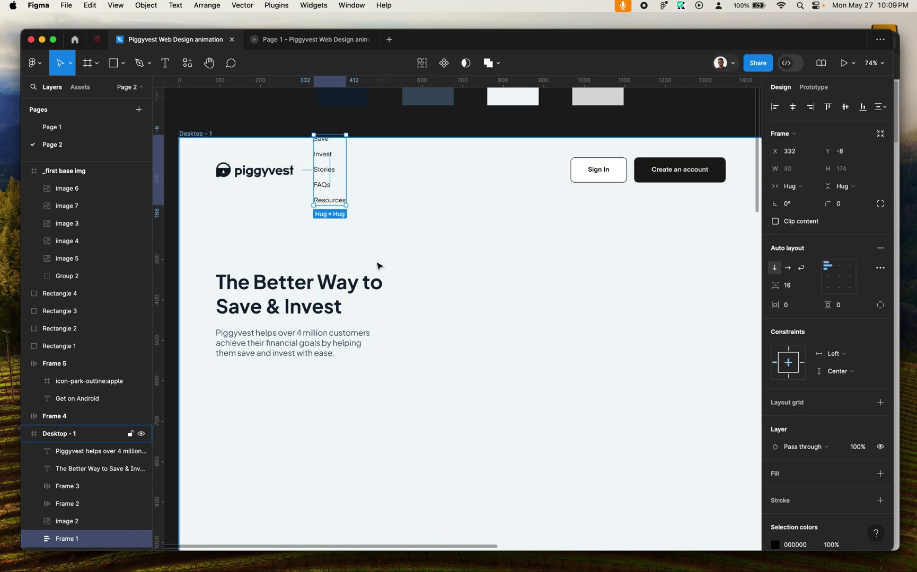
pyautogui.press('super+z')
pyautogui.press('super+z')
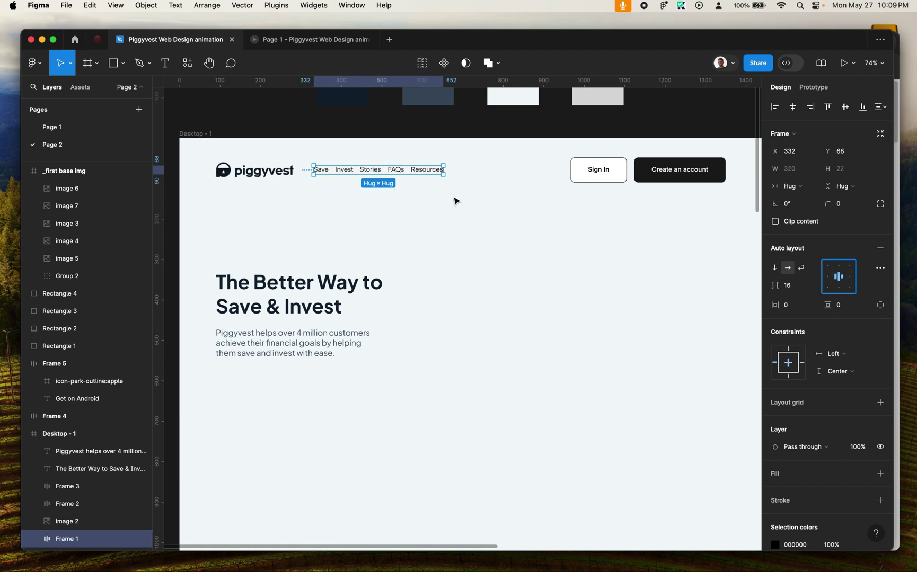
# Step: Set the five navigation links, Save through Resources, to the Plus Jakarta Sans font in Medium weight
pyautogui.doubleClick(417, 174)
pyautogui.keyDown('shift'); pyautogui.click(399, 174); pyautogui.keyUp('shift')
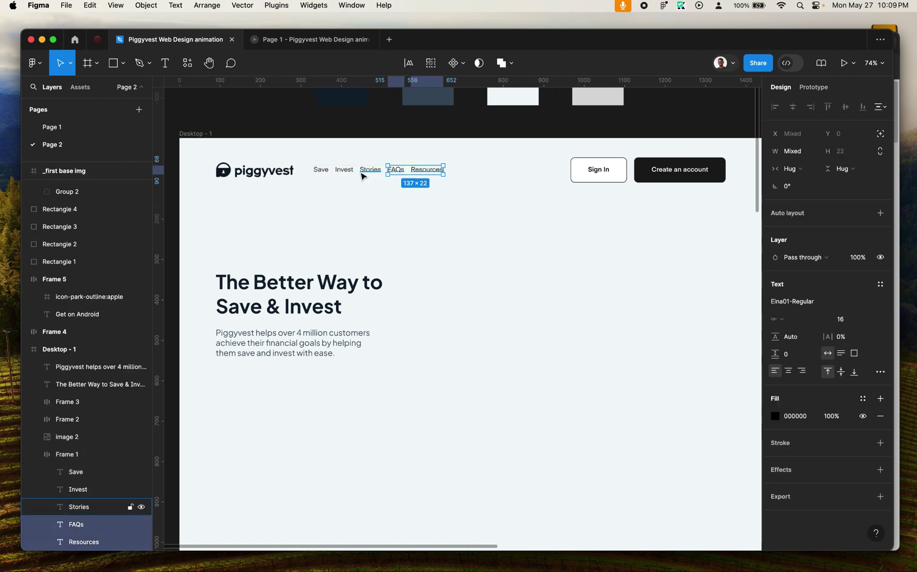
pyautogui.keyDown('shift'); pyautogui.click(370, 172); pyautogui.keyUp('shift')
pyautogui.keyDown('shift'); pyautogui.click(344, 173); pyautogui.keyUp('shift')
pyautogui.keyDown('shift'); pyautogui.click(319, 173); pyautogui.keyUp('shift')
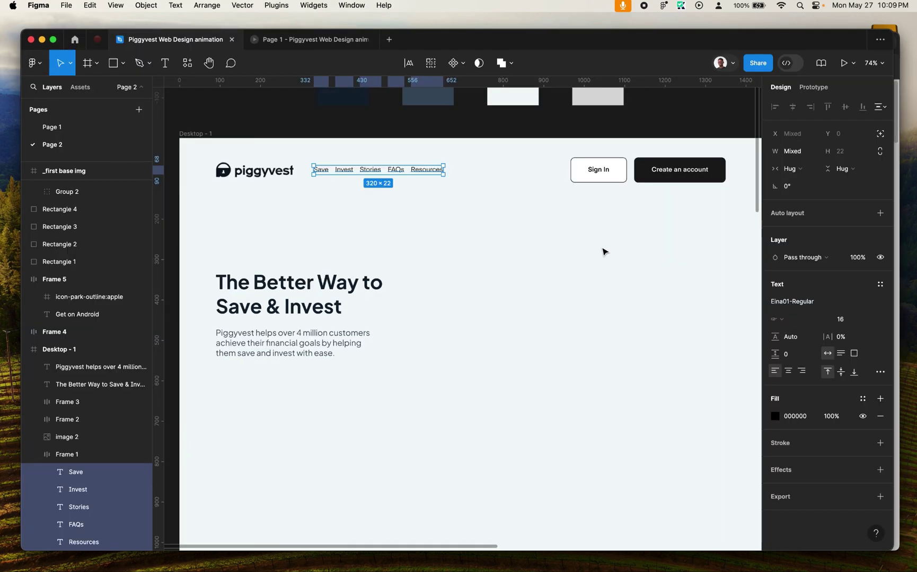
pyautogui.click(811, 307)
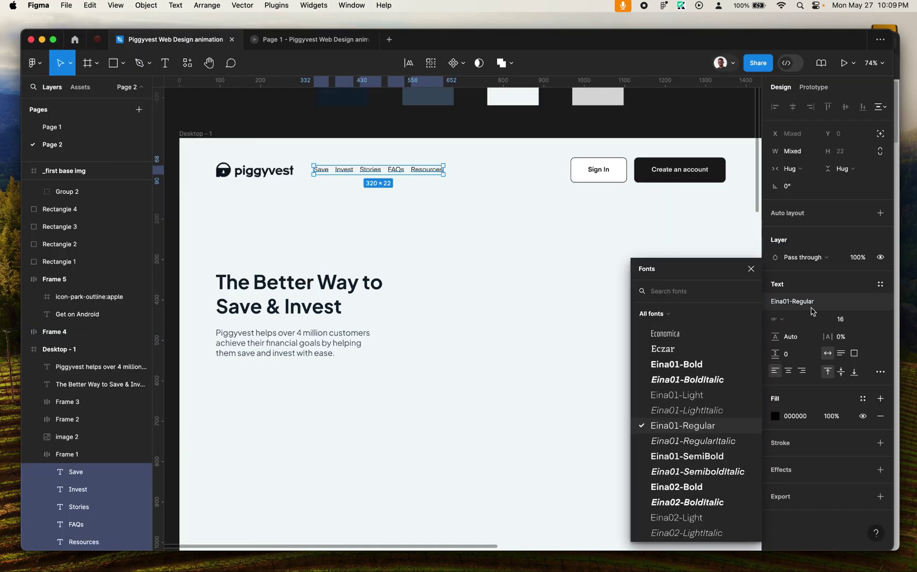
pyautogui.write('jakar')
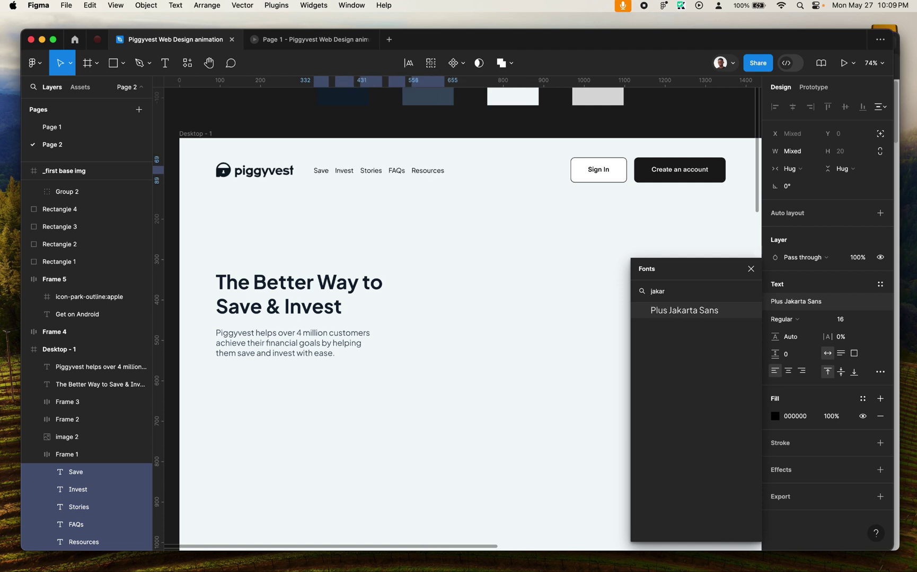
pyautogui.press('Return')
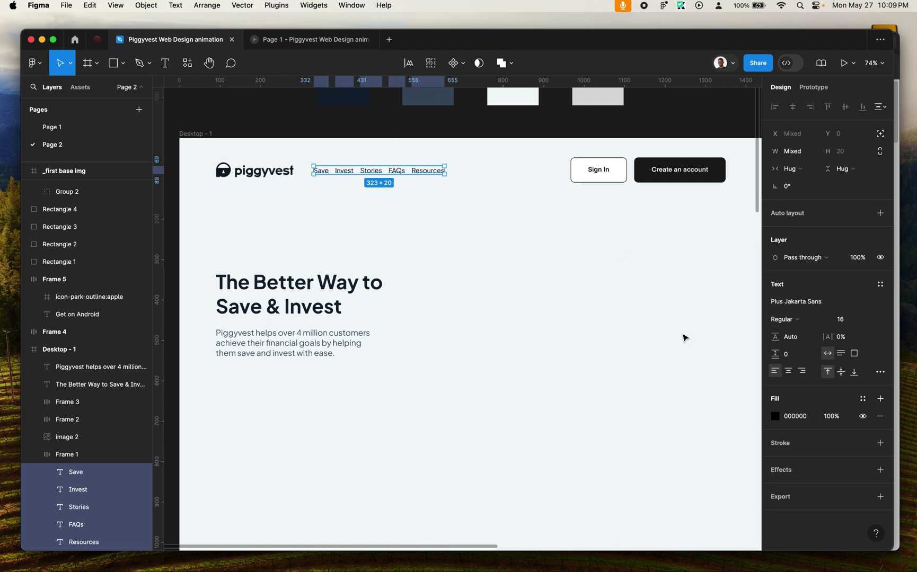
pyautogui.click(811, 321)
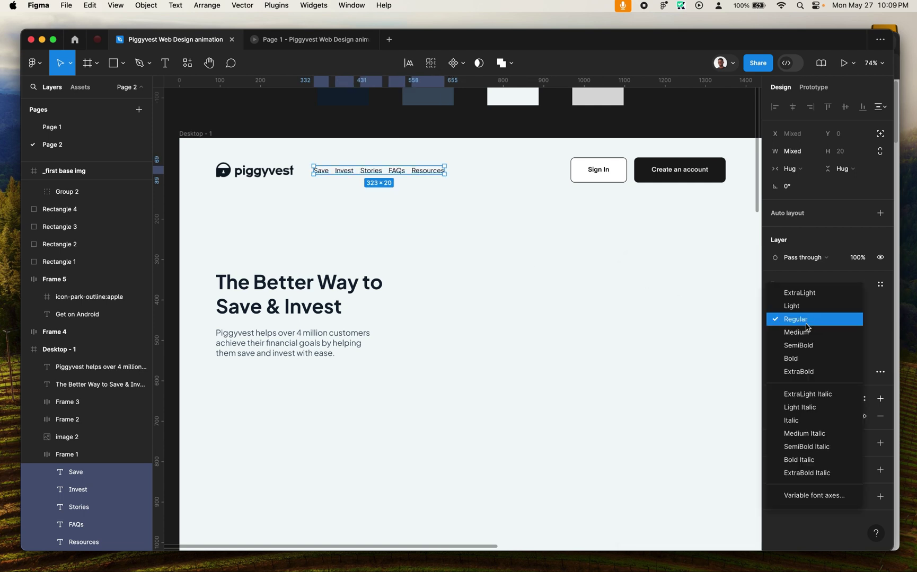
pyautogui.click(801, 332)
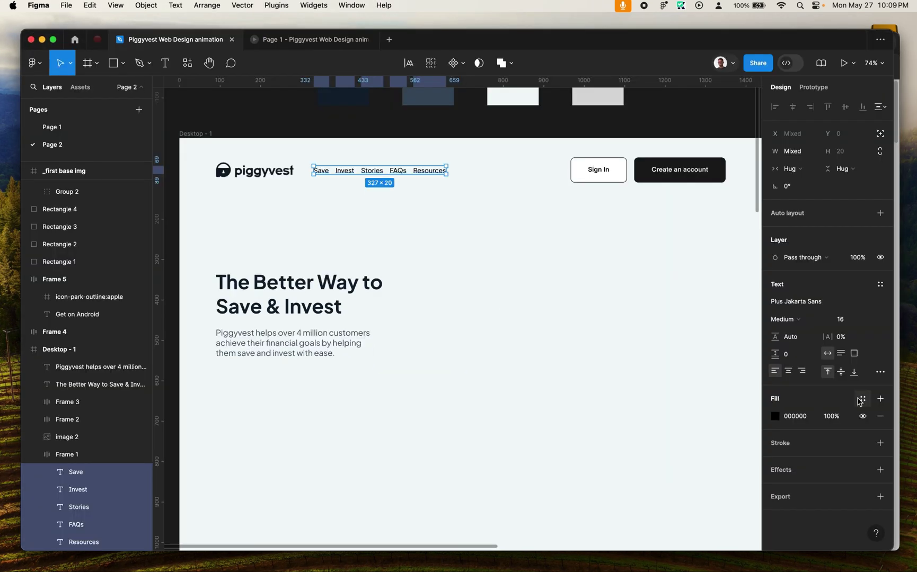
# Step: Fill the five navigation links with the slate blue-grey page colour 3D4F60
pyautogui.click(861, 399)
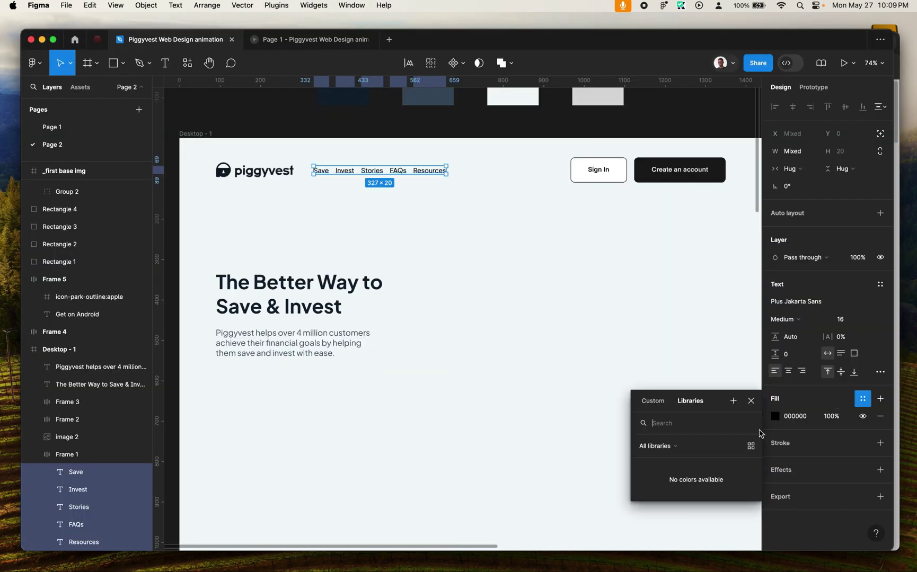
pyautogui.click(645, 401)
pyautogui.click(722, 492)
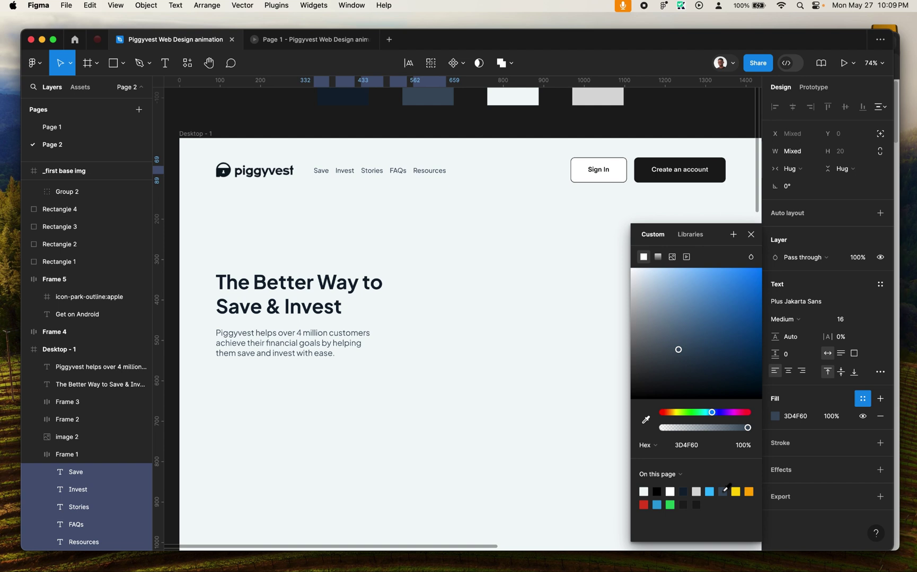
pyautogui.click(749, 234)
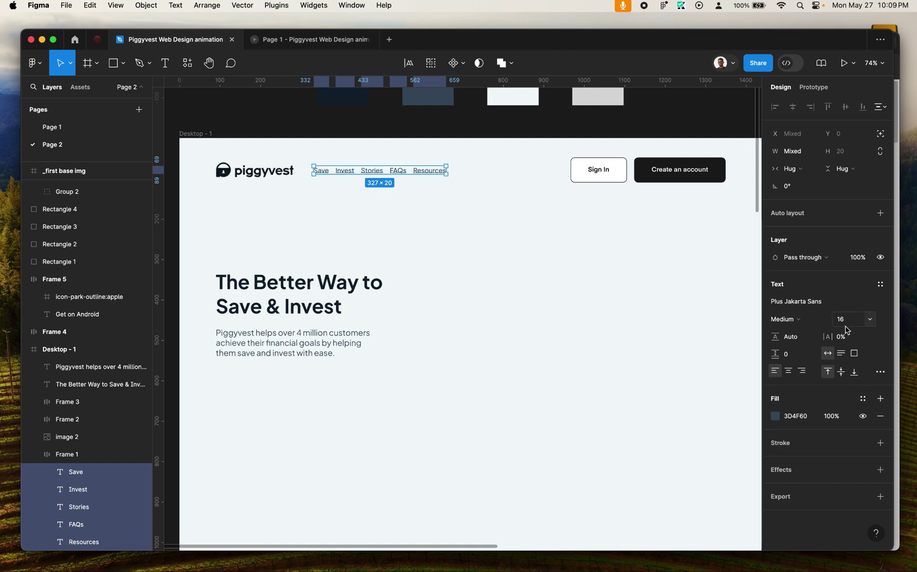
# Step: Set the font size of the five navigation links to 18
pyautogui.write('18')
pyautogui.press('Return')
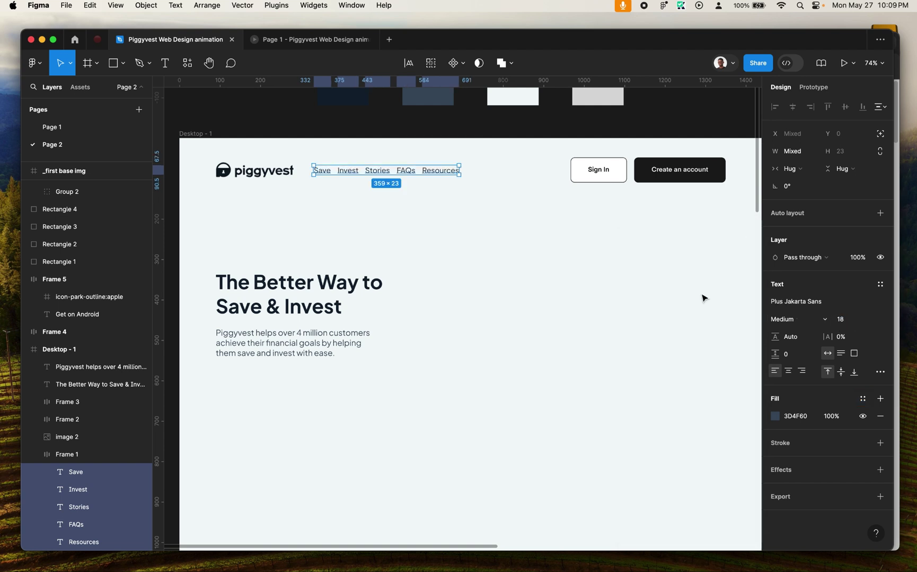
pyautogui.click(351, 198)
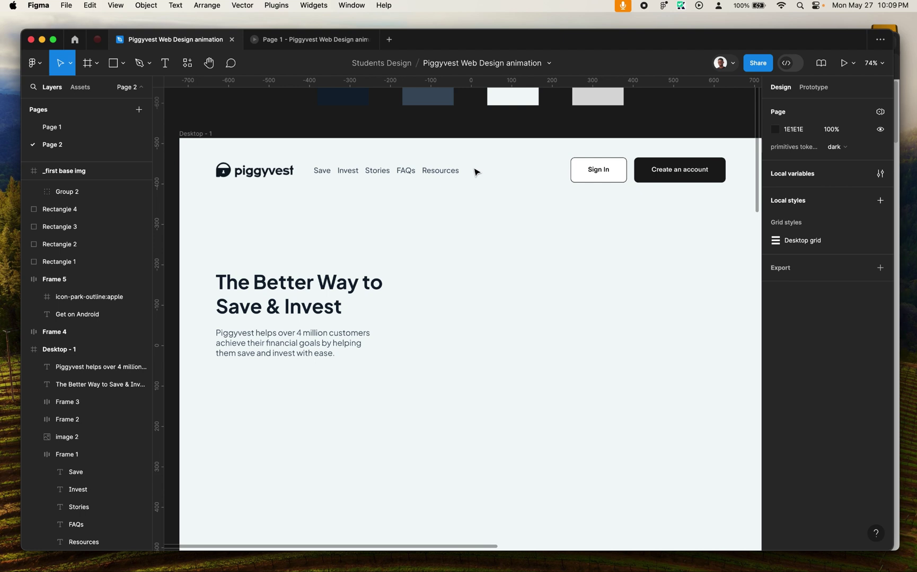
# Step: Set the Sign In and Create an account button labels to Plus Jakarta Sans in Medium weight
pyautogui.doubleClick(605, 175)
pyautogui.keyDown('shift'); pyautogui.click(683, 171); pyautogui.keyUp('shift')
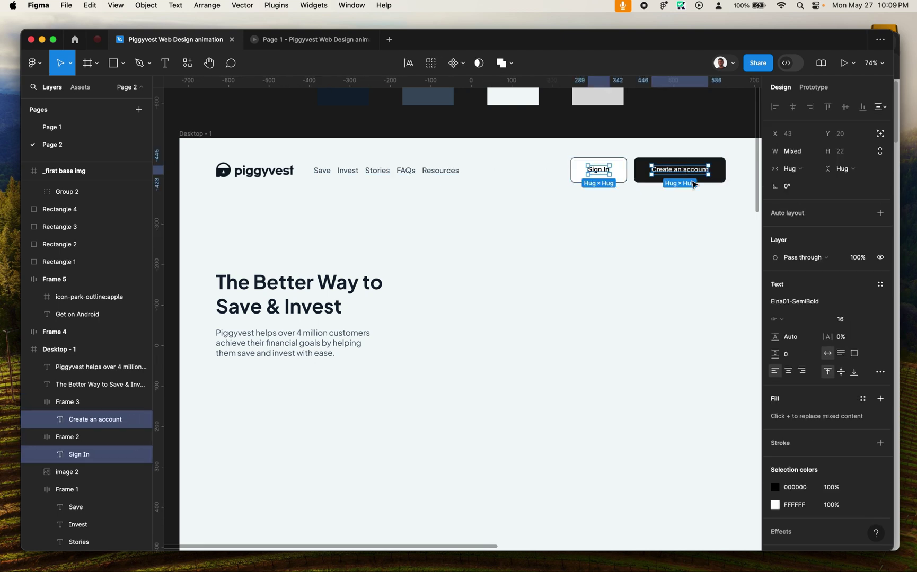
pyautogui.click(832, 310)
pyautogui.write('jarka')
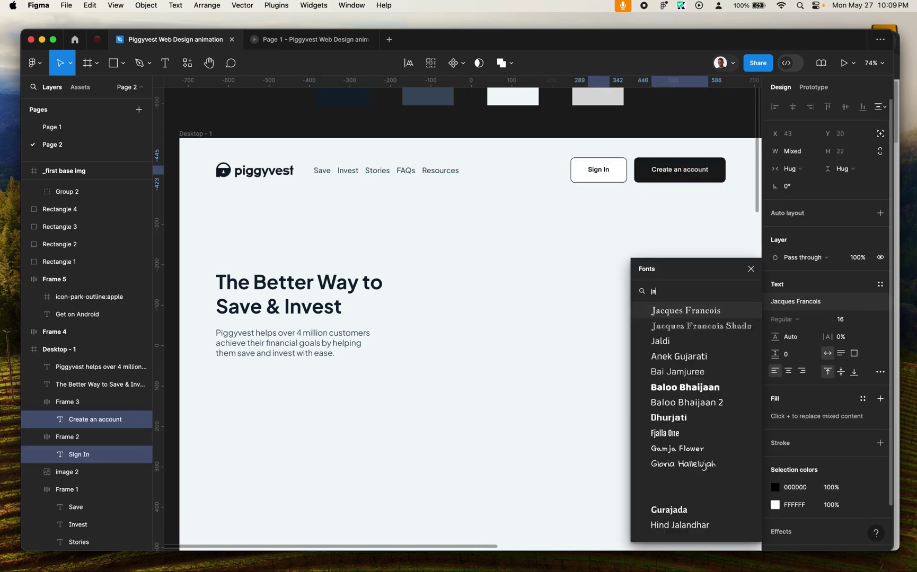
pyautogui.press('BackSpace')
pyautogui.press('BackSpace')
pyautogui.press('BackSpace')
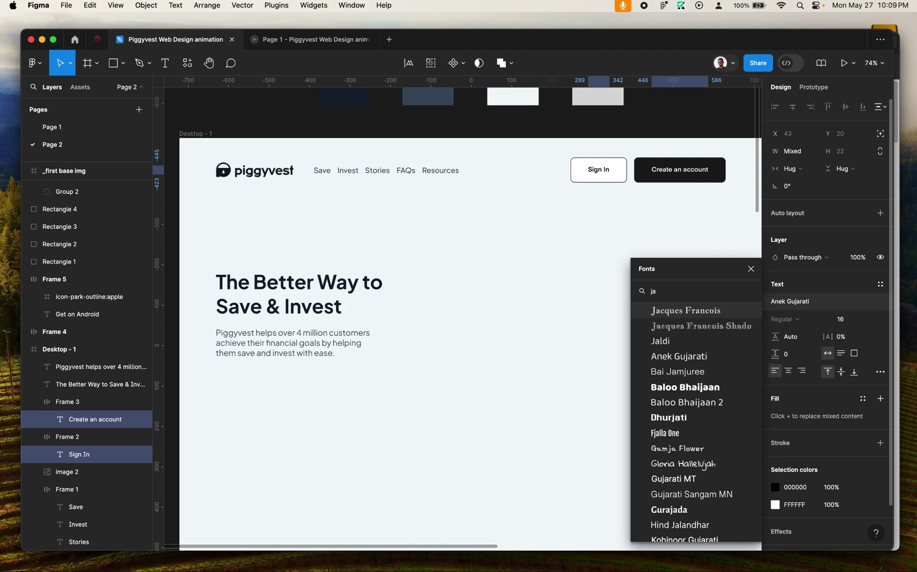
pyautogui.write('kart')
pyautogui.press('Return')
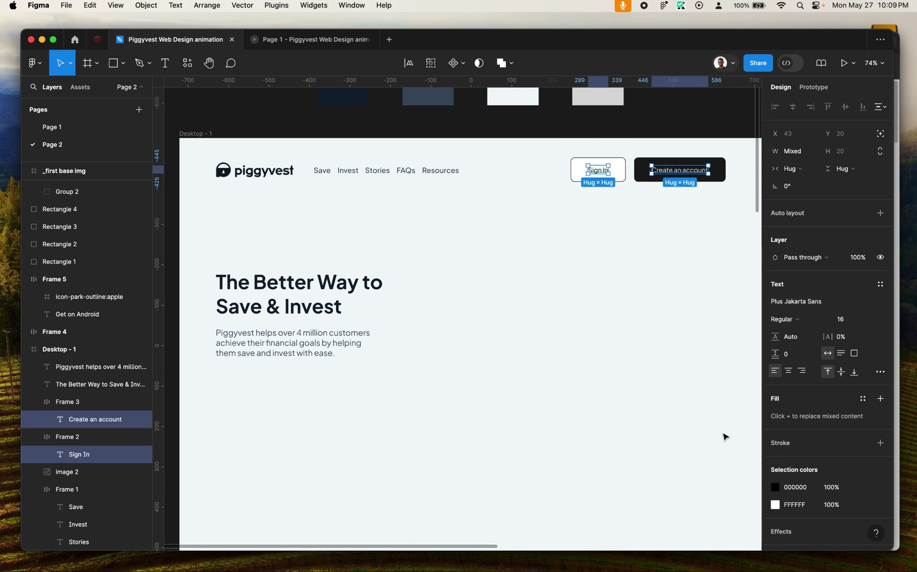
pyautogui.click(790, 320)
pyautogui.click(803, 335)
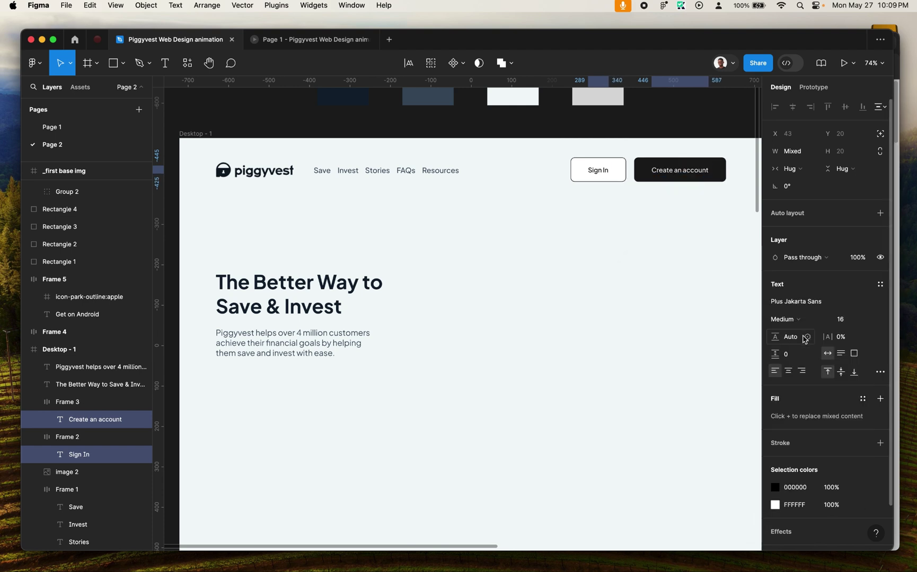
pyautogui.click(486, 215)
# Step: Compare with the live site and fill the Create an account button with the dark navy page colour 122231
pyautogui.press('super+Tab')
pyautogui.press('super+Tab')
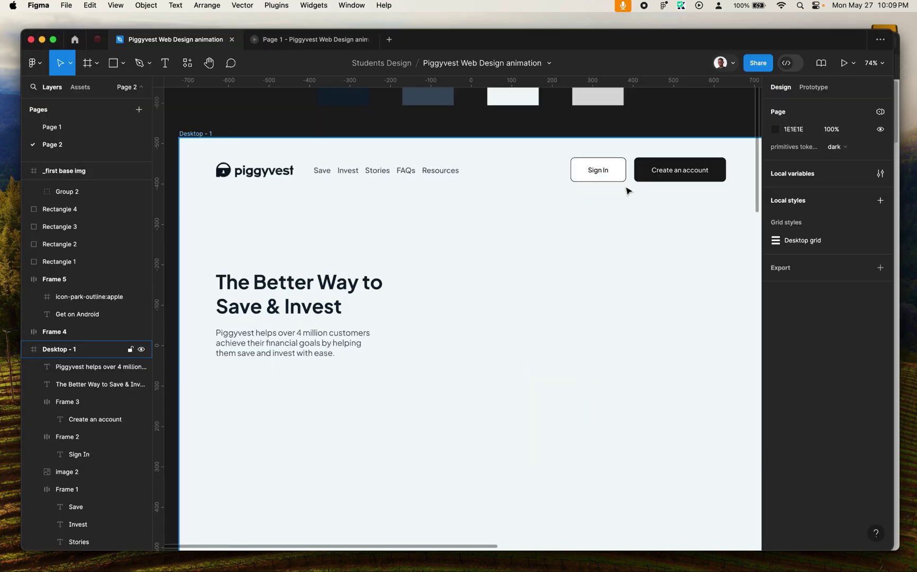
pyautogui.click(663, 177)
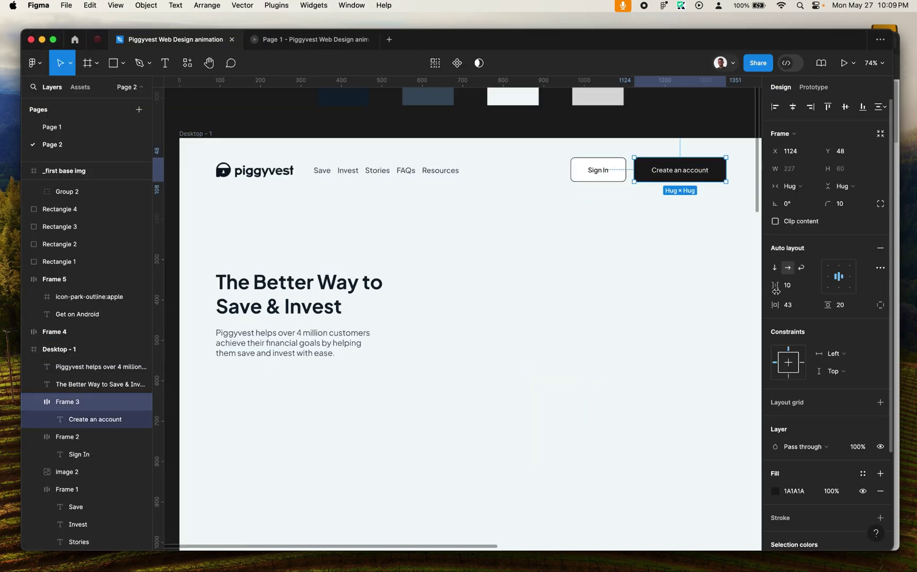
pyautogui.click(862, 474)
pyautogui.click(652, 433)
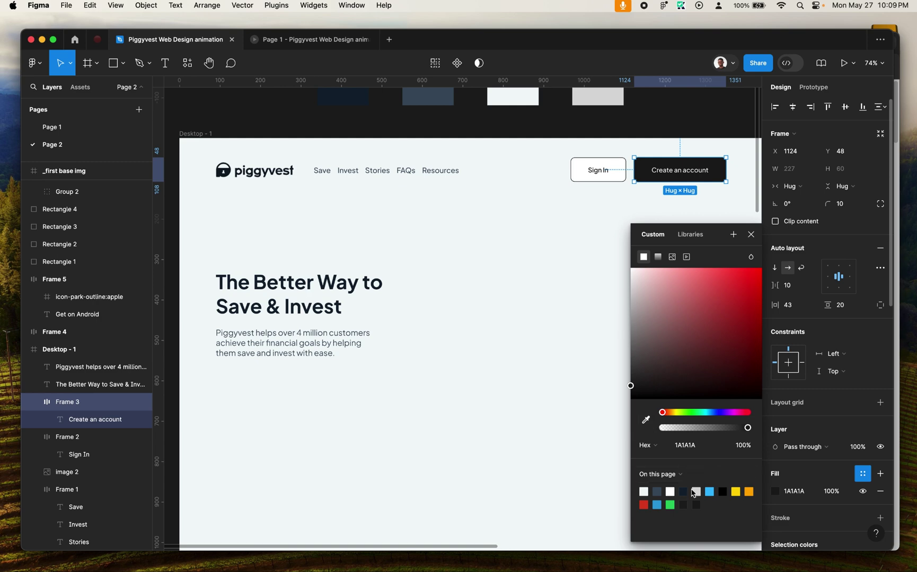
pyautogui.click(683, 492)
pyautogui.click(750, 233)
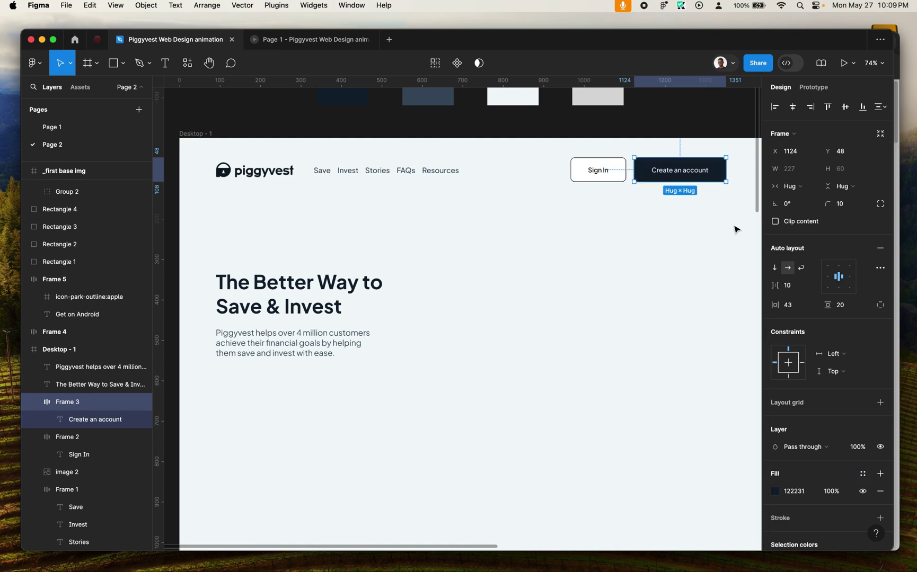
# Step: Compare with the live site again and remove the white fill from the Sign In button
pyautogui.press('super+Tab')
pyautogui.press('super+Tab')
pyautogui.click(589, 173)
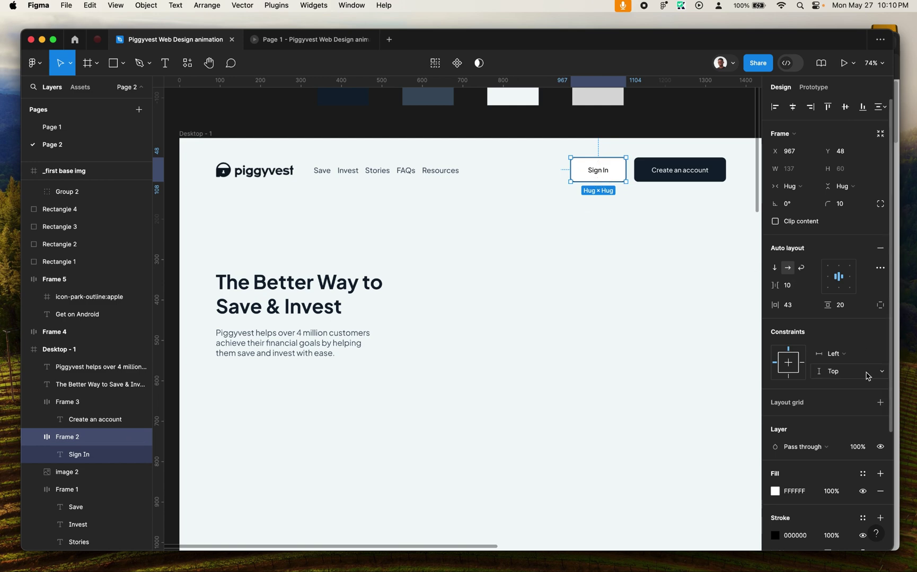
pyautogui.scroll(-2, 819, 424)
pyautogui.click(879, 444)
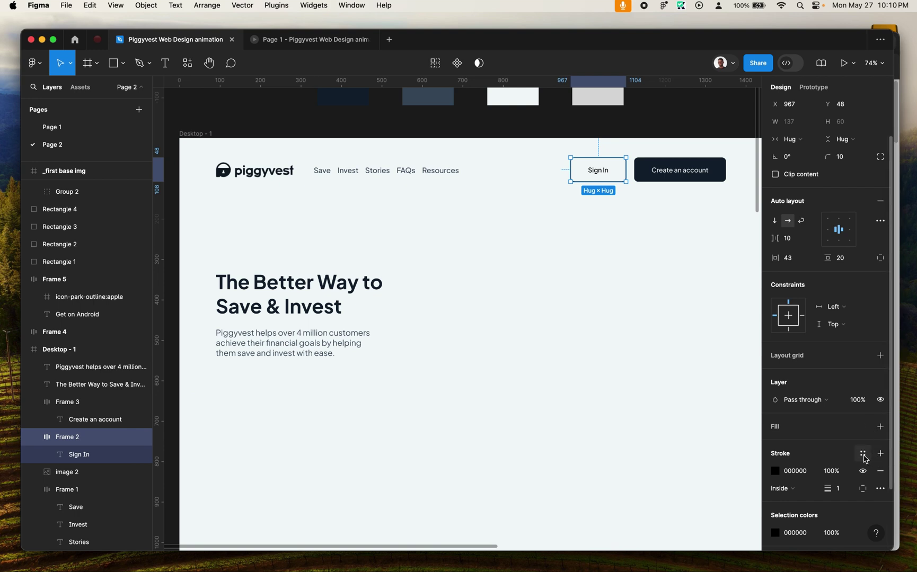
# Step: Change the Sign In button's stroke to the dark navy page colour 122231
pyautogui.click(863, 454)
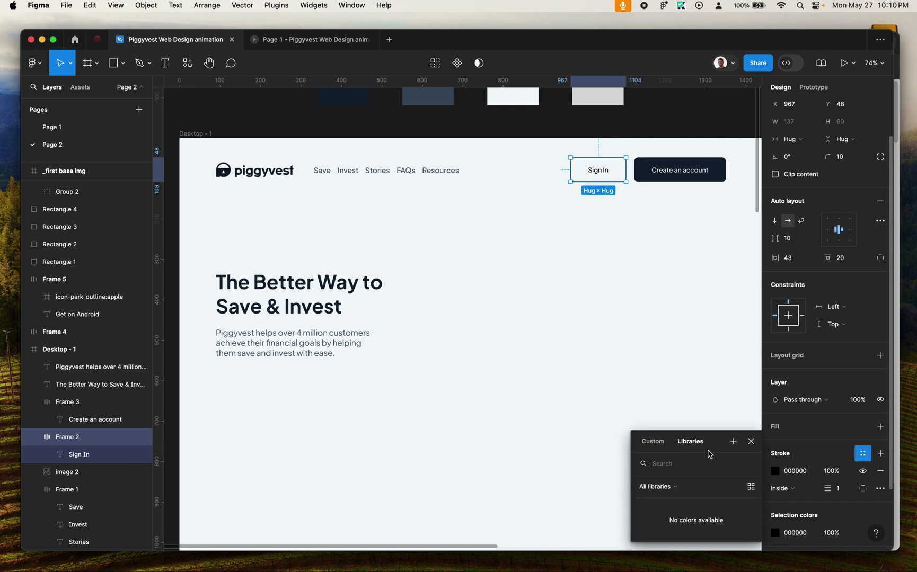
pyautogui.click(660, 444)
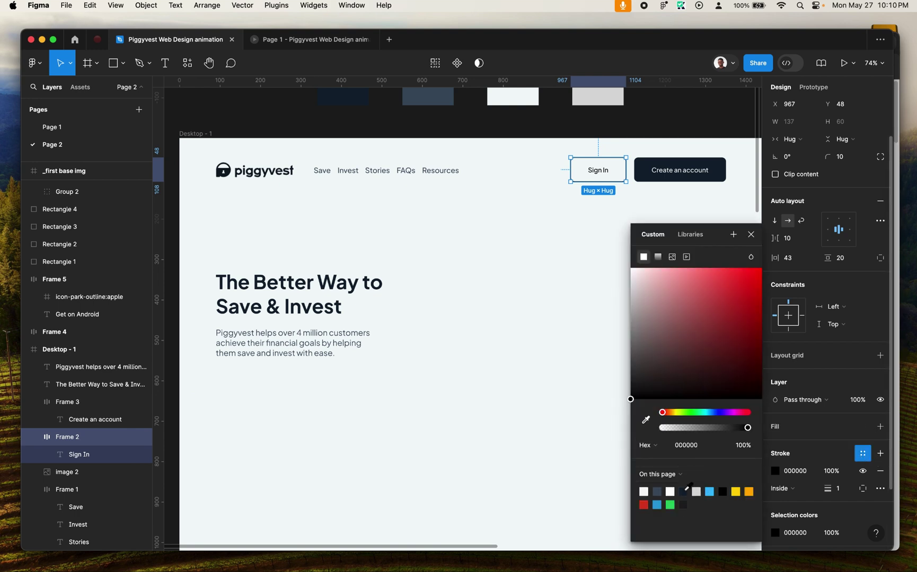
pyautogui.click(683, 491)
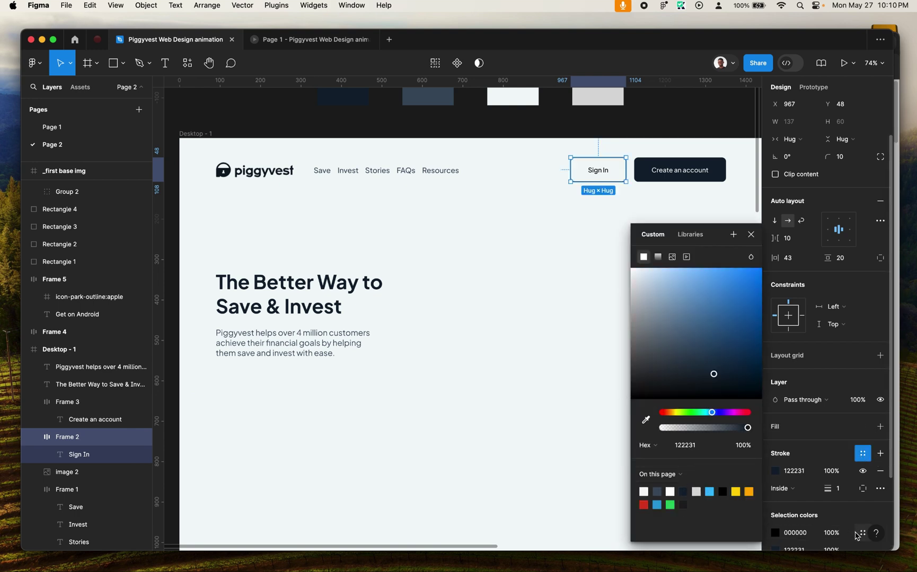
# Step: Replace the black of the Sign In label with the dark navy page colour 122231
pyautogui.click(858, 534)
pyautogui.click(654, 445)
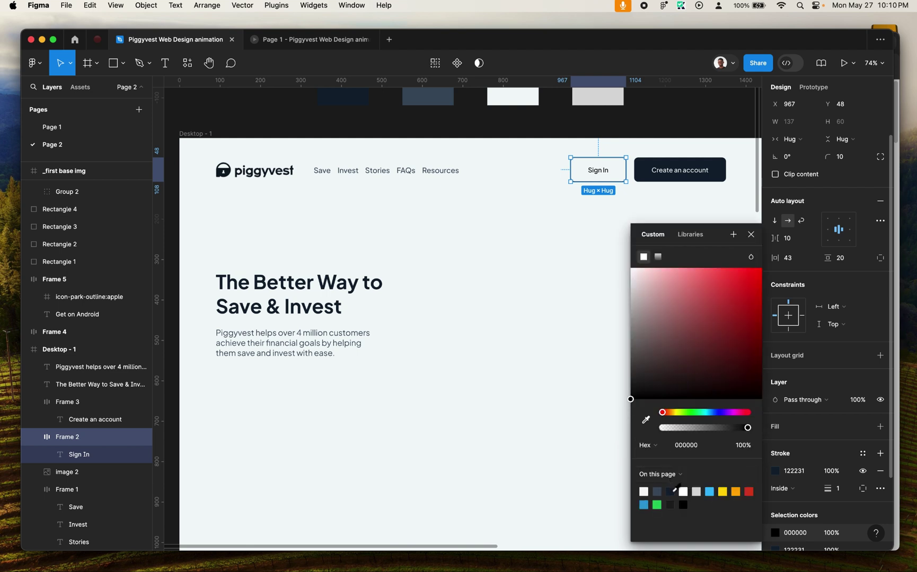
pyautogui.click(671, 491)
pyautogui.click(530, 301)
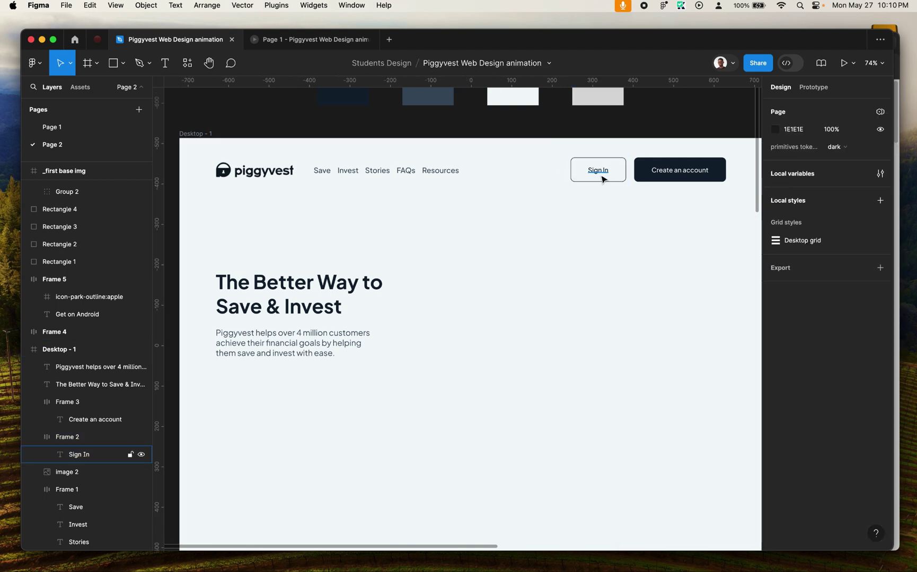
# Step: Set the font size of the Sign In and Create an account labels to 18
pyautogui.click(602, 180)
pyautogui.keyDown('shift'); pyautogui.click(663, 170); pyautogui.keyUp('shift')
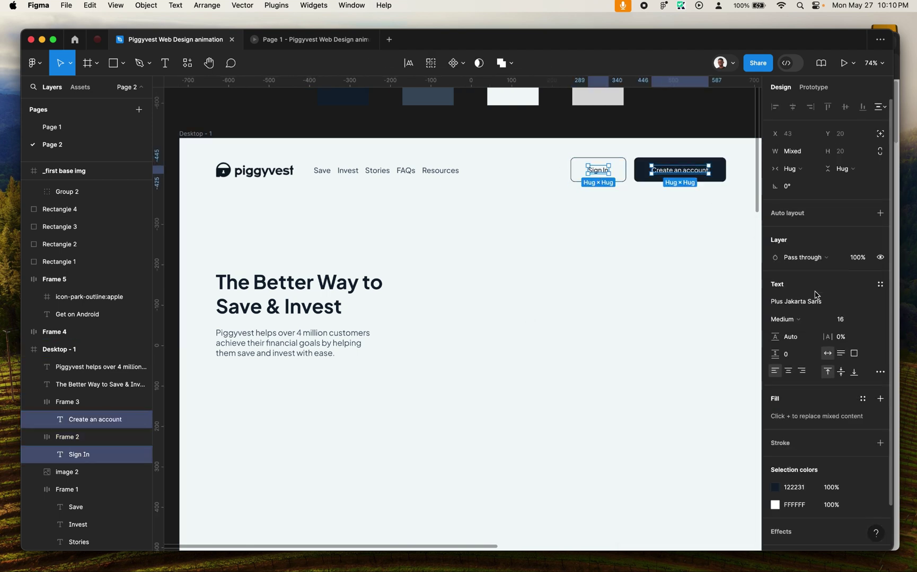
pyautogui.write('18')
pyautogui.press('Return')
pyautogui.click(535, 255)
pyautogui.hscroll(1, 564, 243)
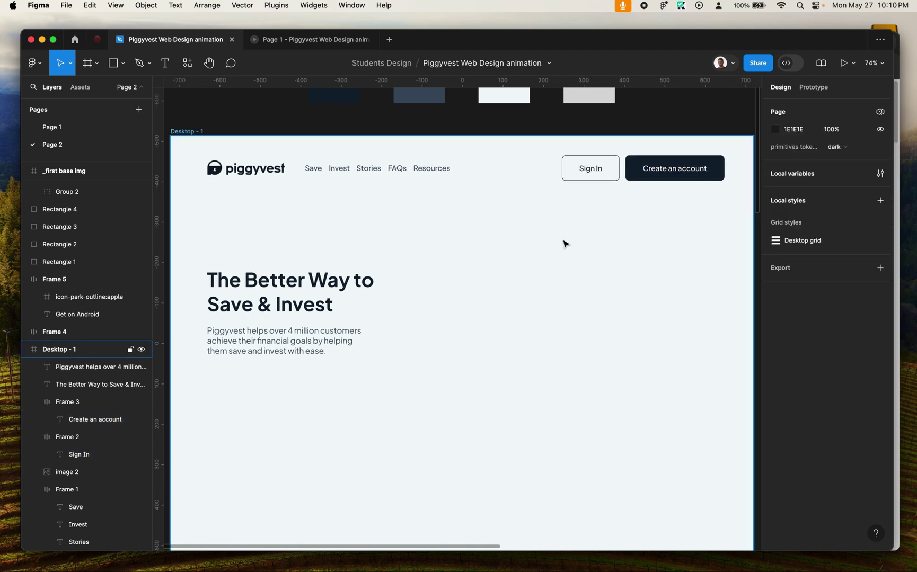
# Step: Using the layout grids, align the Sign In and Create an account buttons with the last column's right edge, and hide the grids
pyautogui.scroll(-1, 565, 244)
pyautogui.click(614, 175)
pyautogui.keyDown('shift'); pyautogui.click(594, 178); pyautogui.keyUp('shift')
pyautogui.moveTo(595, 178); pyautogui.dragTo(599, 176)
pyautogui.hotkey('ctrl', 'g')
pyautogui.click(546, 198)
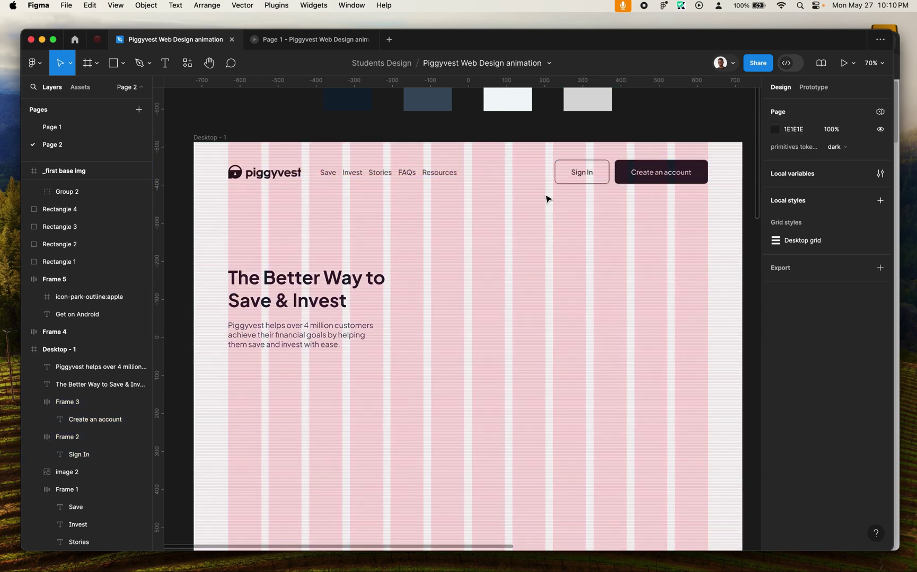
pyautogui.hotkey('ctrl', 'g')
pyautogui.scroll(-1, 448, 241)
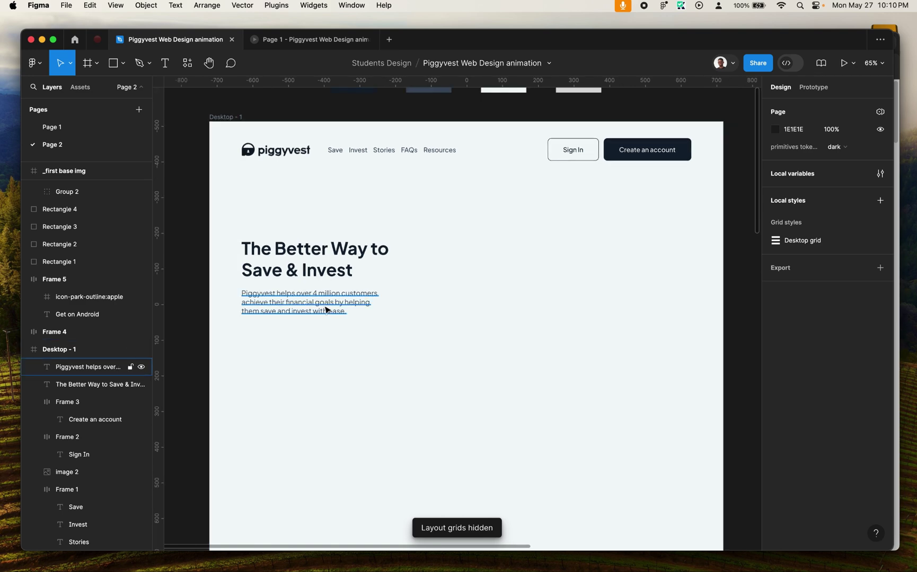
pyautogui.scroll(-2, 660, 275)
# Step: Switch to Chrome, inspect the hero image on the Piggyvest homepage and expand the imgs-2 container in its code
pyautogui.press('super+Tab')
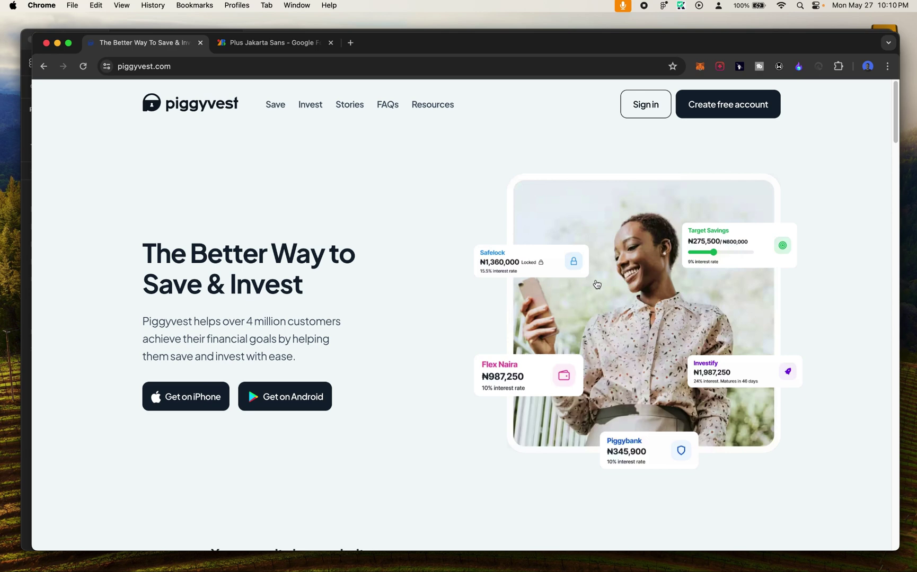
pyautogui.moveTo(623, 300); pyautogui.dragTo(446, 266)
pyautogui.click(454, 264)
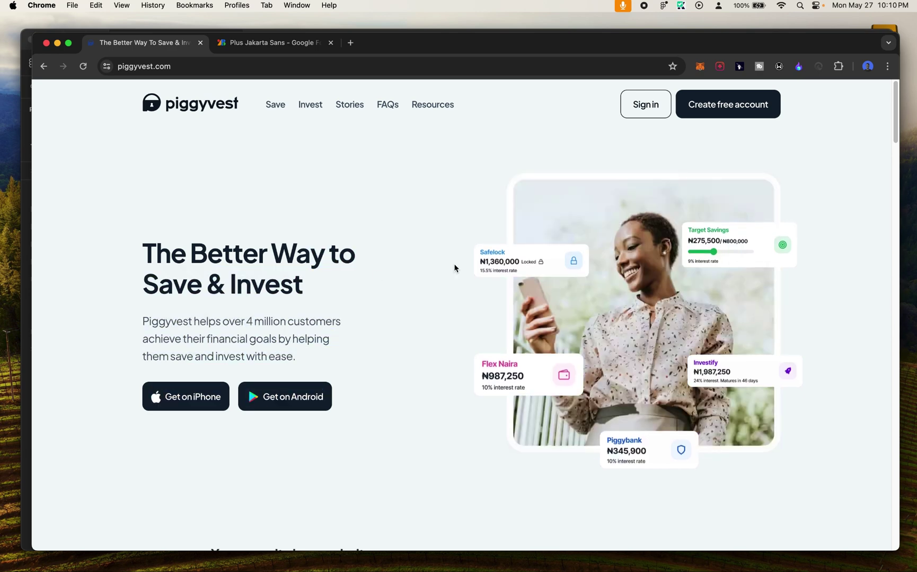
pyautogui.rightClick(603, 213)
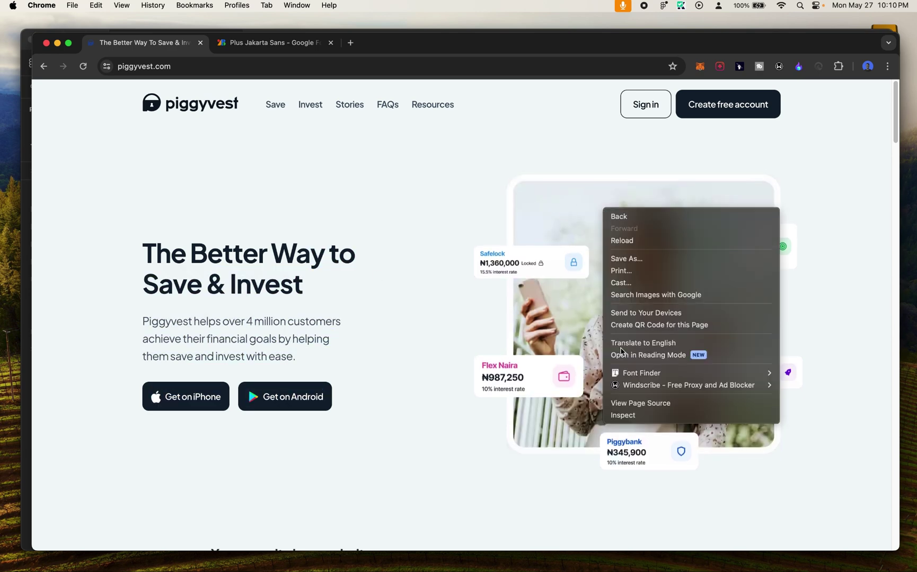
pyautogui.click(630, 418)
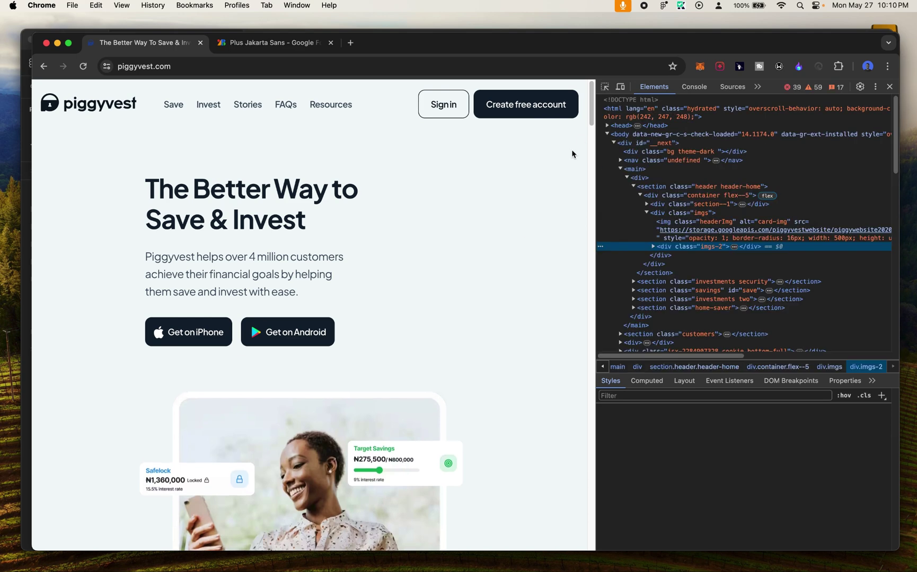
pyautogui.scroll(-5, 428, 336)
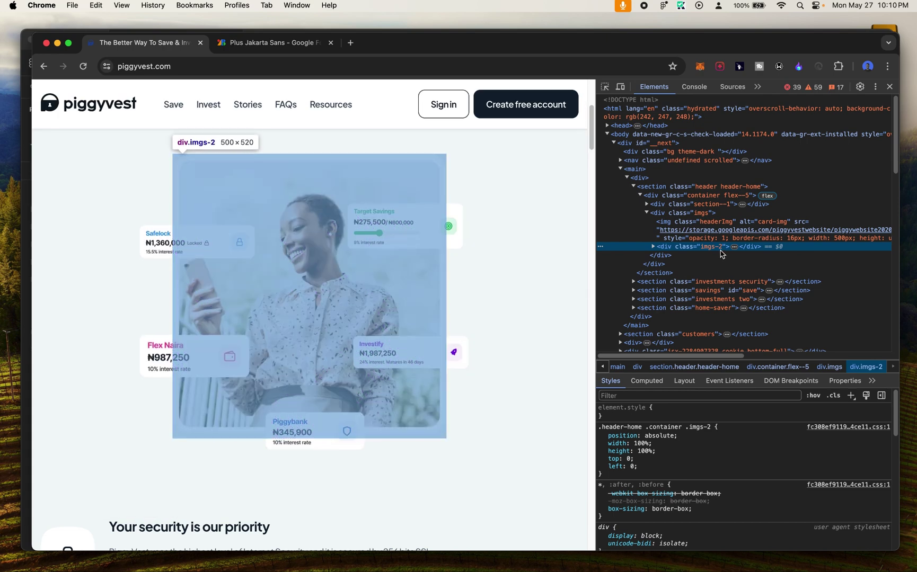
pyautogui.click(653, 246)
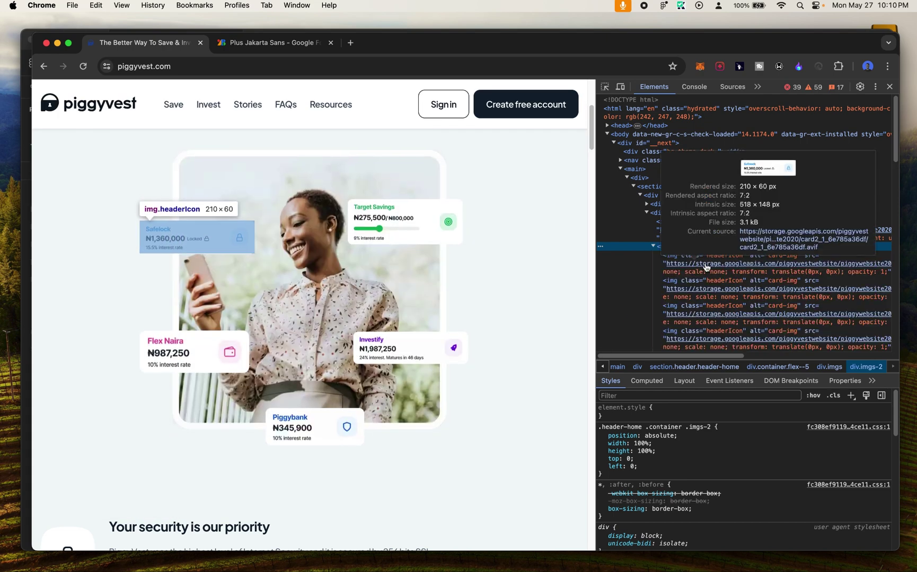
# Step: Examine the code of the floating card images inside the imgs-2 container one after another, ending with the Piggybank card
pyautogui.scroll(-1, 702, 266)
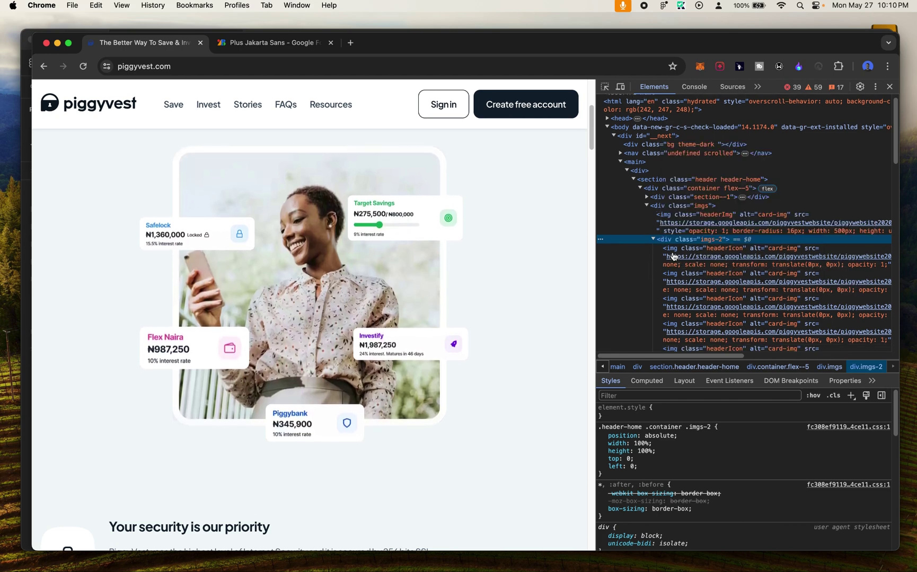
pyautogui.click(671, 263)
pyautogui.click(671, 280)
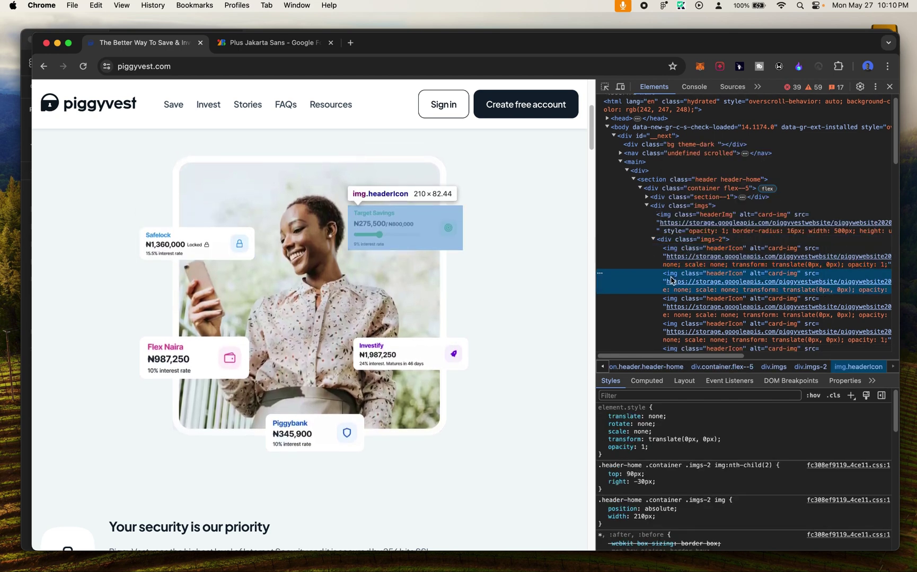
pyautogui.click(665, 307)
pyautogui.click(661, 332)
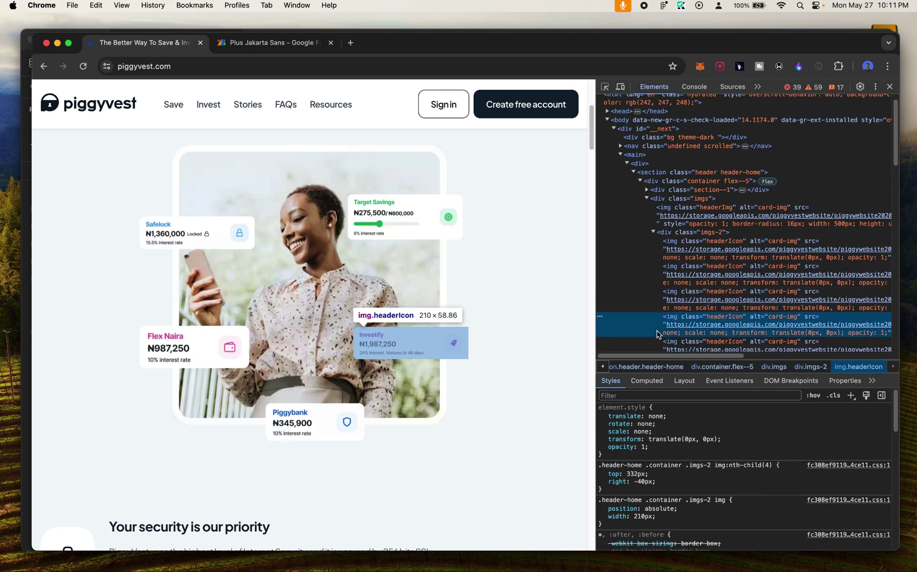
pyautogui.scroll(-1, 660, 332)
pyautogui.click(658, 332)
pyautogui.scroll(-2, 658, 332)
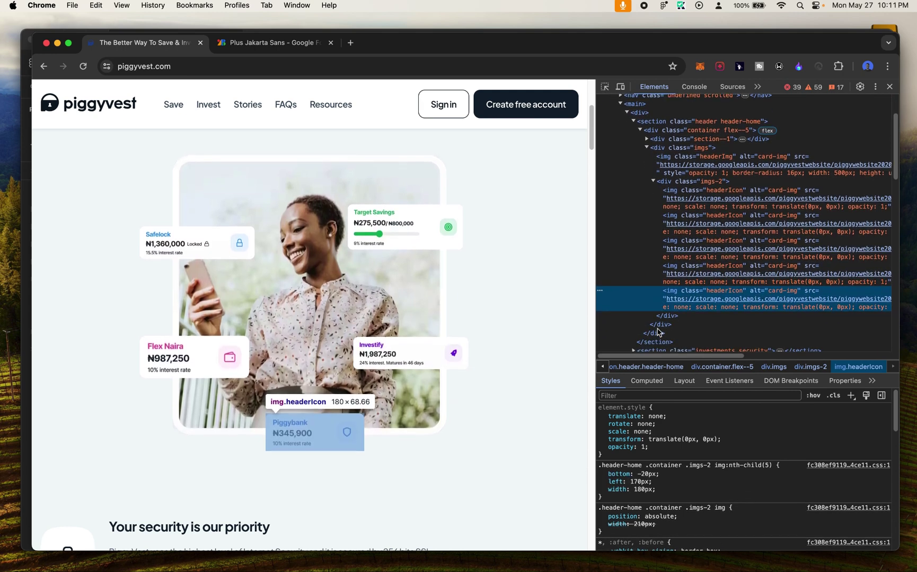
pyautogui.scroll(-1, 658, 332)
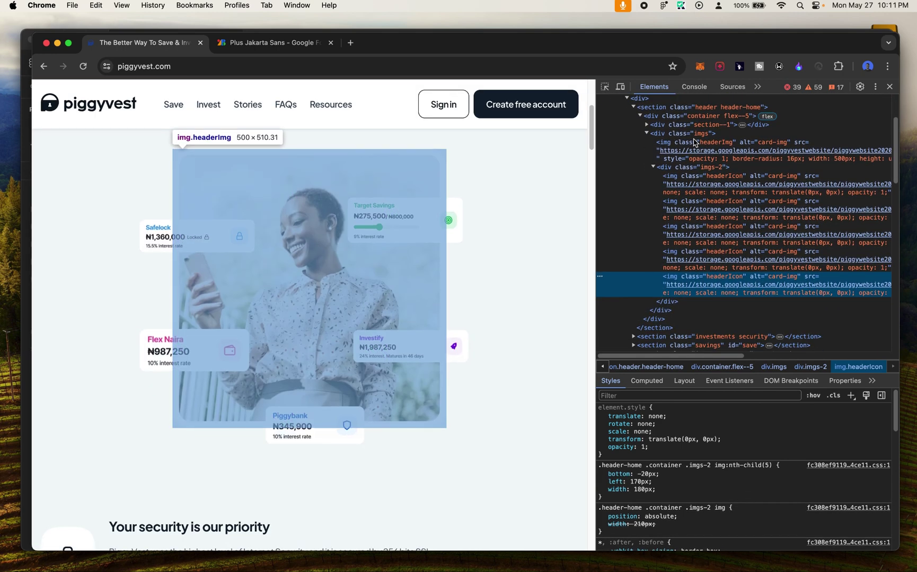
# Step: Check the source link and size of the main headerImg photo, and close the page inspector
pyautogui.click(694, 142)
pyautogui.moveTo(699, 153)
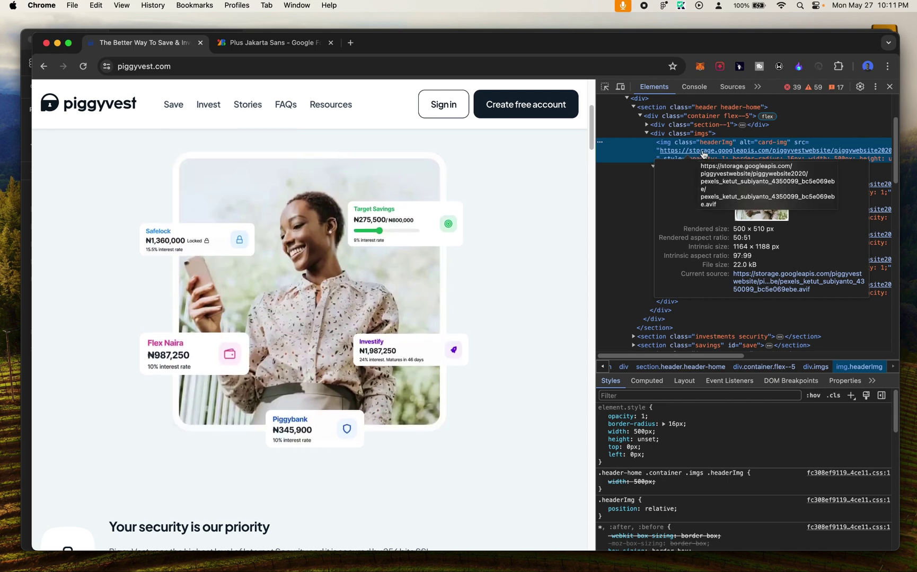
pyautogui.moveTo(712, 185)
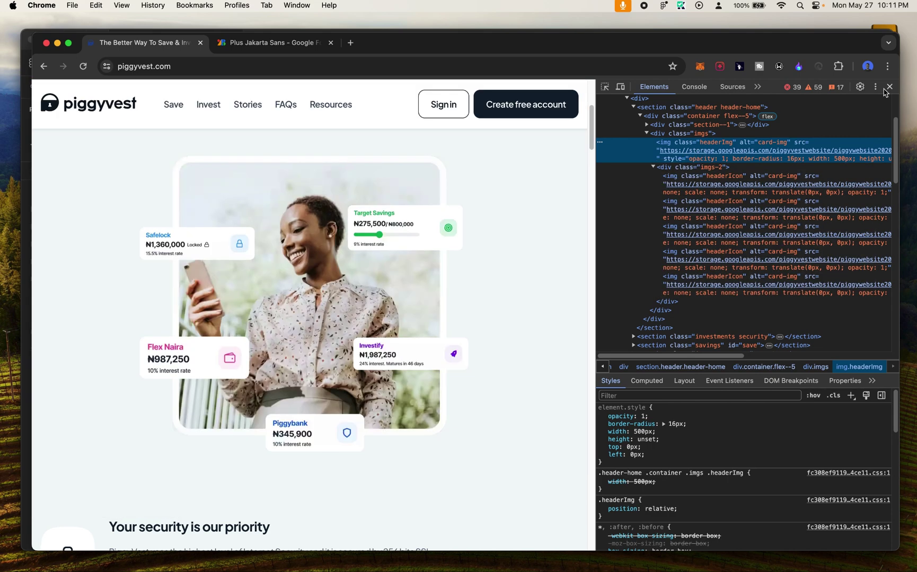
pyautogui.click(889, 88)
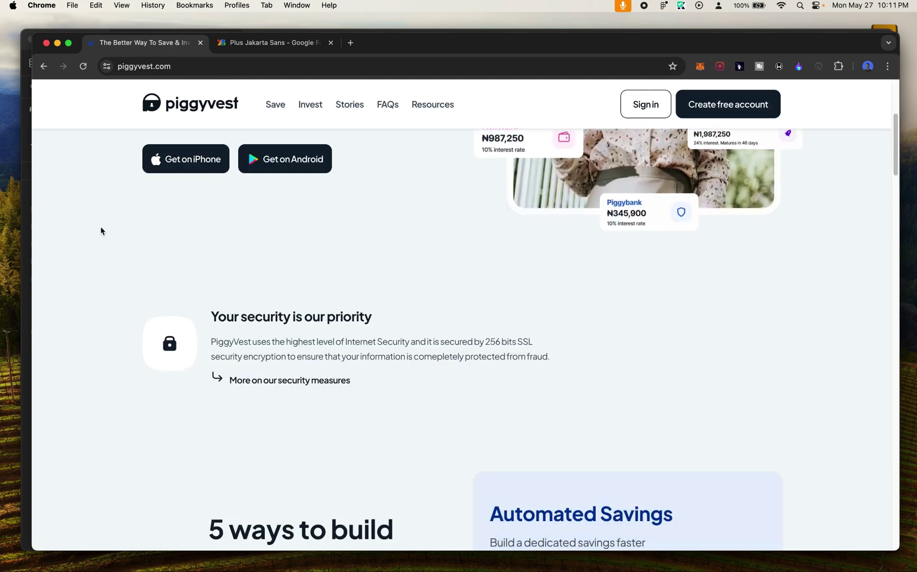
pyautogui.scroll(5, 61, 225)
# Step: Switch to Figma and examine Rectangle 5 and the Mask group within Group 2 of the _first base img frame
pyautogui.press('super+Tab')
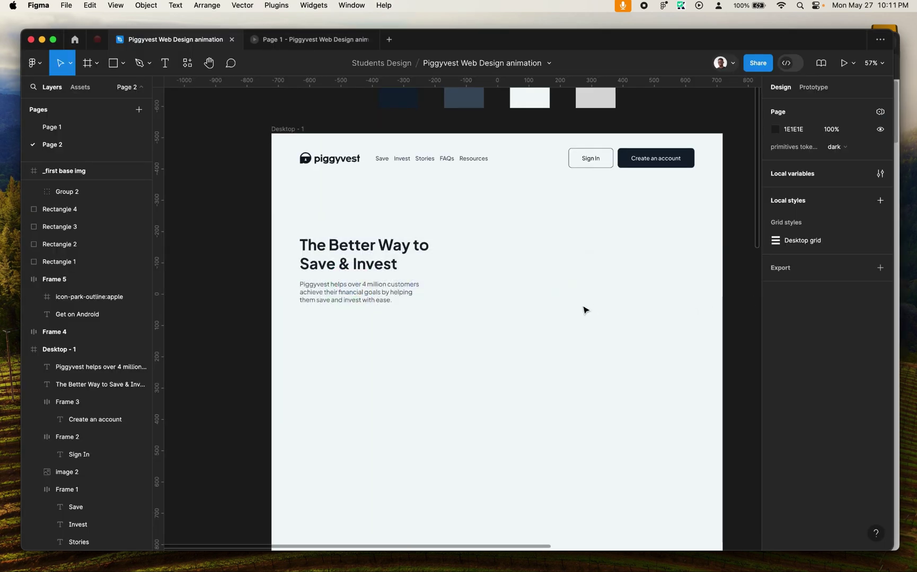
pyautogui.hscroll(10, 585, 311)
pyautogui.scroll(5, 393, 247)
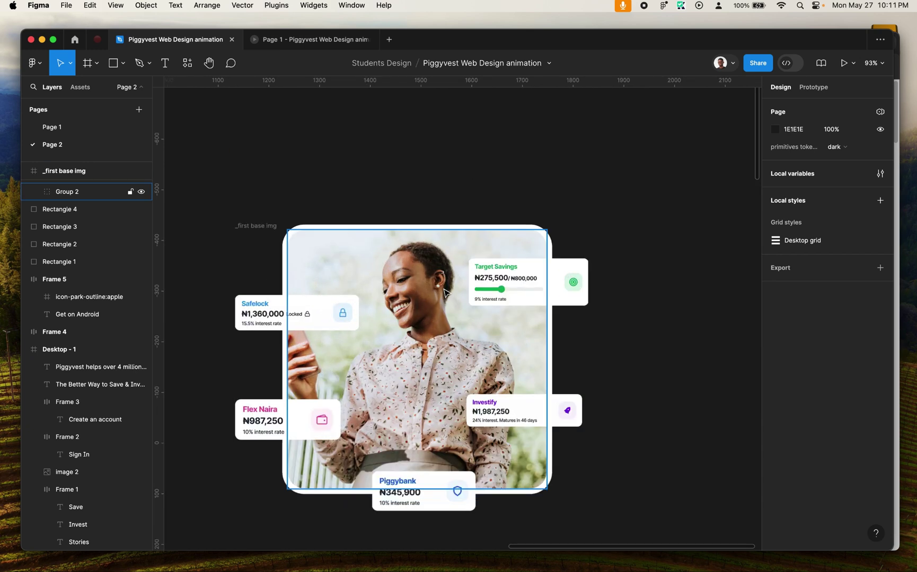
pyautogui.click(264, 226)
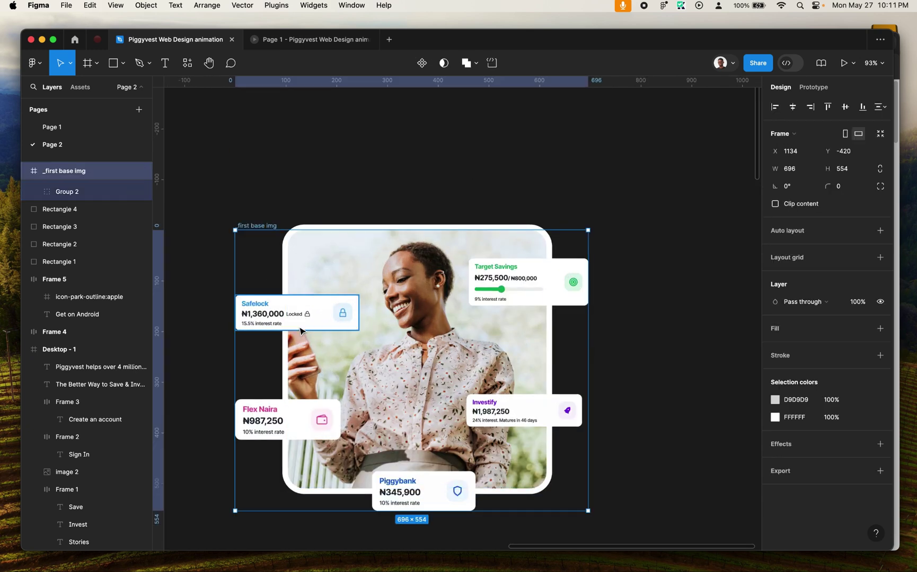
pyautogui.click(34, 192)
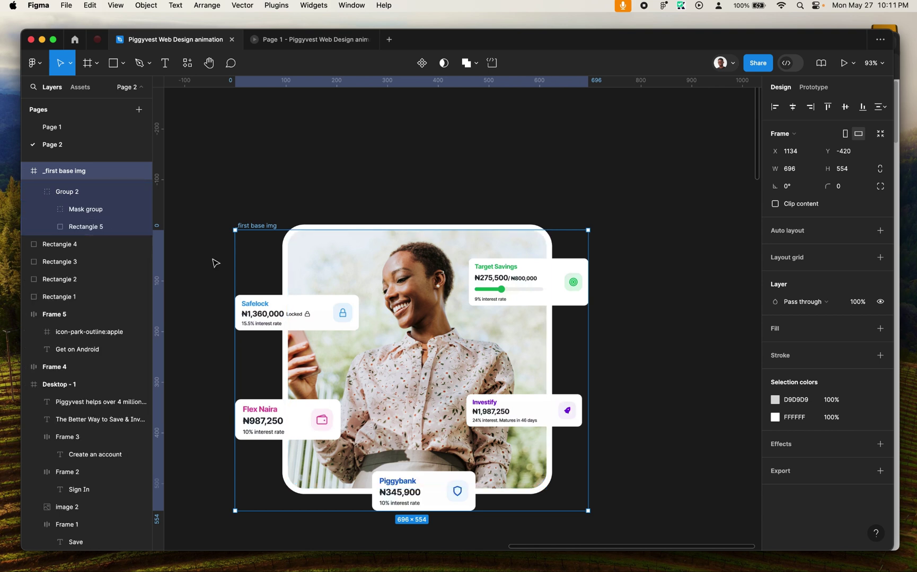
pyautogui.click(87, 227)
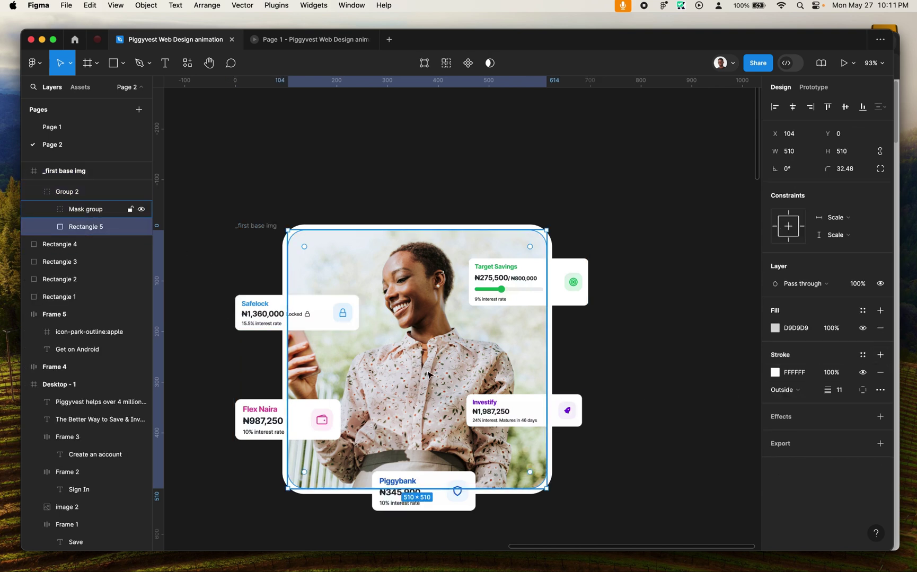
pyautogui.click(86, 211)
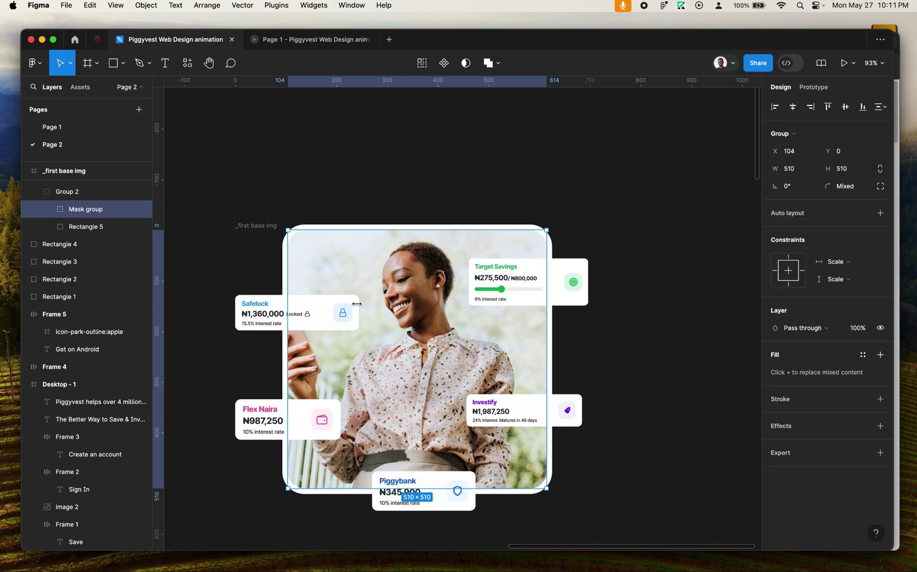
# Step: Try resizing the photo inside the Mask group to about 1001 × 615, and undo the resize
pyautogui.click(48, 209)
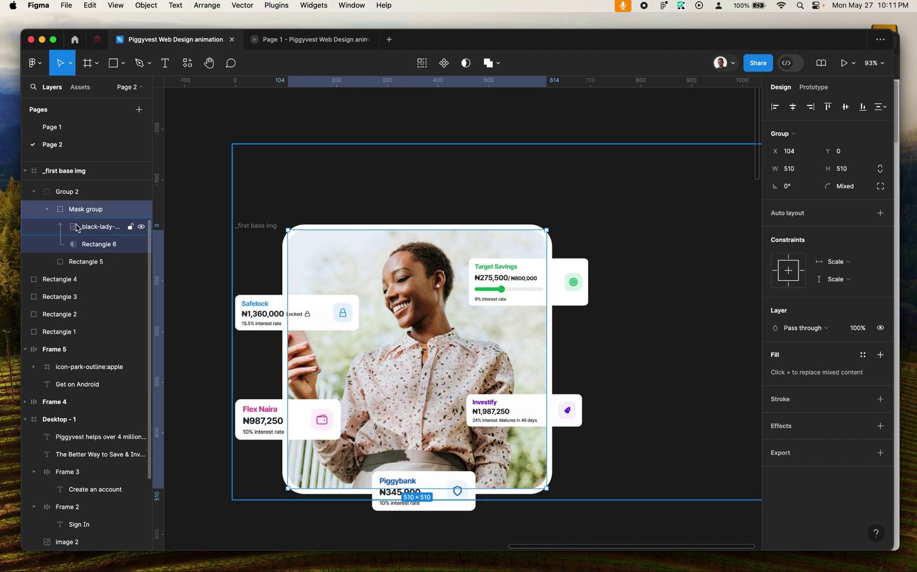
pyautogui.click(79, 227)
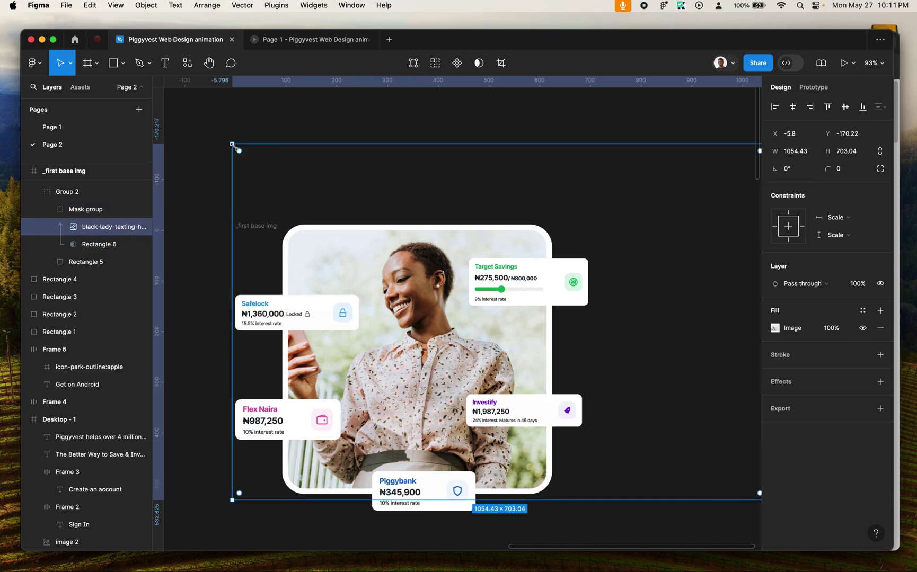
pyautogui.moveTo(232, 144); pyautogui.dragTo(259, 188)
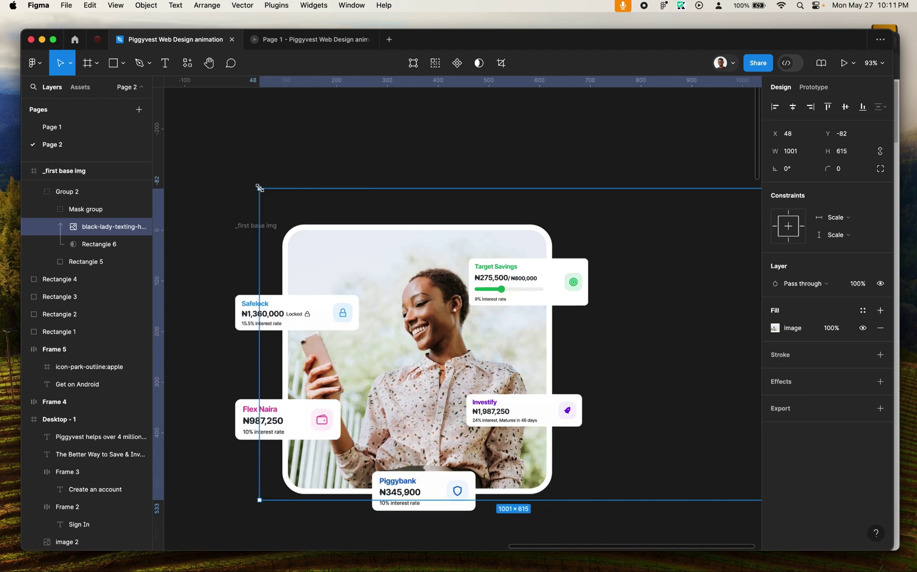
pyautogui.hotkey('ctrl', 'z')
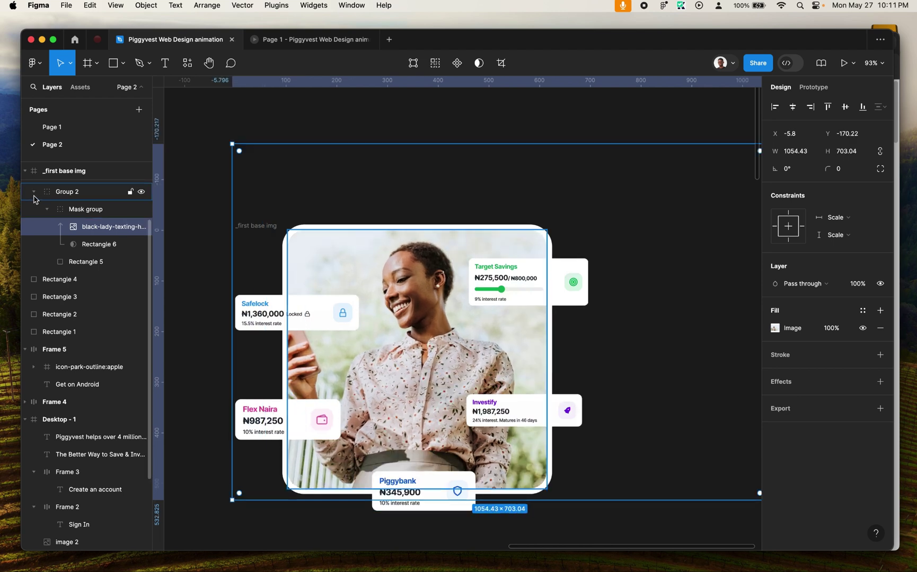
# Step: Examine the white-bordered base rectangle and the Safelock card image in the _first base img frame, comparing them with the live site
pyautogui.click(47, 209)
pyautogui.hotkey('ctrl', 'z')
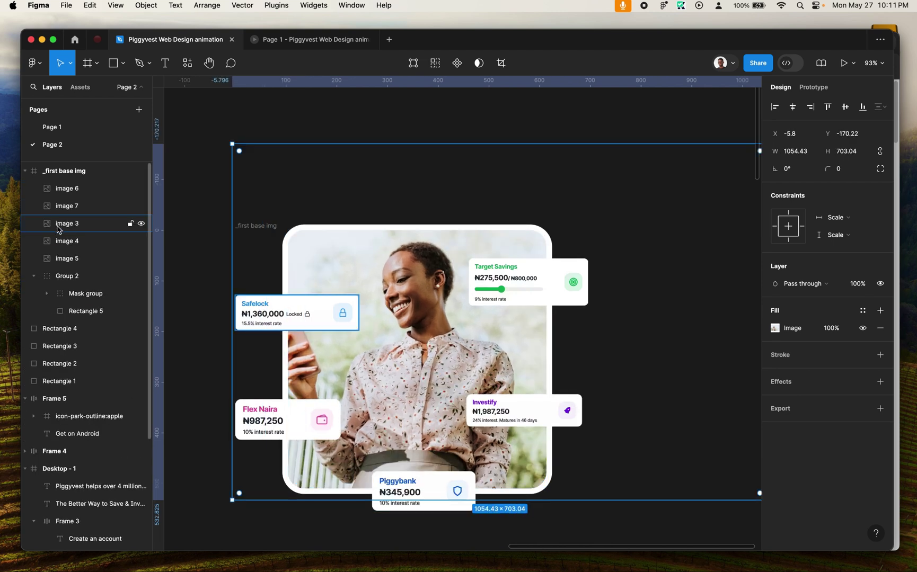
pyautogui.click(34, 277)
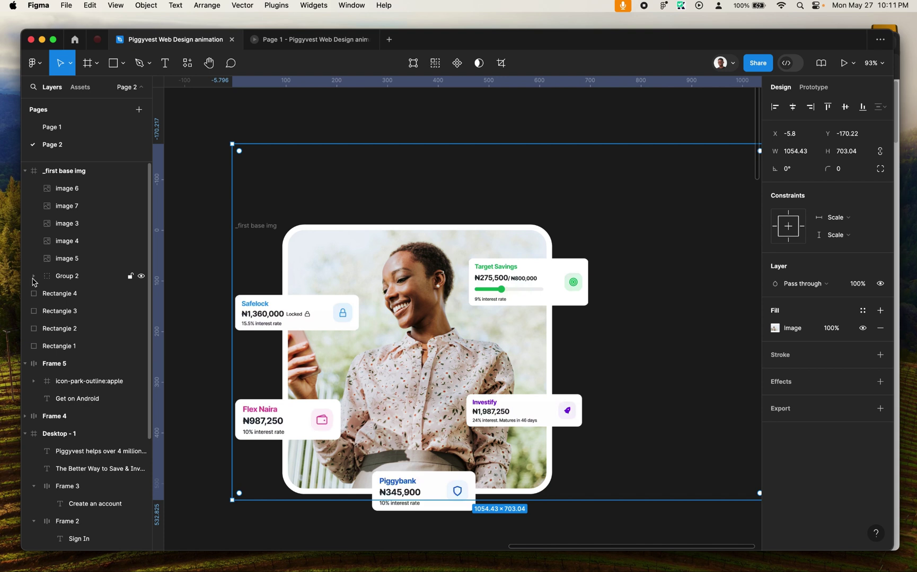
pyautogui.click(383, 241)
pyautogui.scroll(1, 296, 340)
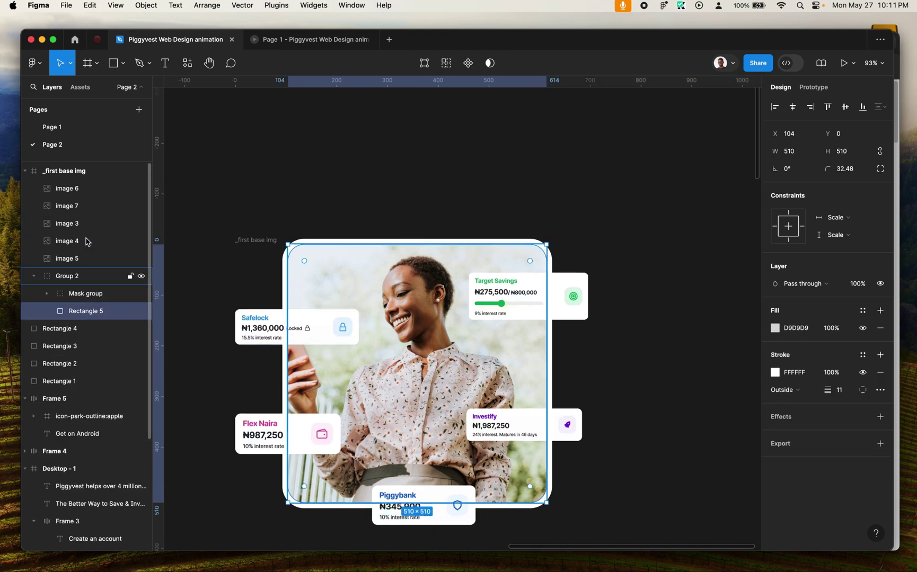
pyautogui.click(334, 313)
pyautogui.click(276, 328)
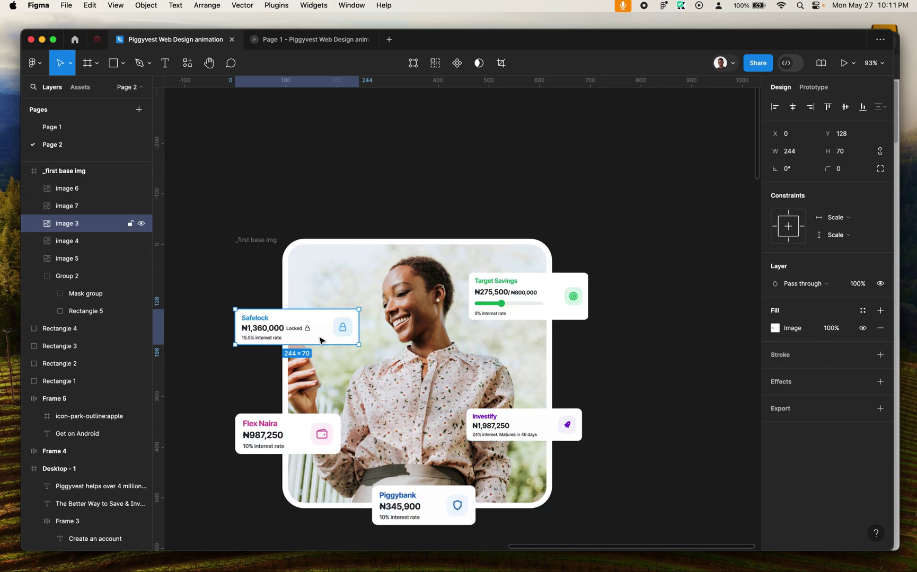
pyautogui.press('super+Tab')
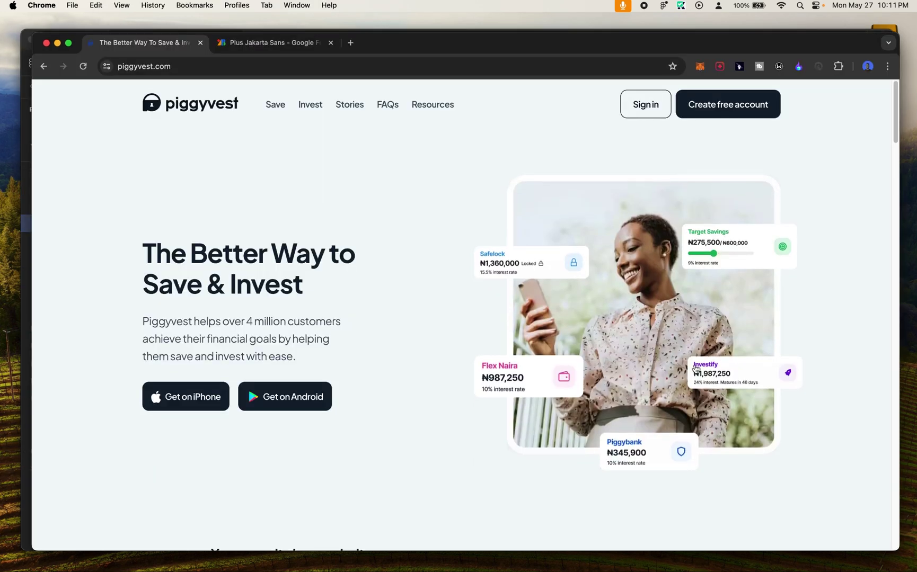
pyautogui.press('super+Tab')
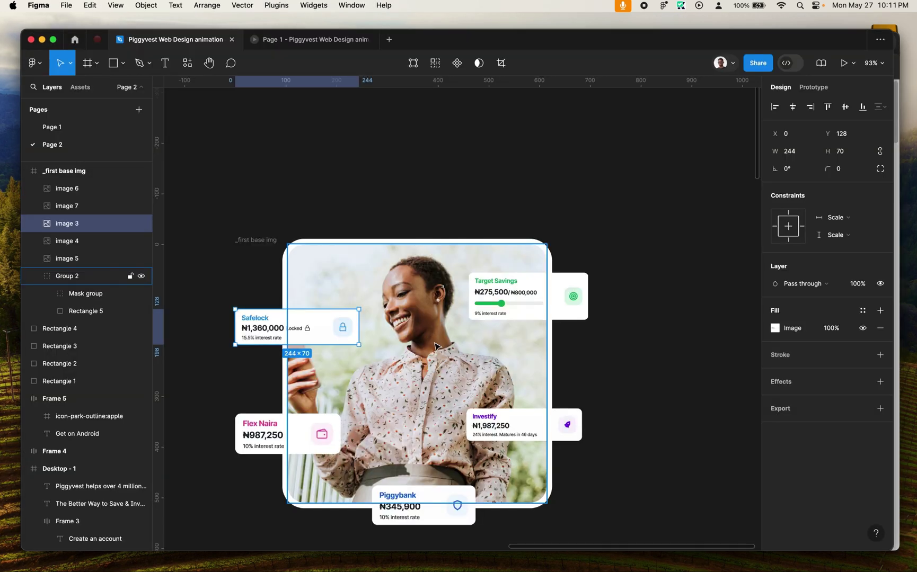
# Step: Move the Get on iphone and Get on Android buttons onto Desktop - 1, under the hero paragraph and aligned with its left edge
pyautogui.scroll(-5, 610, 371)
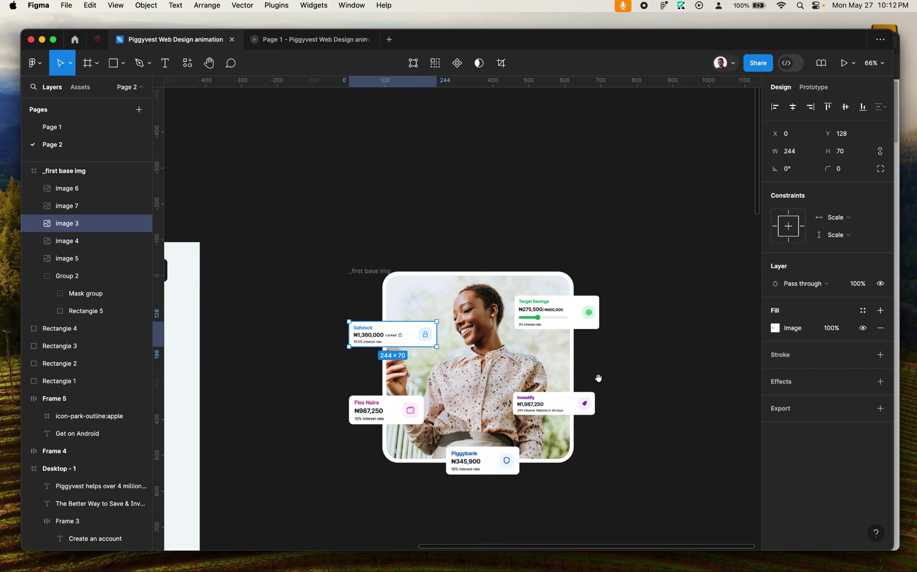
pyautogui.scroll(-5, 598, 380)
pyautogui.hscroll(-3, 321, 331)
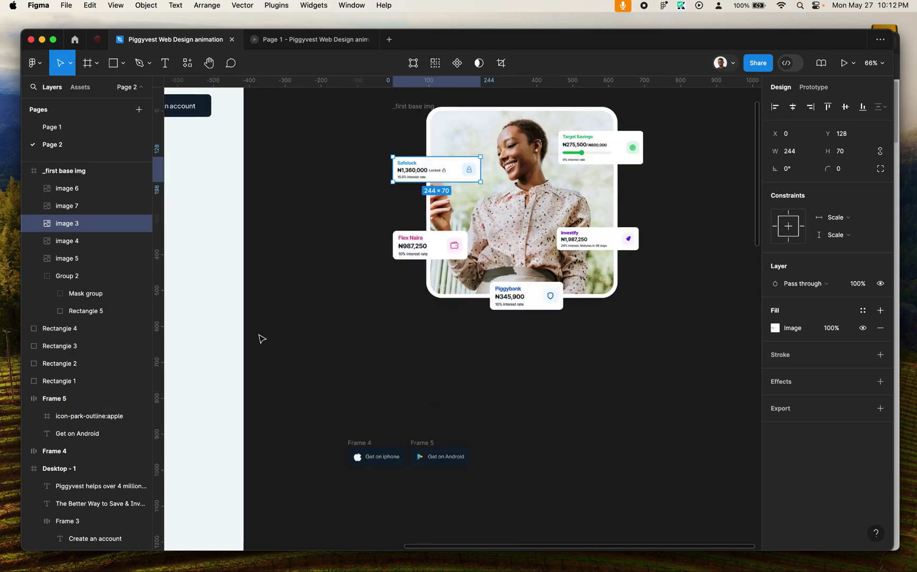
pyautogui.press('super+Tab')
pyautogui.press('super+Tab')
pyautogui.moveTo(418, 359); pyautogui.dragTo(718, 252)
pyautogui.moveTo(628, 259); pyautogui.dragTo(742, 381)
pyautogui.click(600, 306)
pyautogui.click(609, 319)
pyautogui.moveTo(630, 329); pyautogui.dragTo(223, 215)
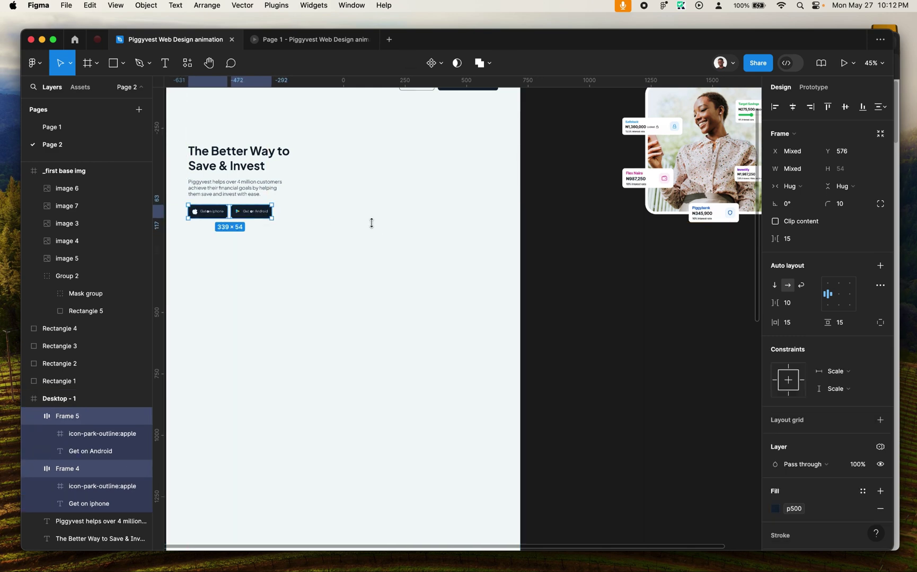
# Step: Move the _first base img frame clear of Desktop - 1 to X 2409, Y -1193 on the empty canvas
pyautogui.click(532, 262)
pyautogui.moveTo(532, 262); pyautogui.dragTo(302, 401)
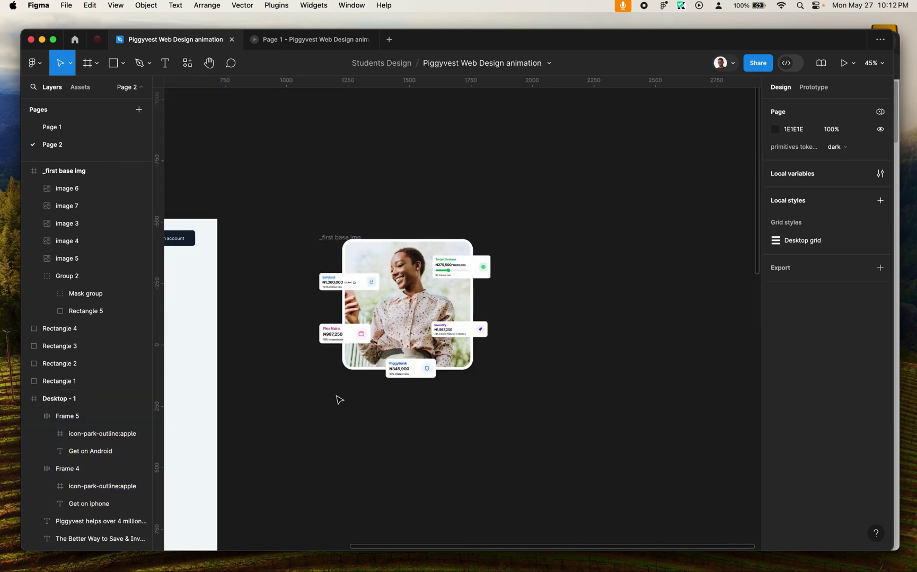
pyautogui.press('super+Tab')
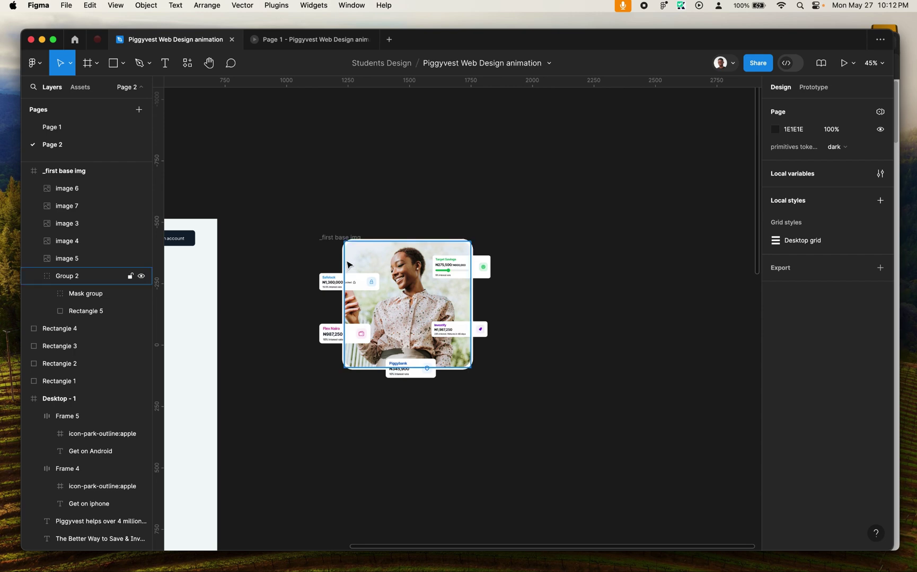
pyautogui.moveTo(340, 238); pyautogui.dragTo(581, 125)
pyautogui.moveTo(543, 219); pyautogui.dragTo(265, 349)
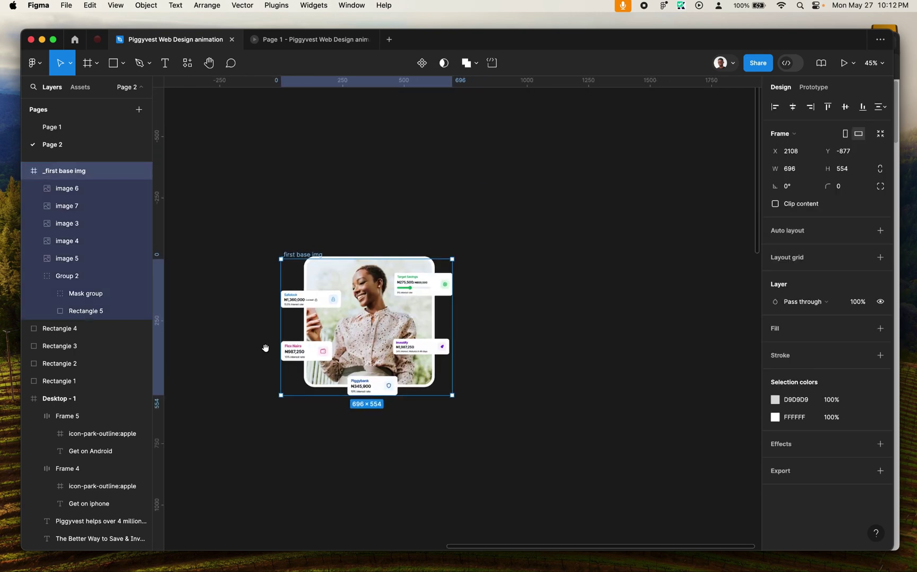
pyautogui.moveTo(300, 257); pyautogui.dragTo(374, 180)
pyautogui.scroll(5, 373, 180)
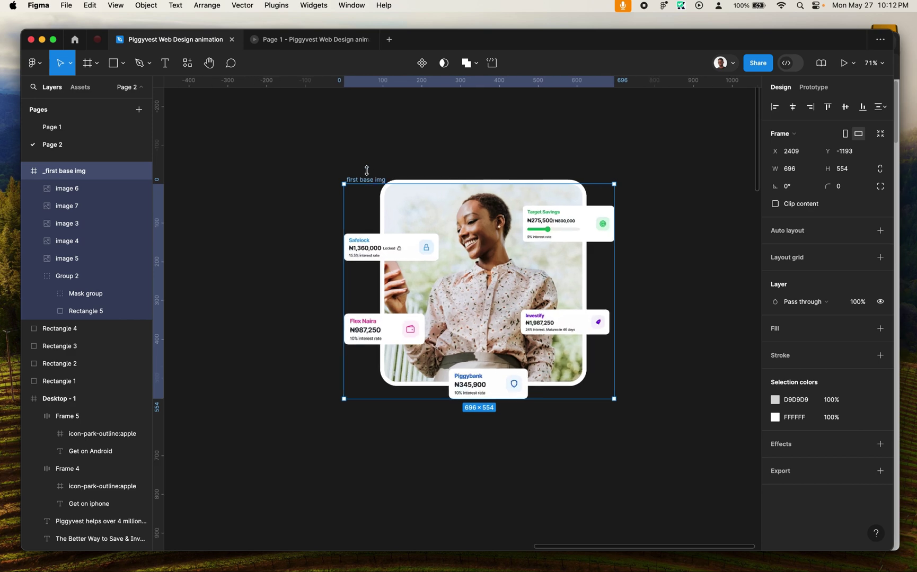
# Step: Turn the _first base img frame into a component and rename it _hero-img
pyautogui.click(52, 40)
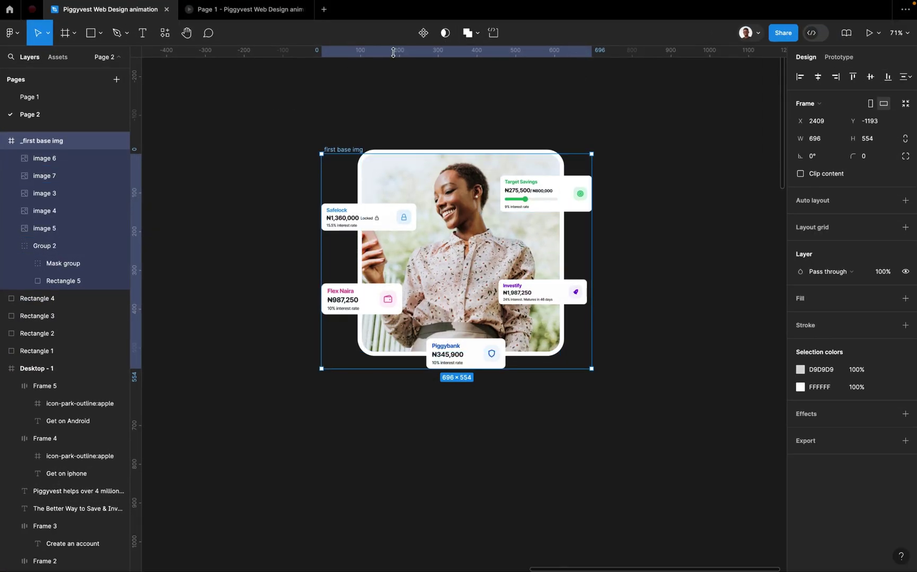
pyautogui.click(423, 34)
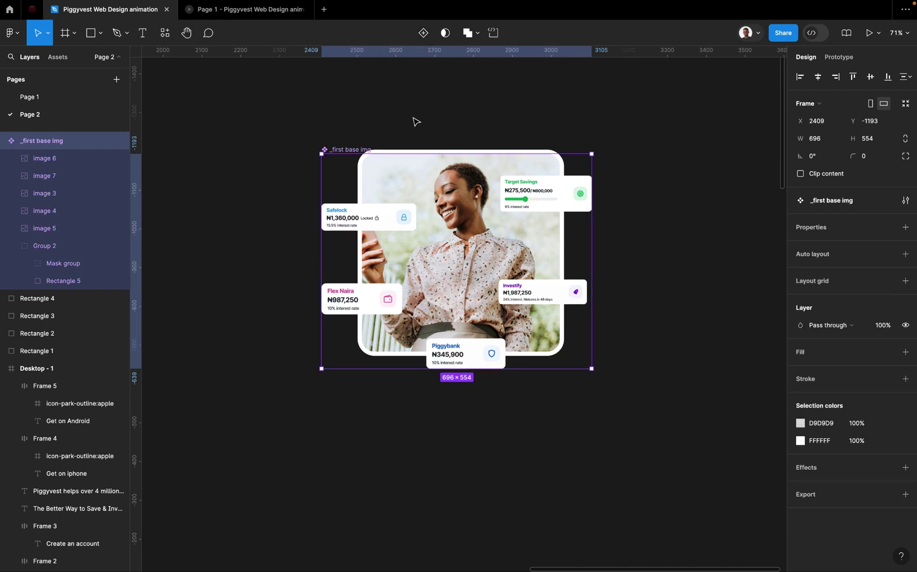
pyautogui.doubleClick(341, 149)
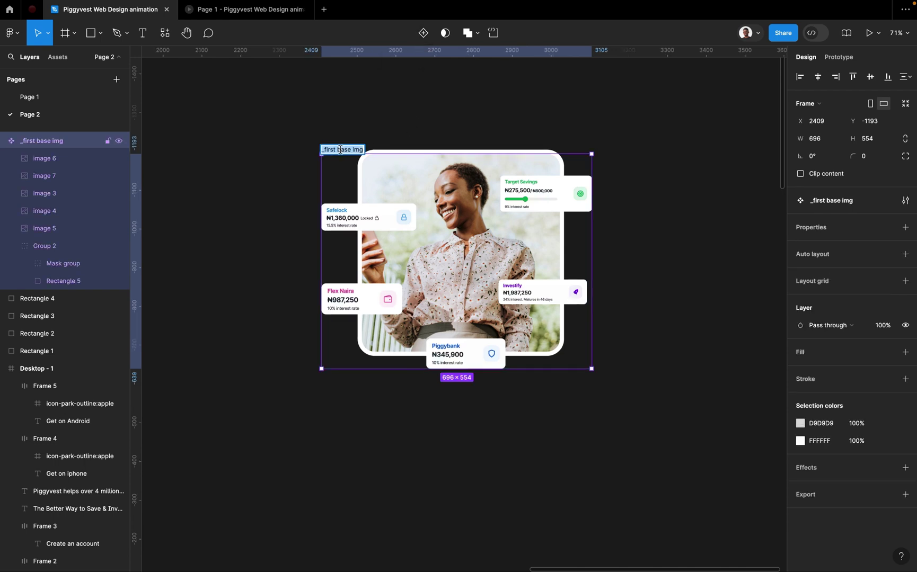
pyautogui.press('BackSpace')
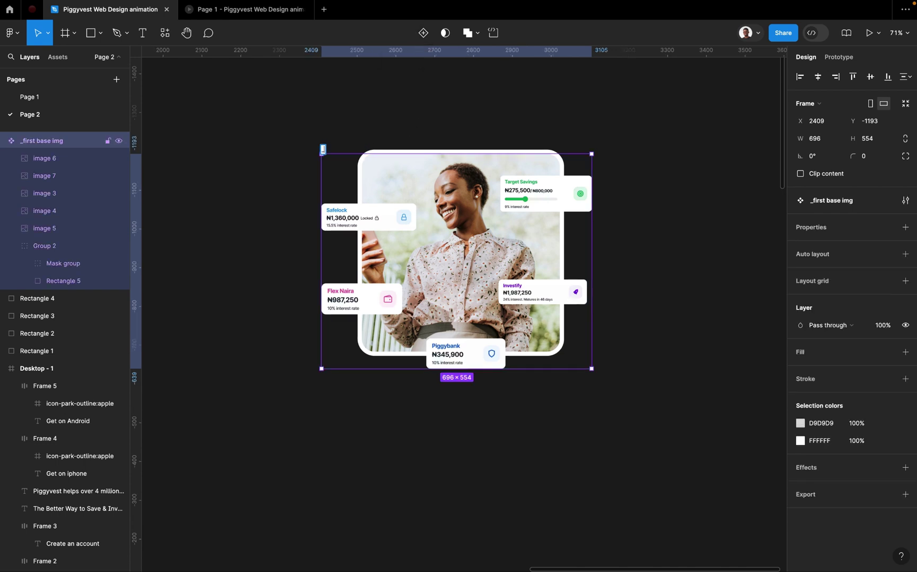
pyautogui.write('_hero')
pyautogui.write('_')
pyautogui.write('img')
pyautogui.press('Return')
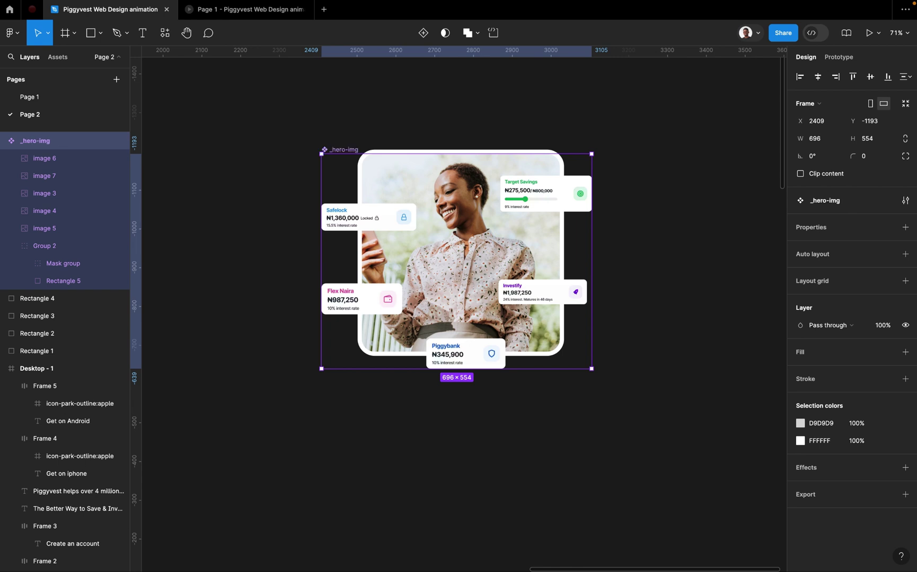
pyautogui.click(317, 169)
pyautogui.scroll(-1, 317, 169)
pyautogui.click(370, 139)
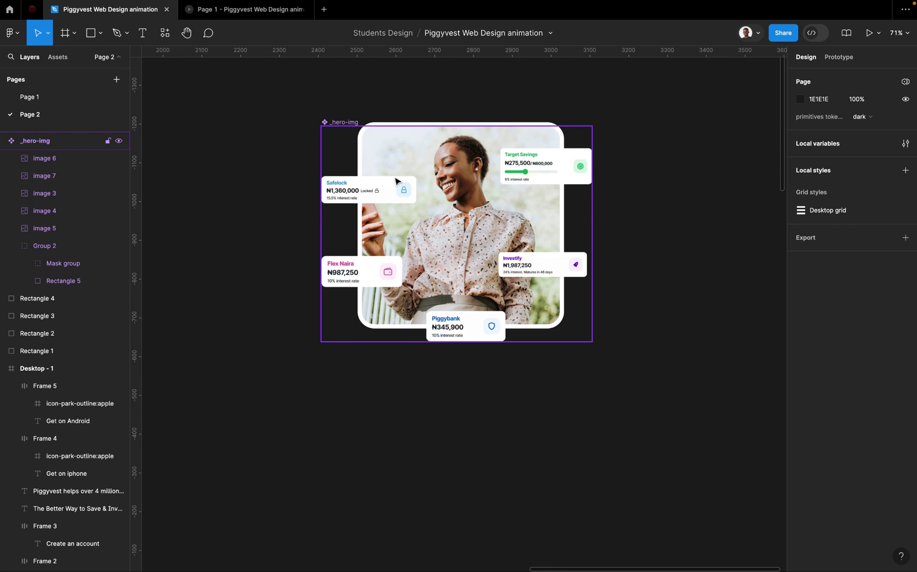
# Step: Place the Page 1 hero-img asset below the _hero-img component at X 2409, Y -380, and make it a component
pyautogui.scroll(-2, 395, 181)
pyautogui.click(58, 56)
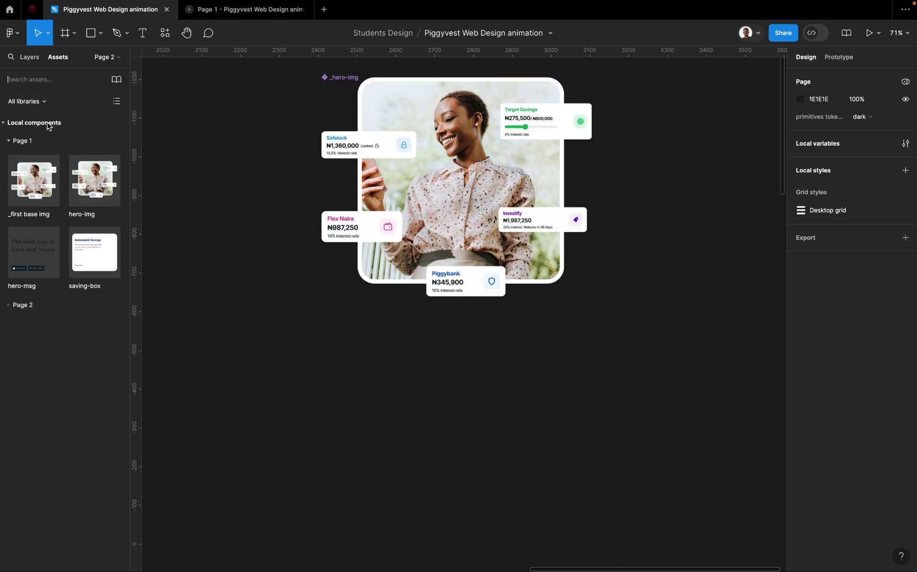
pyautogui.moveTo(88, 199); pyautogui.dragTo(521, 466)
pyautogui.scroll(-5, 521, 466)
pyautogui.scroll(-4, 526, 228)
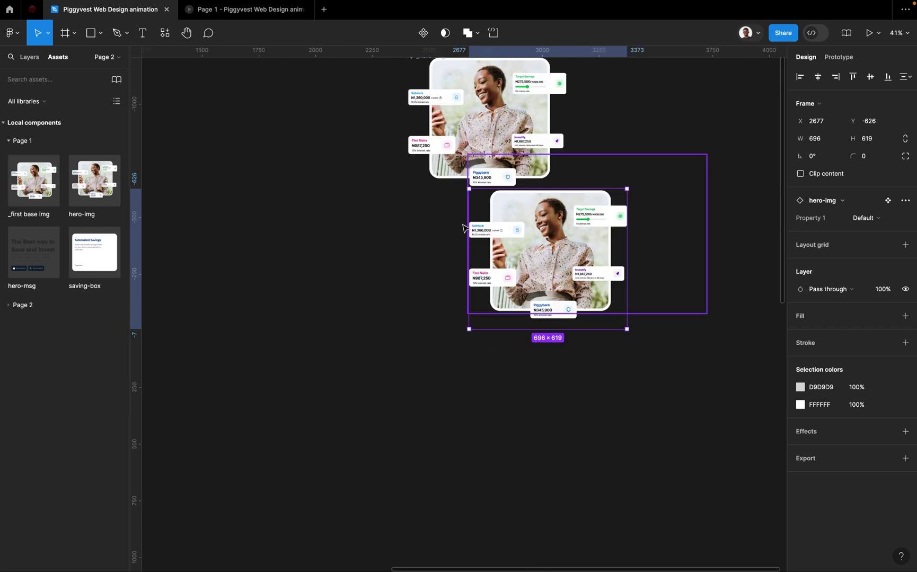
pyautogui.click(30, 57)
pyautogui.moveTo(556, 250); pyautogui.dragTo(497, 304)
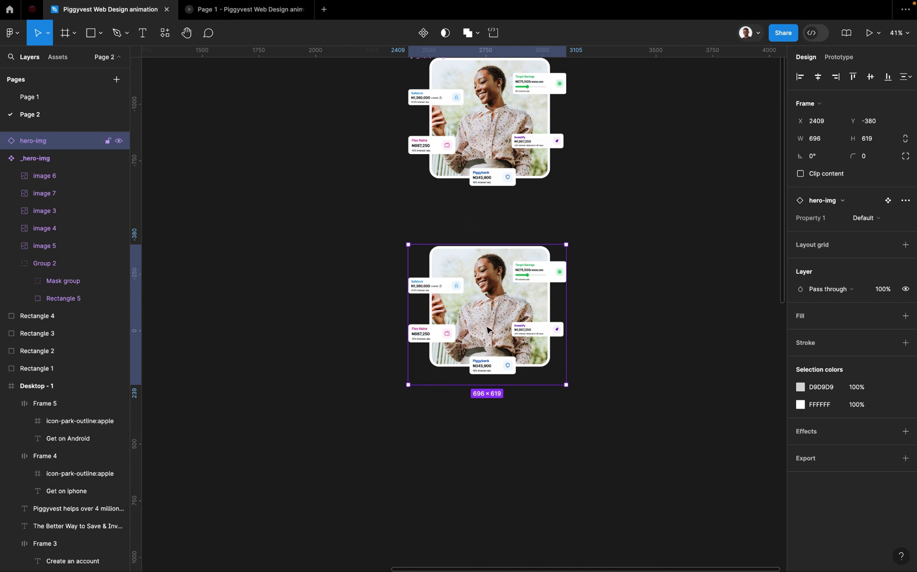
pyautogui.click(424, 34)
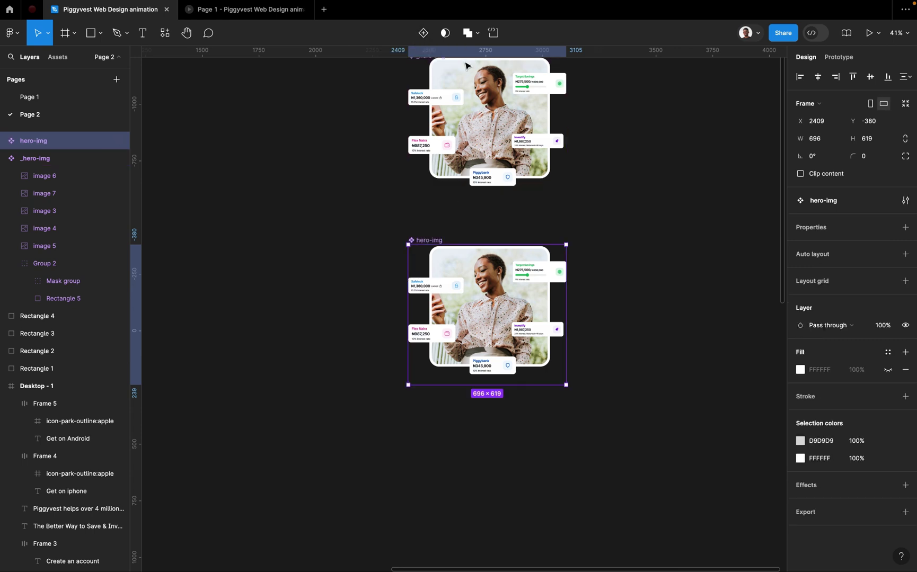
# Step: Add a second variant to the new hero-img component, and delete that variant
pyautogui.click(429, 36)
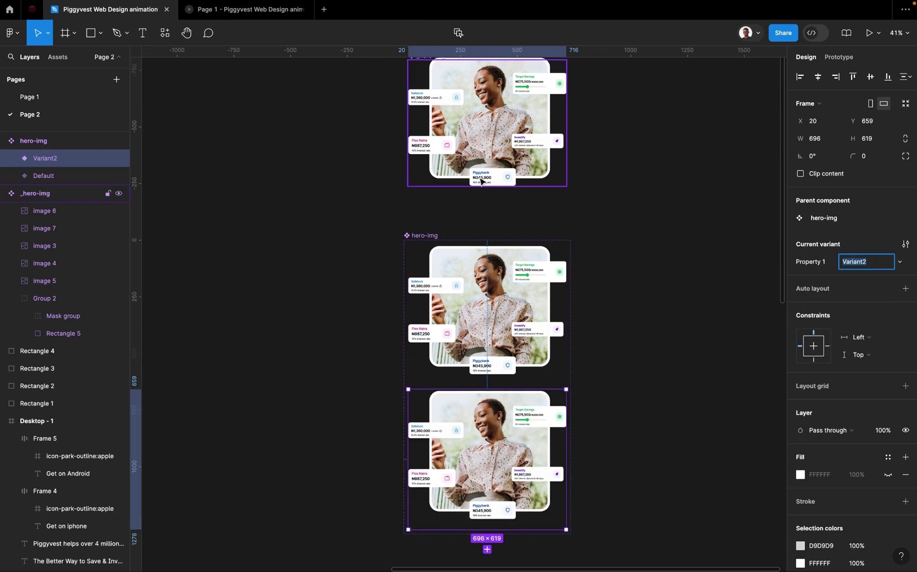
pyautogui.scroll(-2, 604, 366)
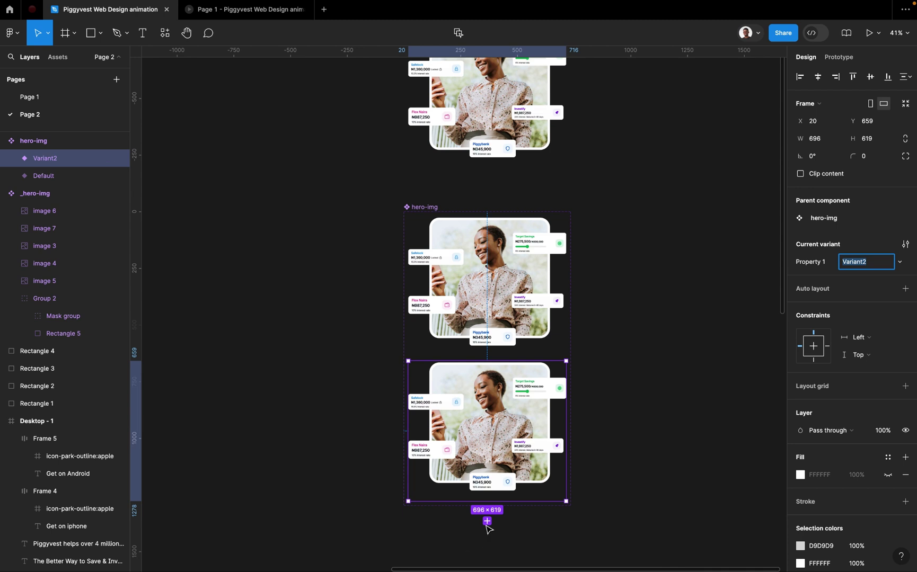
pyautogui.click(488, 310)
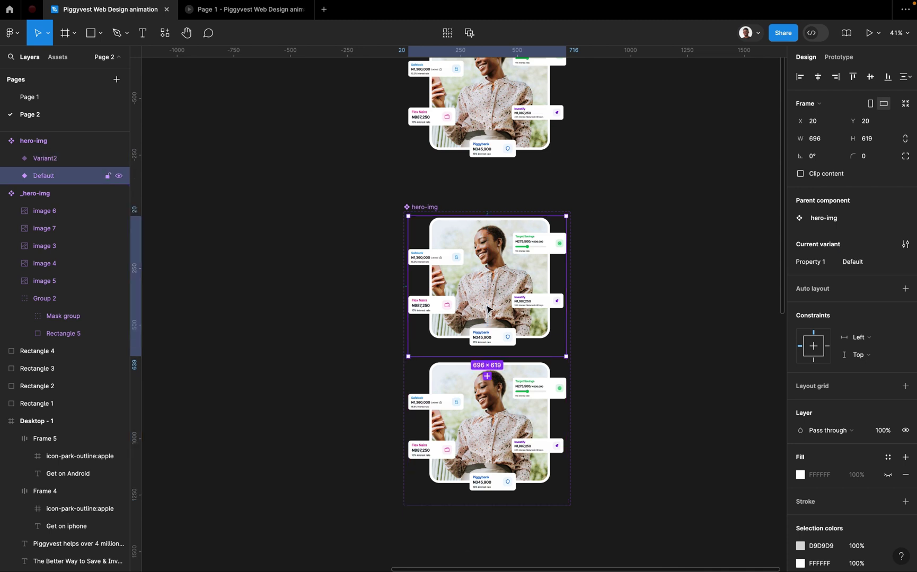
pyautogui.click(485, 420)
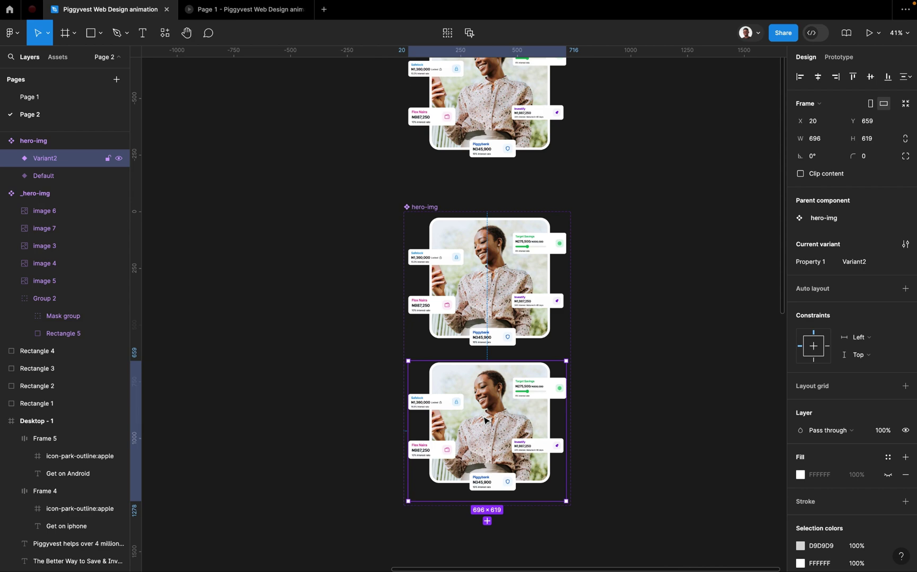
pyautogui.press('Delete')
# Step: Select the nested hero-img instance in the Default variant, and switch to Chrome to compare it with the hero image on piggyvest.com
pyautogui.click(485, 318)
pyautogui.hotkey('shift', '2')
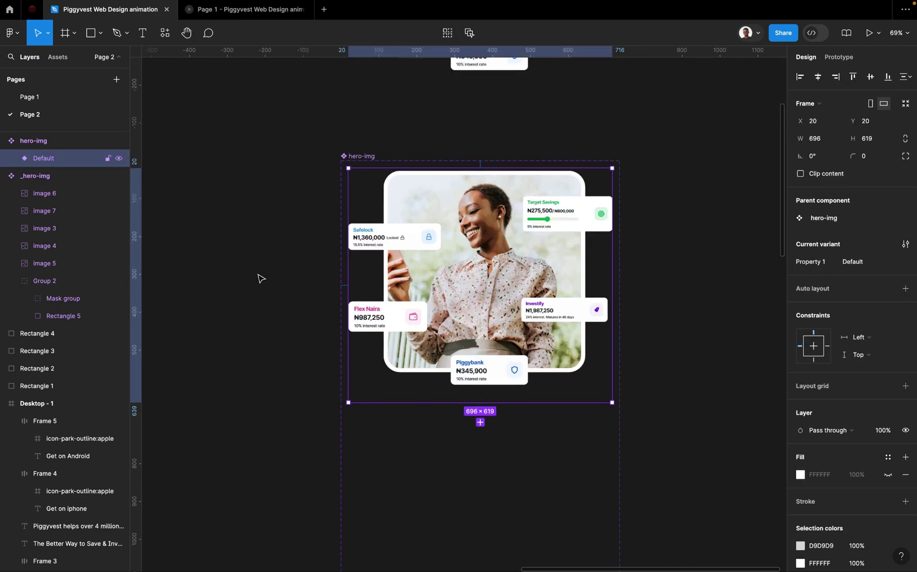
pyautogui.scroll(2, 501, 322)
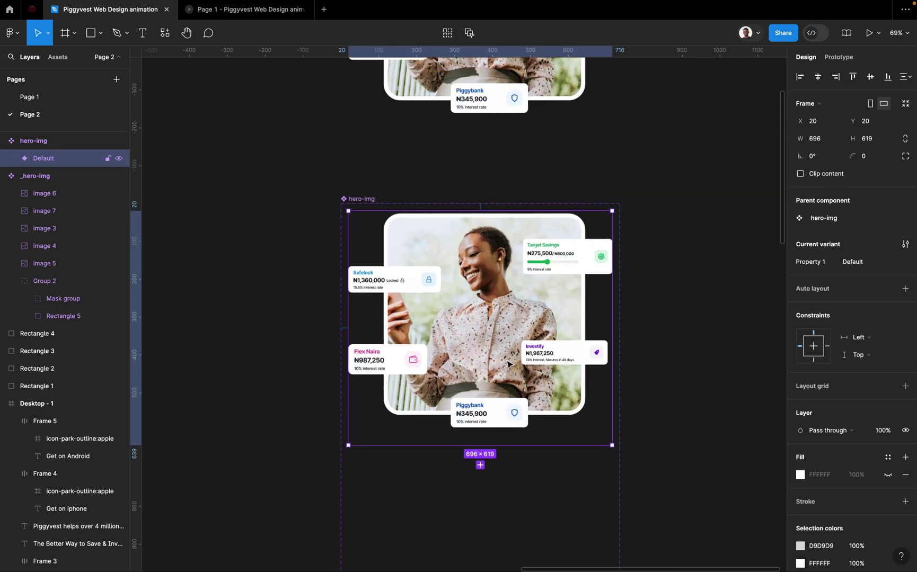
pyautogui.doubleClick(507, 364)
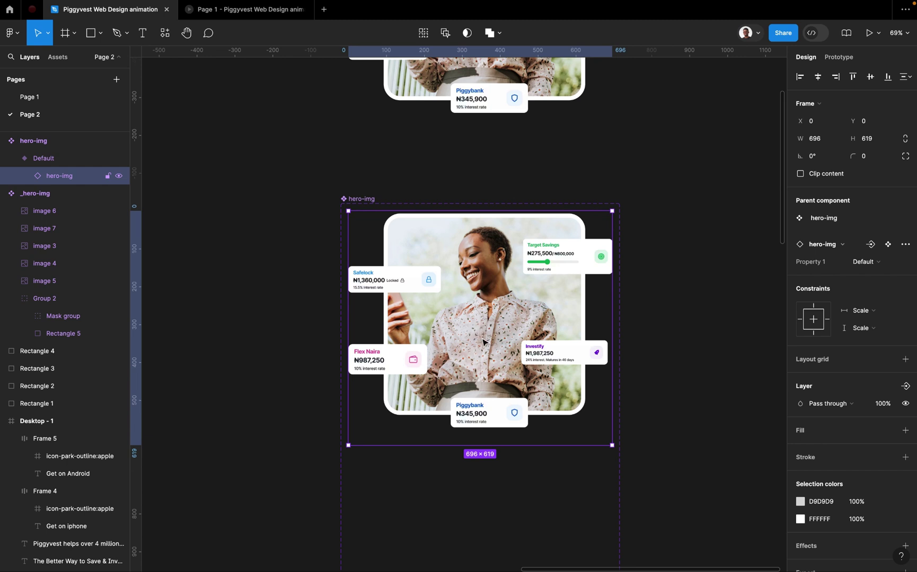
pyautogui.press('super+Tab')
pyautogui.moveTo(5, 3)
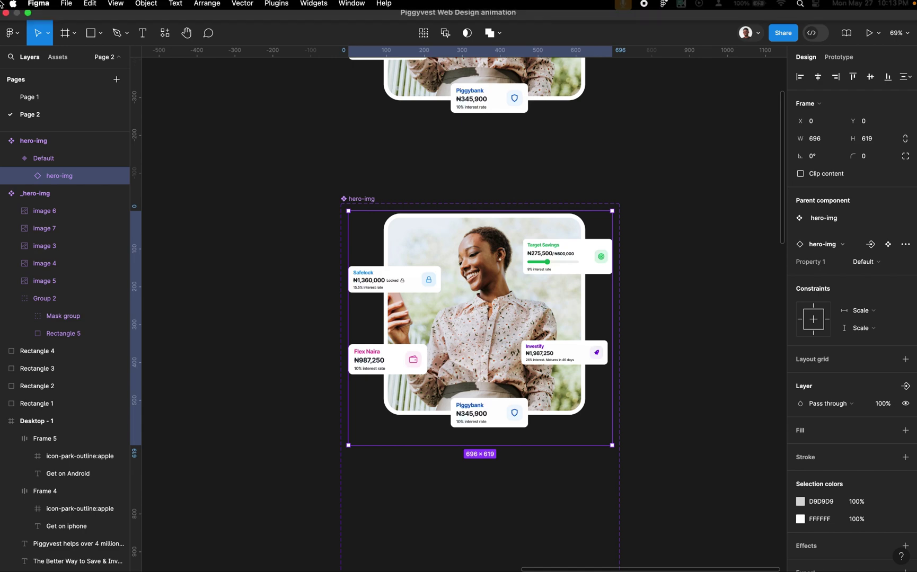
pyautogui.click(29, 21)
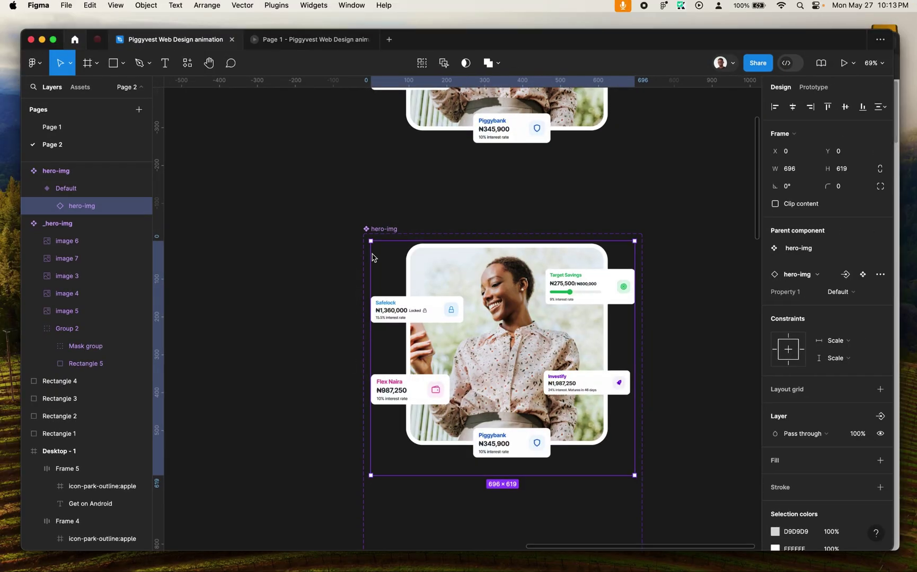
pyautogui.click(899, 285)
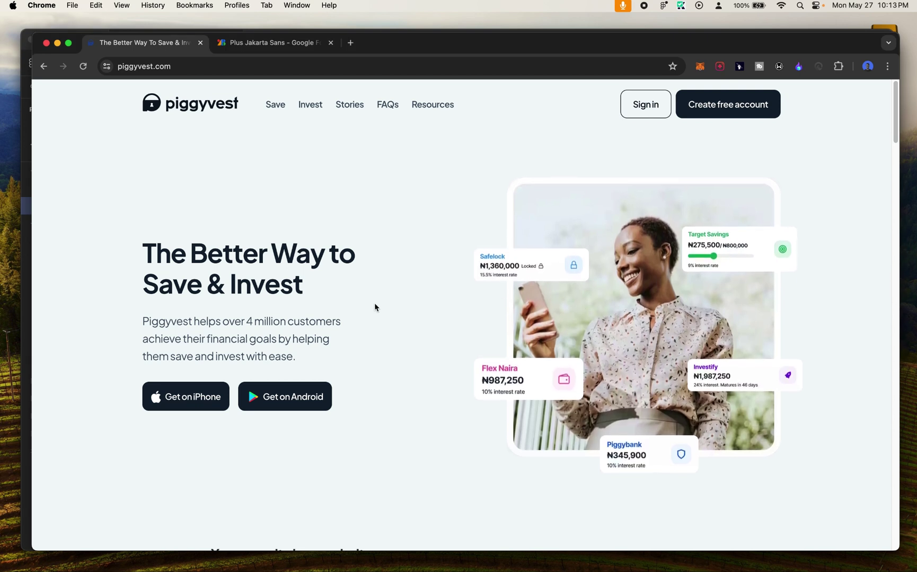
# Step: Switch to Figma and nudge the nested hero-img instance up and down within the Default variant, leaving it at Y -3
pyautogui.press('super+Tab')
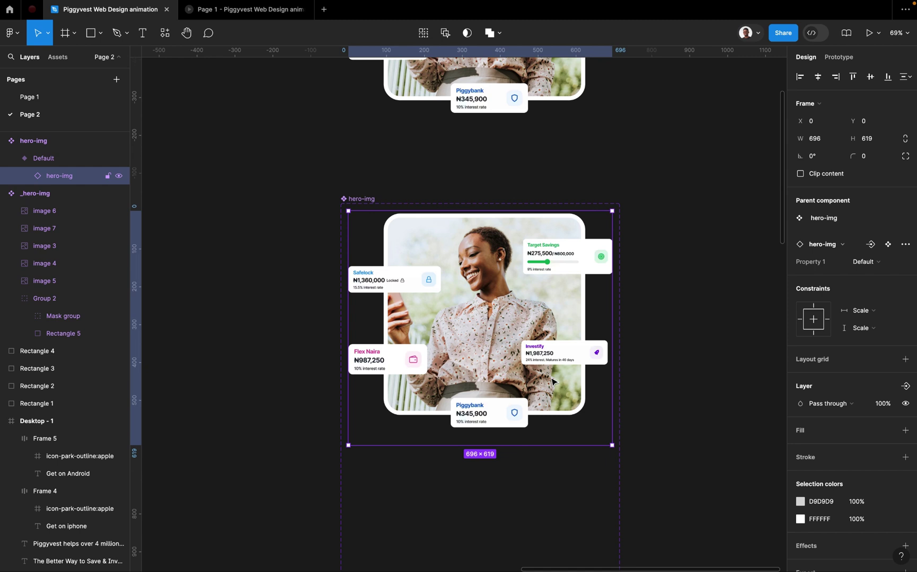
pyautogui.press('Up')
pyautogui.press('Up')
pyautogui.press('Up')
pyautogui.press('Up')
pyautogui.press('Up')
pyautogui.press('Up')
pyautogui.press('Up')
pyautogui.press('Up')
pyautogui.press('Up')
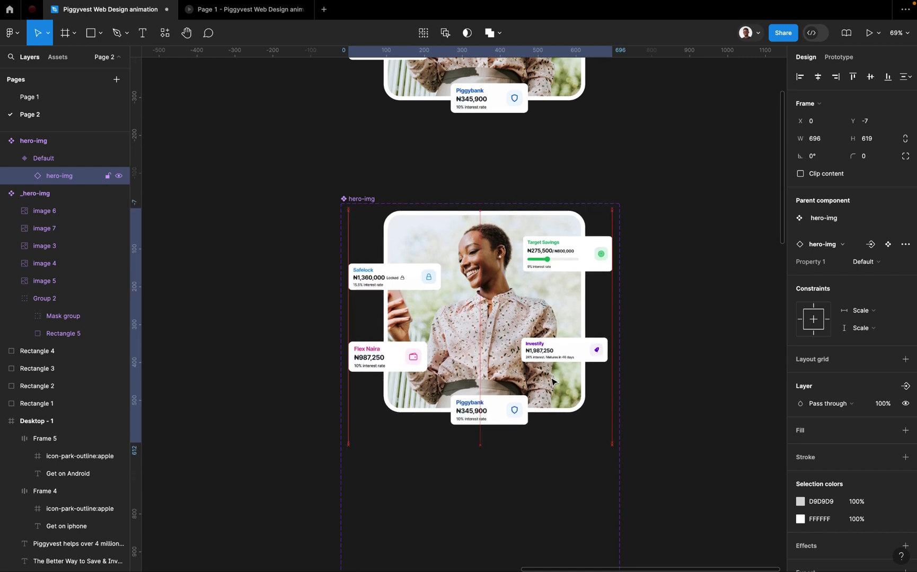
pyautogui.press('Down')
pyautogui.press('Down')
pyautogui.press('Down')
pyautogui.press('Down')
pyautogui.press('Down')
pyautogui.press('Down')
pyautogui.press('Down')
pyautogui.press('Down')
pyautogui.press('Down')
pyautogui.press('Down')
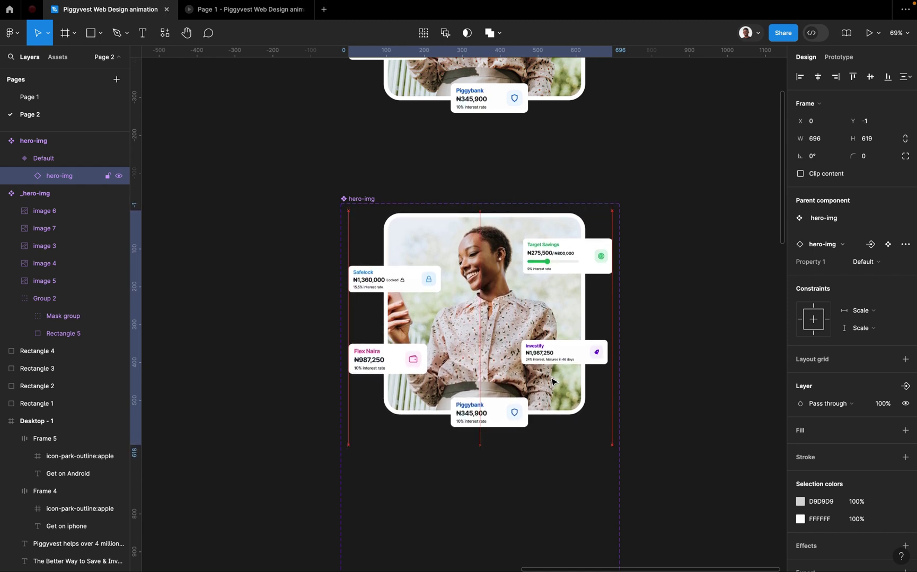
pyautogui.press('Up')
pyautogui.press('Up')
pyautogui.press('Up')
pyautogui.press('Up')
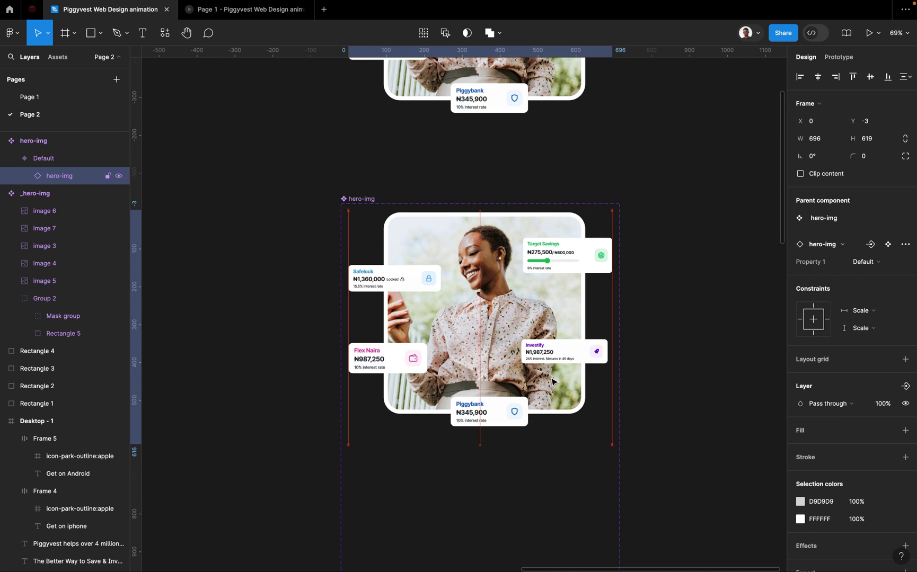
pyautogui.hscroll(2, 622, 503)
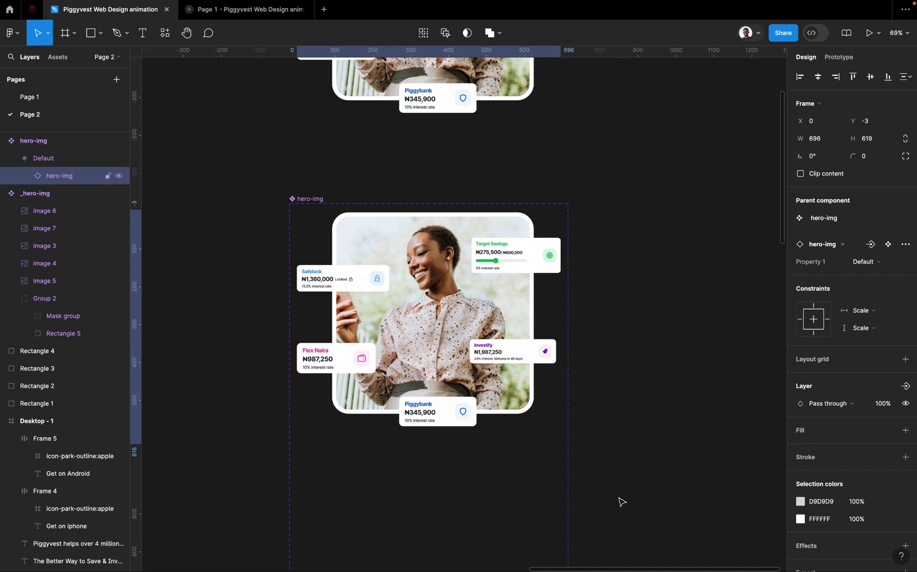
# Step: Make the FFFFFF fill of the hero-img Default variant visible
pyautogui.click(52, 163)
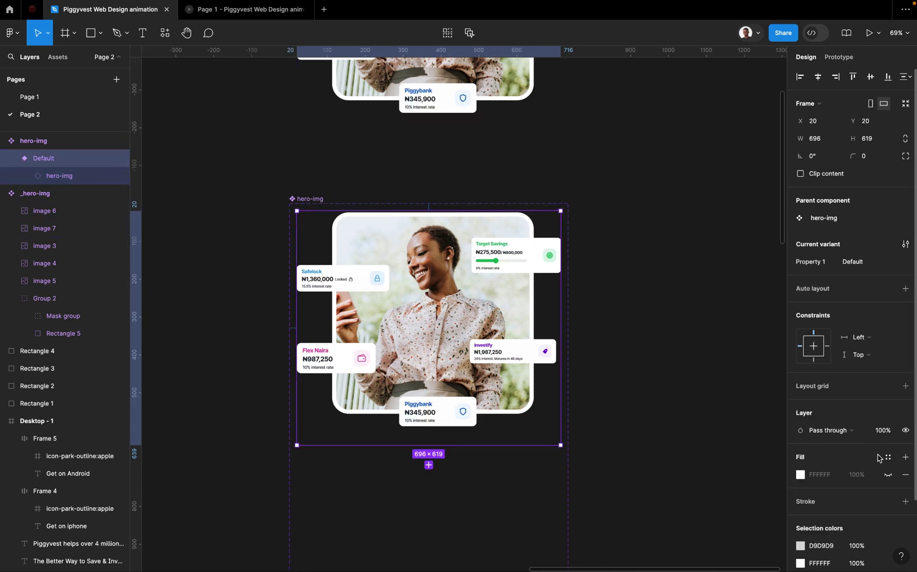
pyautogui.click(888, 474)
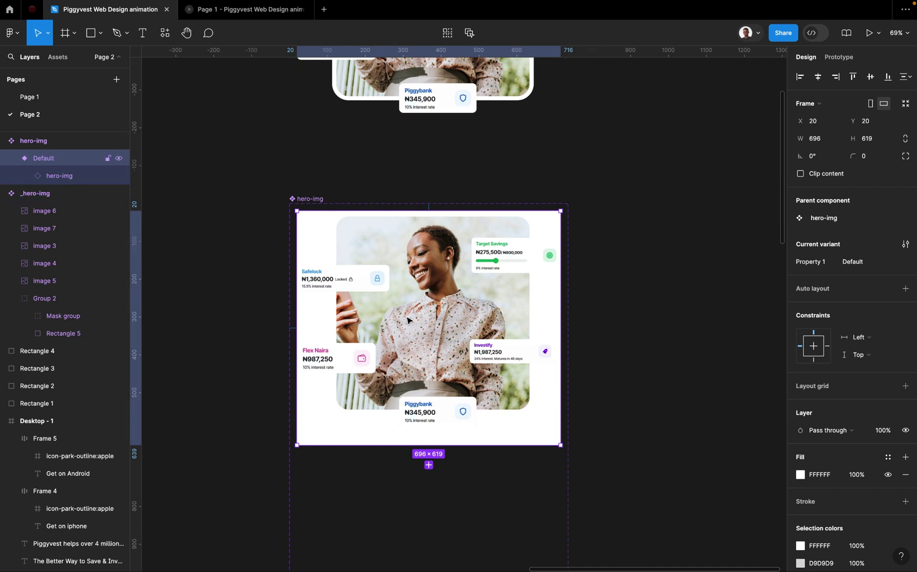
pyautogui.scroll(-1, 428, 324)
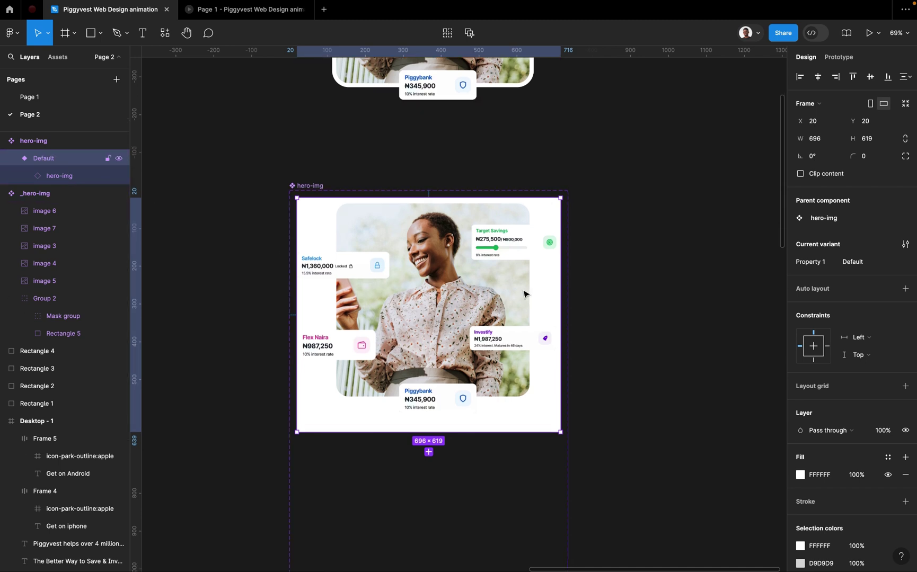
pyautogui.scroll(-2, 427, 273)
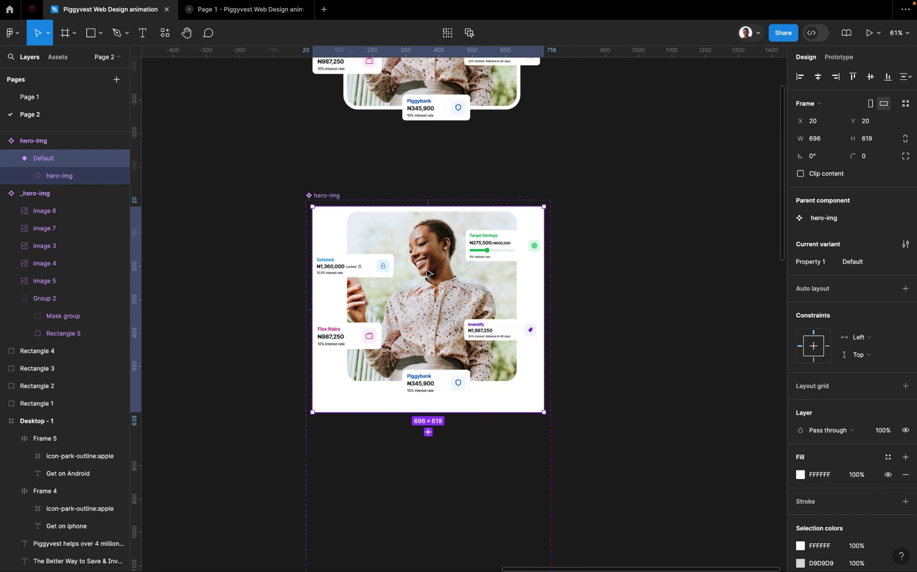
# Step: Add a second variant to the hero-img component and place it directly below Default at X 20, Y 659
pyautogui.scroll(-2, 418, 329)
pyautogui.click(428, 404)
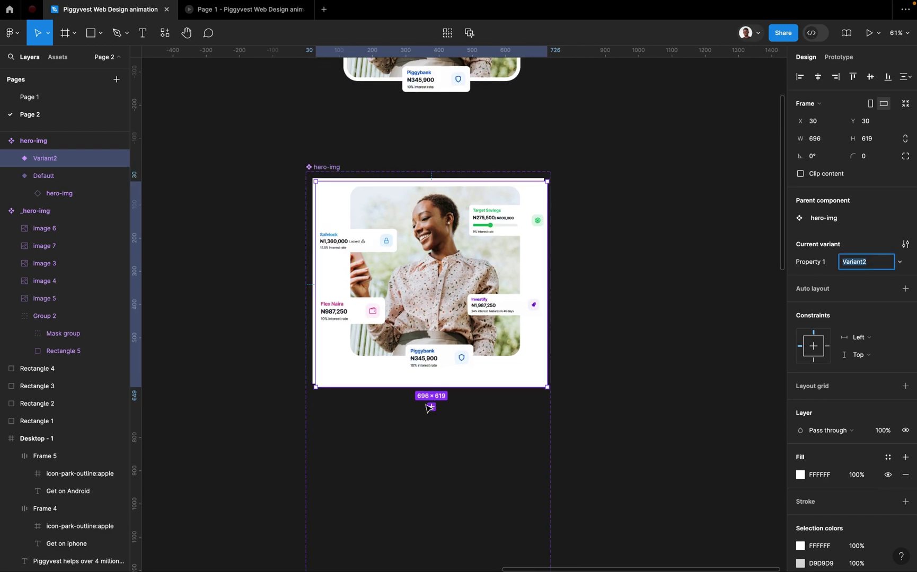
pyautogui.moveTo(429, 405); pyautogui.dragTo(432, 451)
pyautogui.scroll(-10, 432, 368)
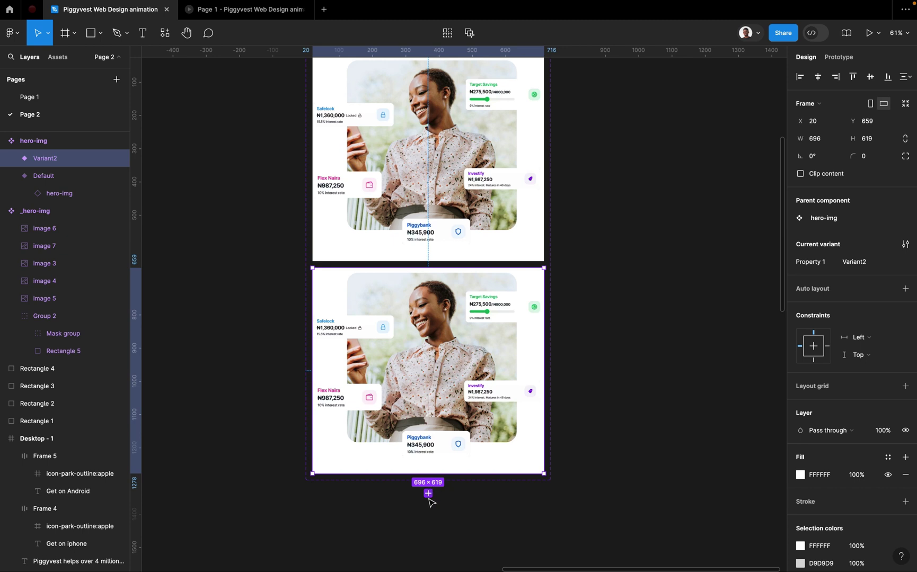
# Step: Add a third variant to the hero-img component and move the nested hero-img instance in Variant2 down to Y 15
pyautogui.click(428, 495)
pyautogui.doubleClick(417, 321)
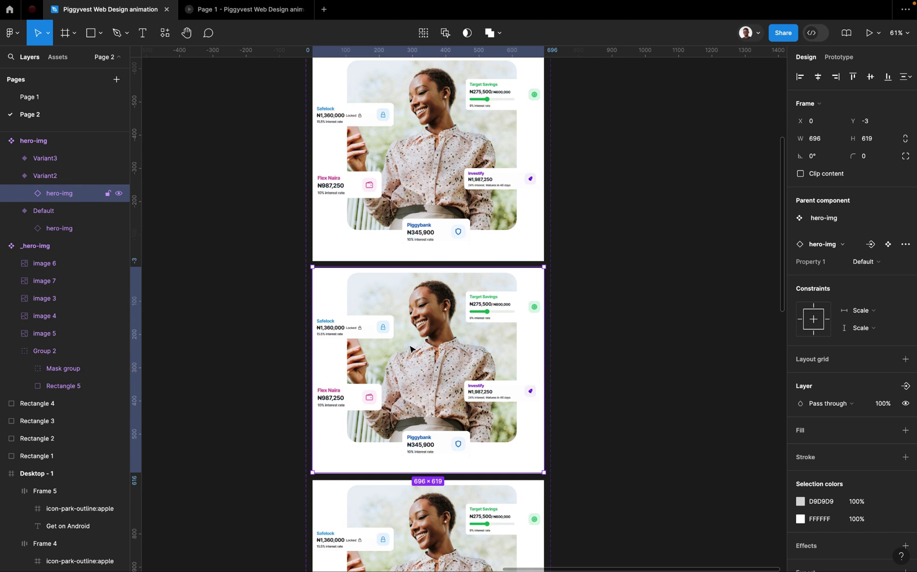
pyautogui.press('Down')
pyautogui.press('Down')
pyautogui.press('Down')
pyautogui.press('Down')
pyautogui.press('Down')
pyautogui.press('Down')
pyautogui.press('Down')
pyautogui.press('Down')
pyautogui.press('Down')
pyautogui.press('Down')
pyautogui.press('Down')
pyautogui.press('Down')
pyautogui.press('Down')
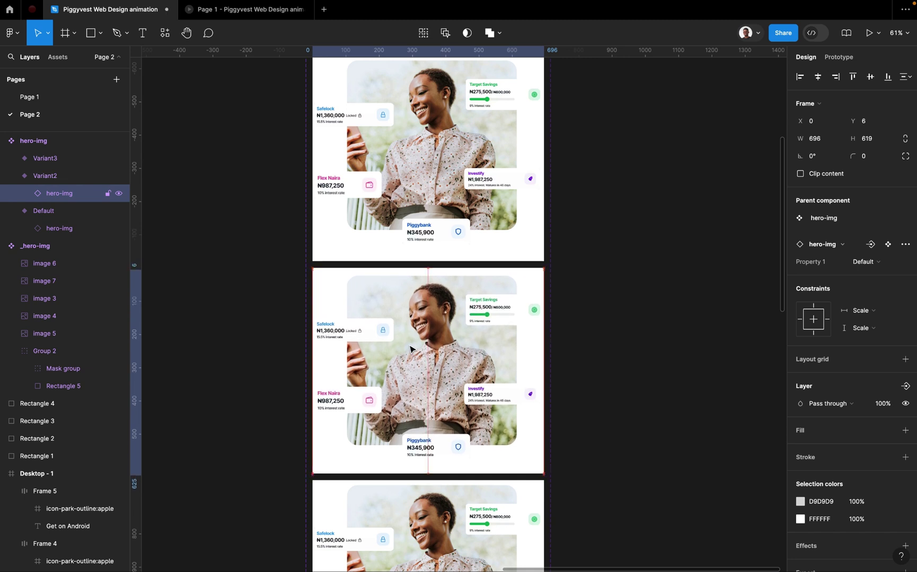
pyautogui.press('Down')
pyautogui.press('Down')
pyautogui.press('Down')
pyautogui.press('Down')
pyautogui.press('Down')
pyautogui.press('Down')
pyautogui.press('Down')
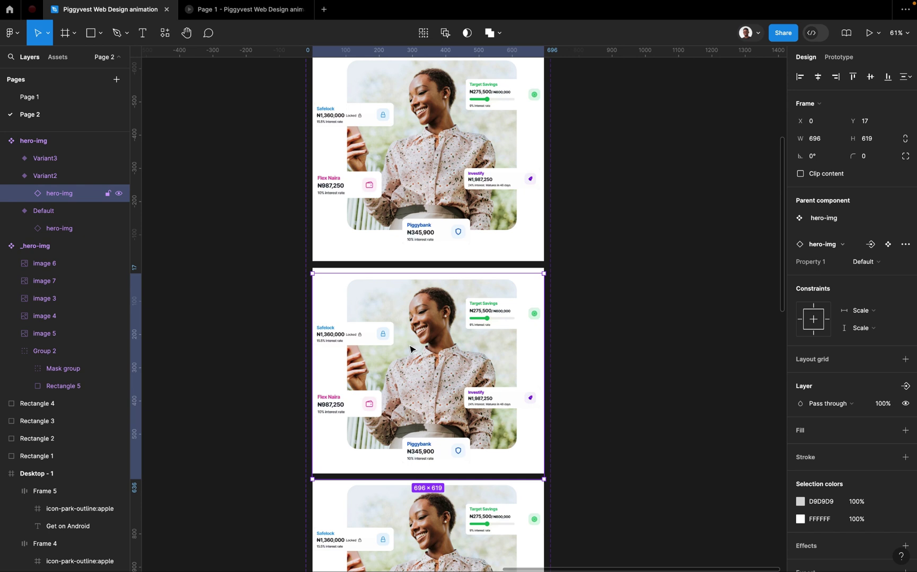
pyautogui.press('Down')
pyautogui.press('Down')
pyautogui.press('Down')
pyautogui.press('Down')
pyautogui.press('Down')
pyautogui.press('Up')
pyautogui.press('Up')
pyautogui.press('Up')
pyautogui.press('Down')
pyautogui.press('Down')
pyautogui.press('Down')
pyautogui.press('Down')
pyautogui.press('Down')
pyautogui.press('Down')
pyautogui.press('Down')
pyautogui.press('Down')
pyautogui.press('Up')
pyautogui.press('Up')
pyautogui.press('Up')
pyautogui.press('Up')
pyautogui.press('Up')
pyautogui.press('Up')
pyautogui.press('Up')
pyautogui.press('Up')
pyautogui.press('Up')
pyautogui.press('Up')
pyautogui.press('Up')
pyautogui.press('Up')
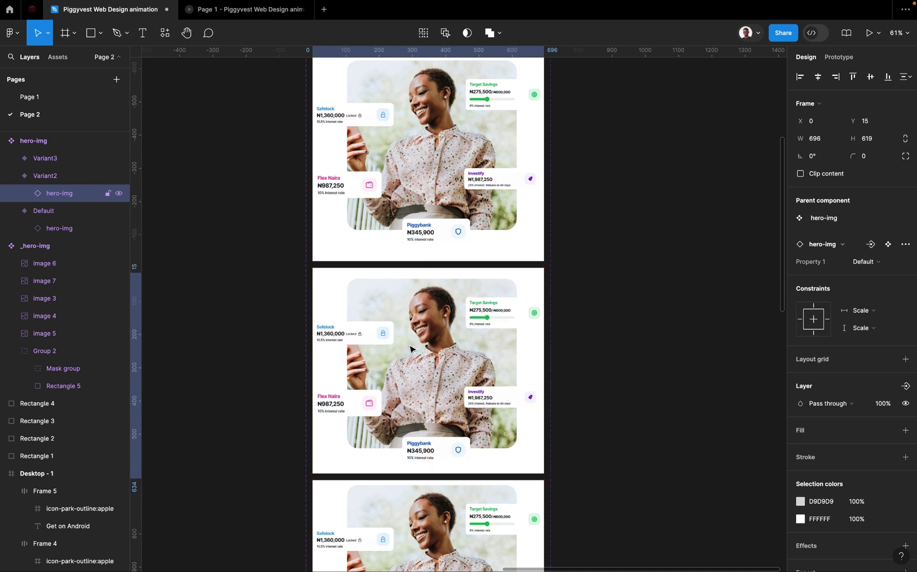
# Step: Move the nested hero-img instance inside Variant3 down to Y 22
pyautogui.scroll(-5, 424, 366)
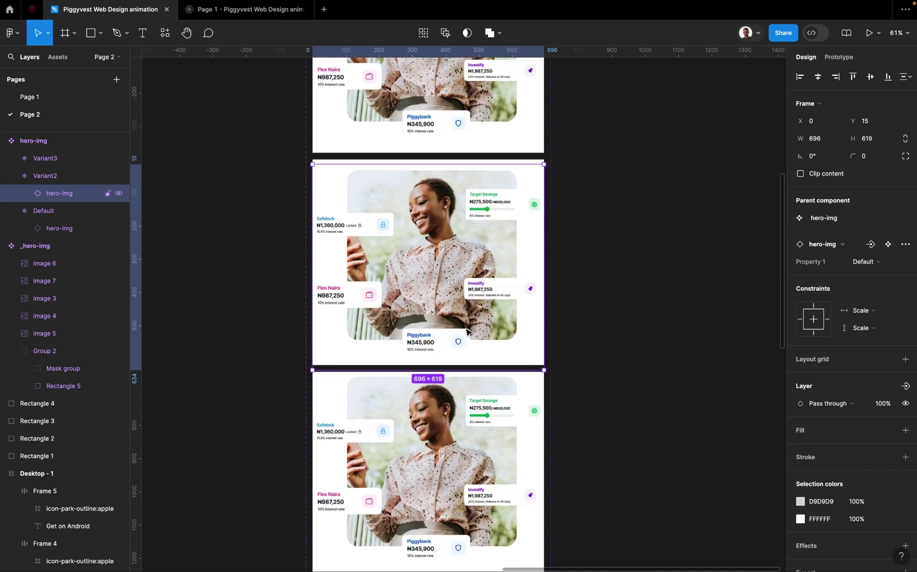
pyautogui.click(439, 407)
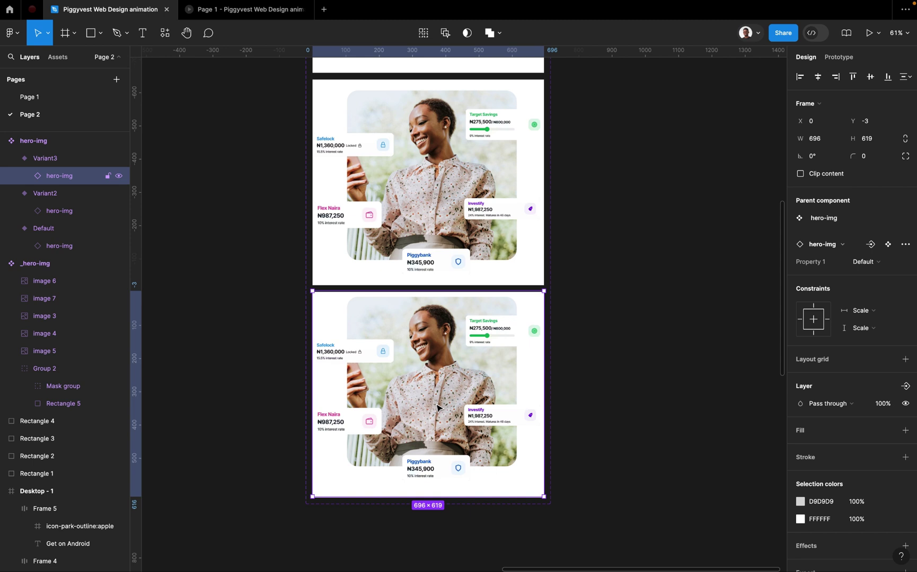
pyautogui.press('Down')
pyautogui.press('Down')
pyautogui.press('Down')
pyautogui.press('Down')
pyautogui.press('Down')
pyautogui.press('Down')
pyautogui.press('Down')
pyautogui.press('Down')
pyautogui.press('Down')
pyautogui.press('Down')
pyautogui.press('Down')
pyautogui.press('Down')
pyautogui.press('Down')
pyautogui.press('Down')
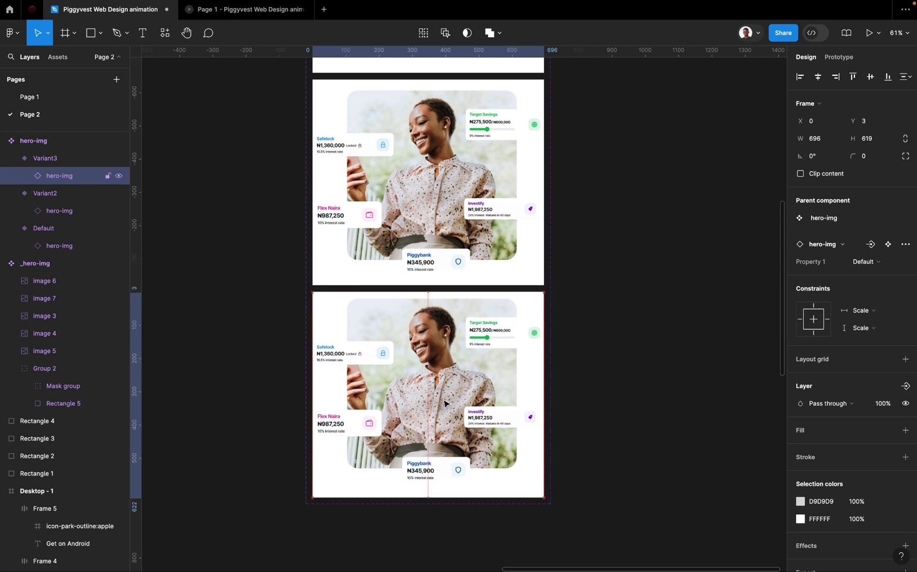
pyautogui.hotkey('shift', 'Down')
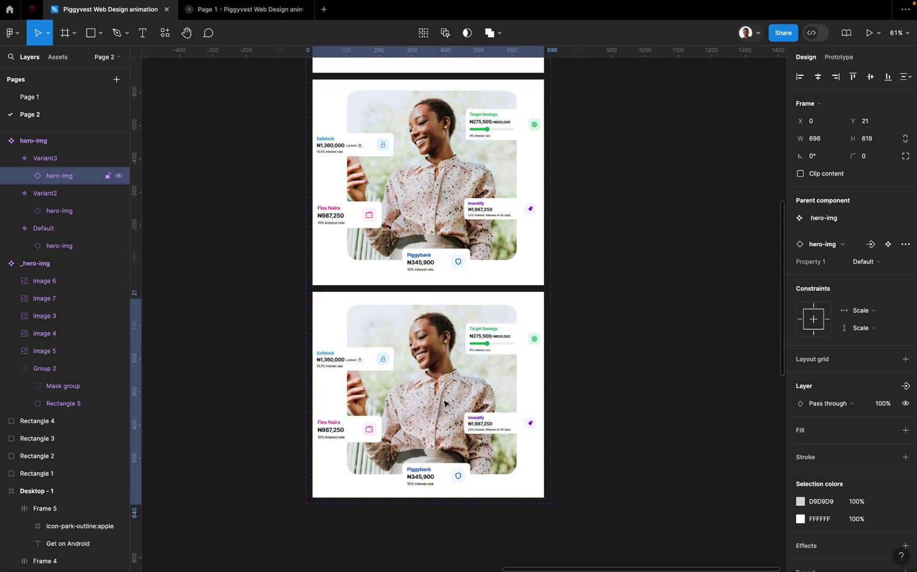
# Step: Hide the FFFFFF fill on the Default, Variant2 and Variant3 variants together
pyautogui.scroll(-5, 514, 323)
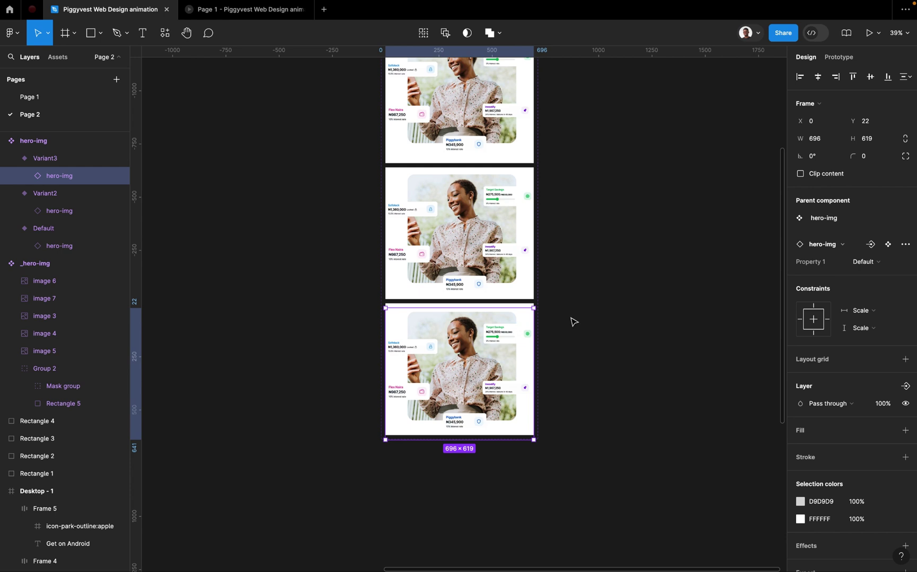
pyautogui.click(611, 312)
pyautogui.click(522, 328)
pyautogui.keyDown('shift'); pyautogui.click(488, 234); pyautogui.keyUp('shift')
pyautogui.keyDown('shift'); pyautogui.click(454, 125); pyautogui.keyUp('shift')
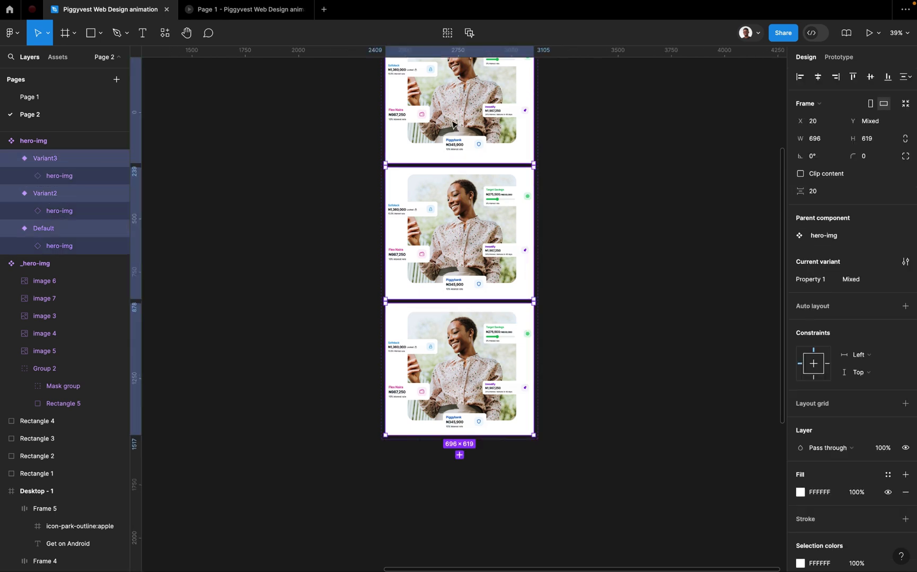
pyautogui.click(887, 493)
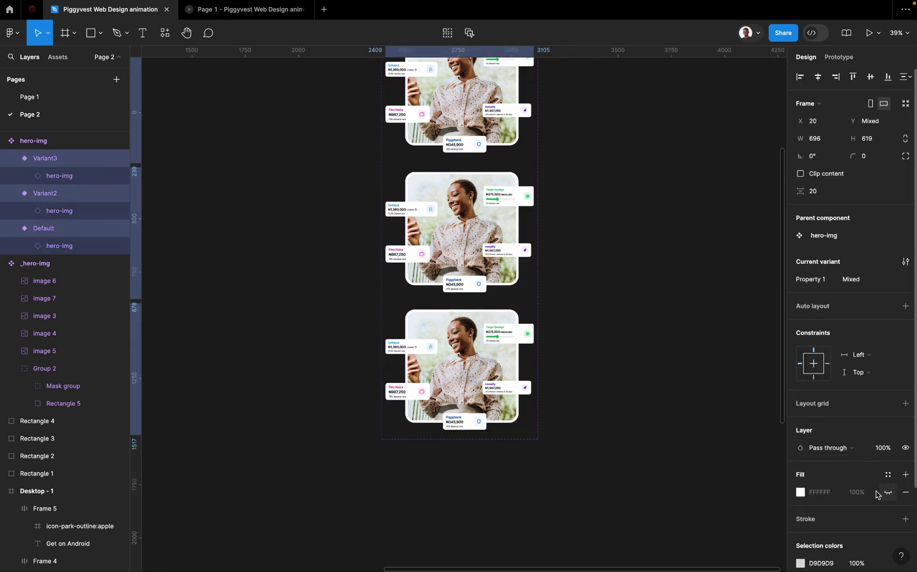
pyautogui.click(573, 361)
pyautogui.scroll(5, 570, 344)
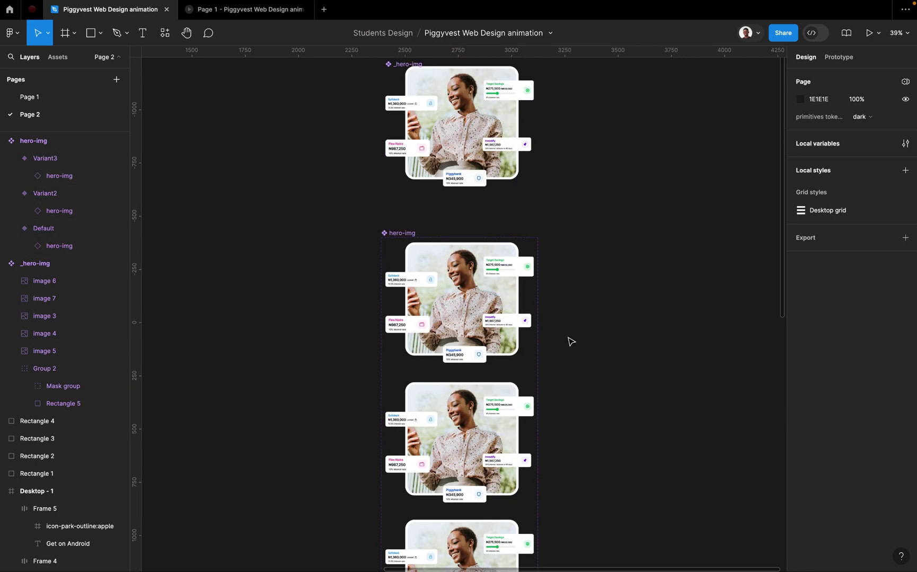
pyautogui.click(411, 234)
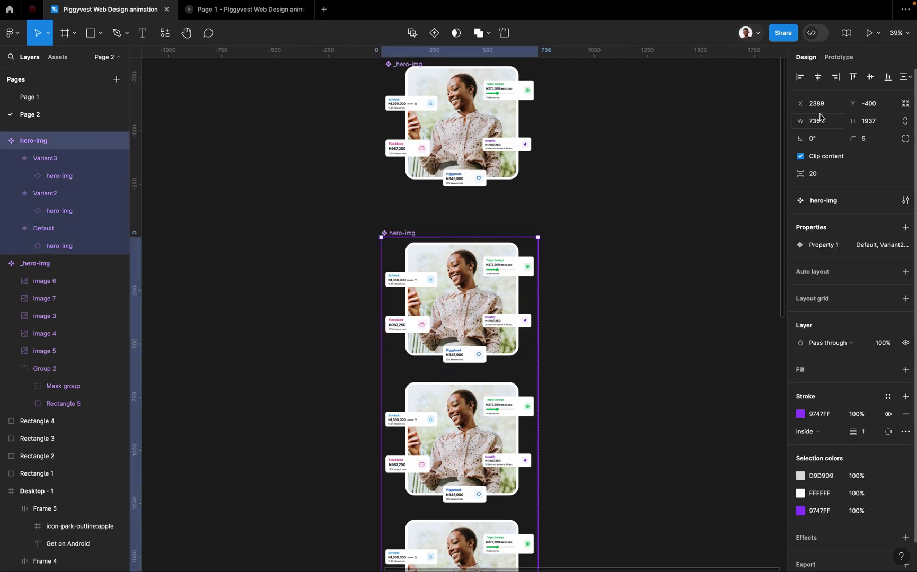
pyautogui.click(835, 59)
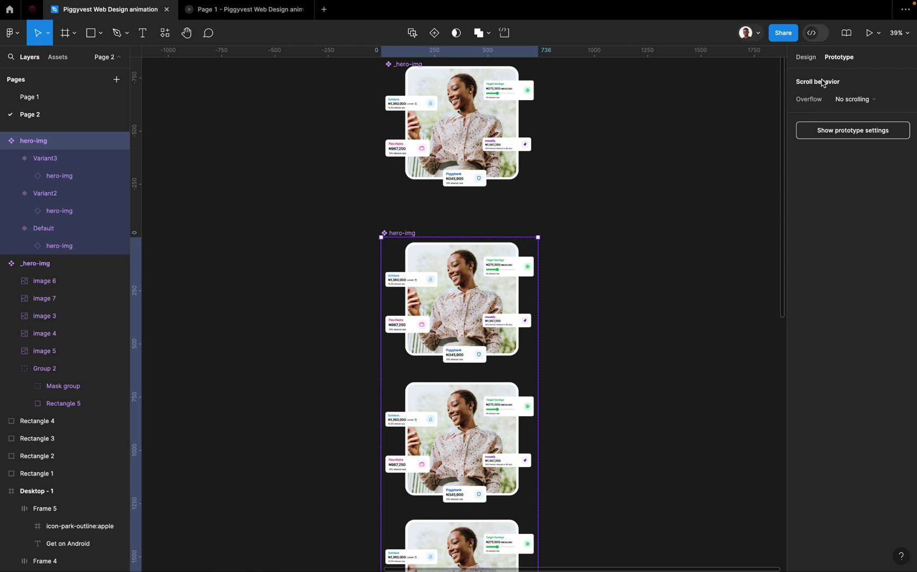
pyautogui.click(441, 342)
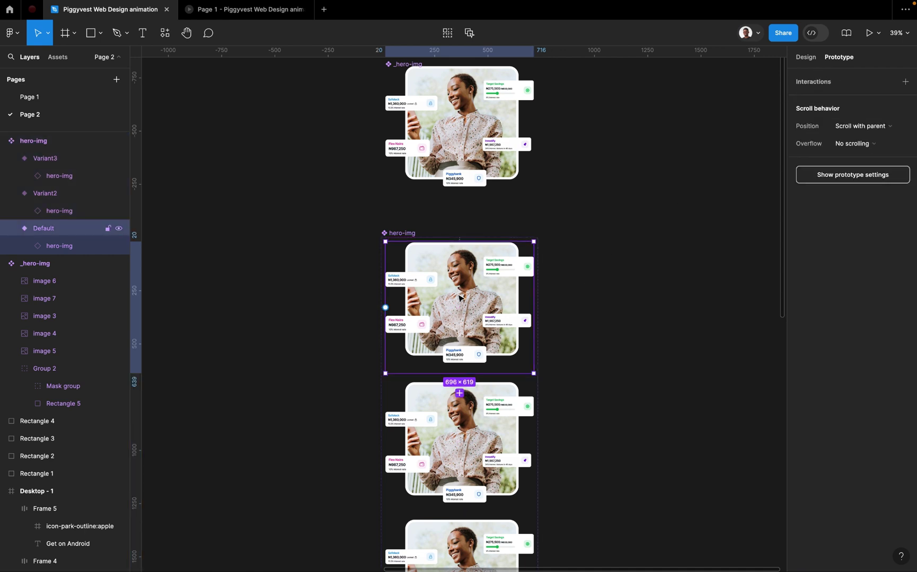
pyautogui.scroll(-4, 459, 298)
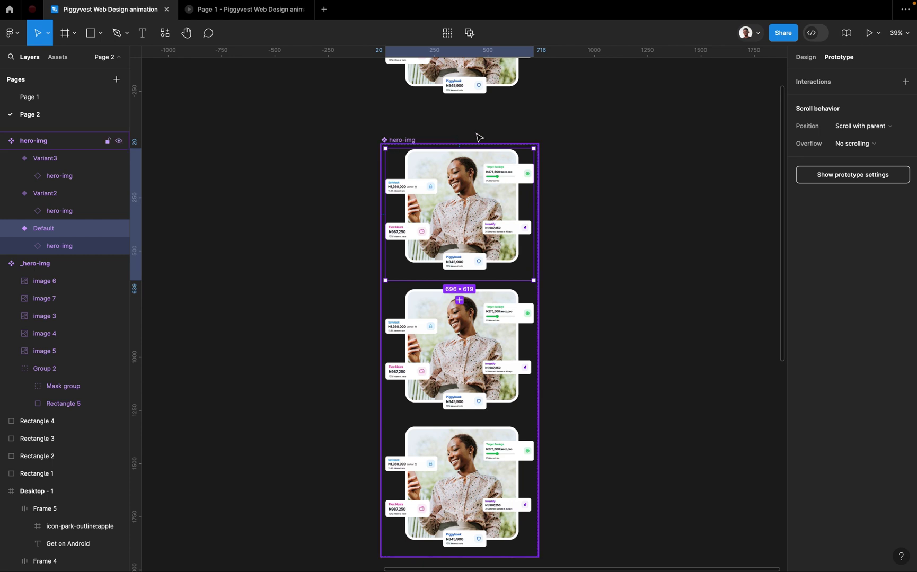
# Step: Space the hero-img component set's variants 156 apart vertically with a temporary auto layout, removing the auto layout once spaced
pyautogui.click(805, 57)
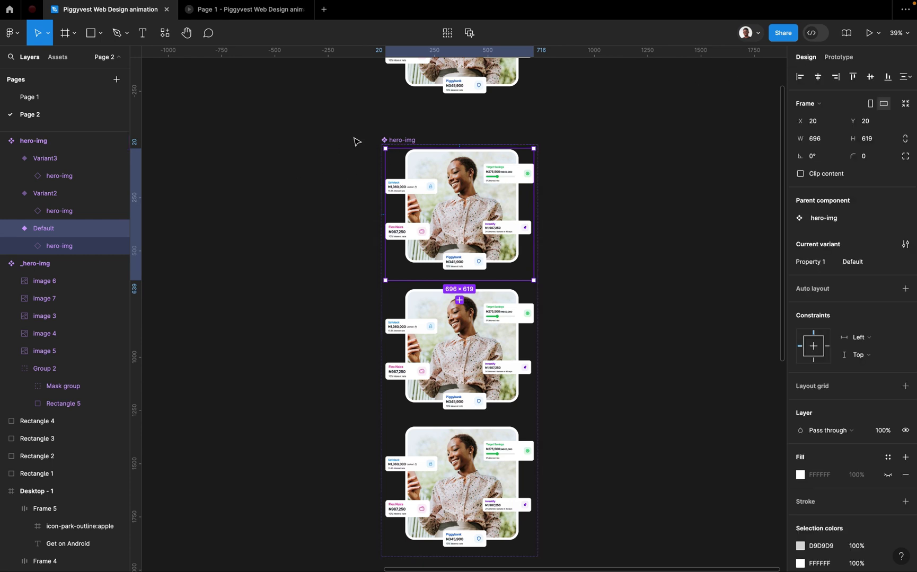
pyautogui.click(392, 139)
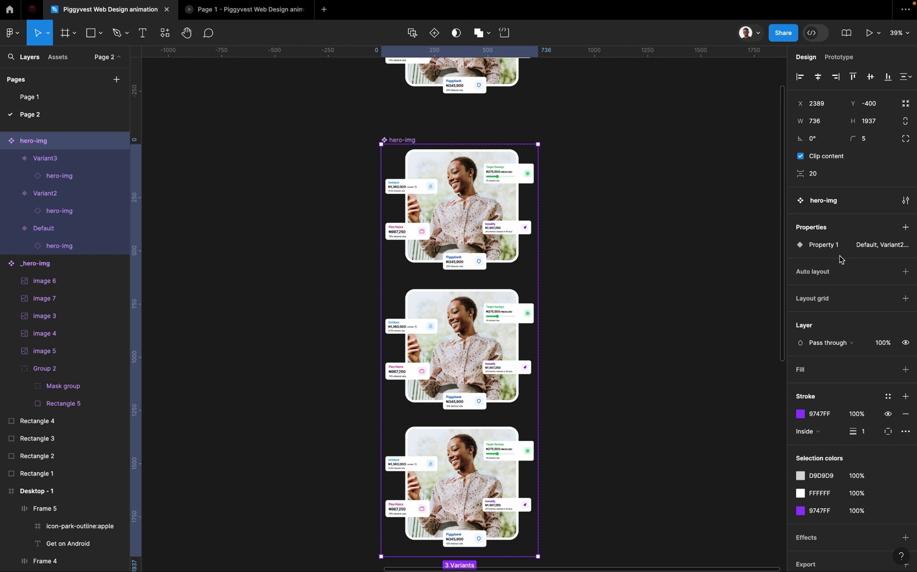
pyautogui.click(905, 272)
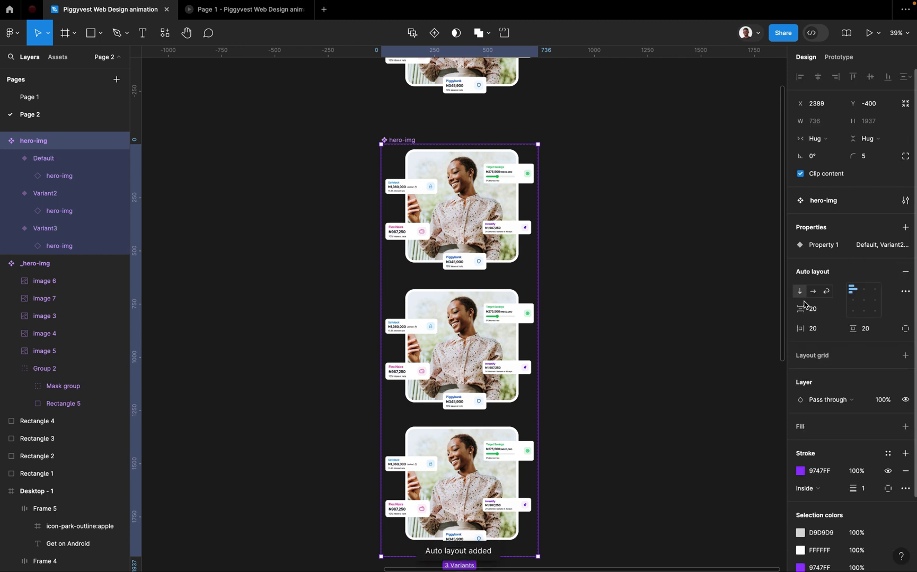
pyautogui.moveTo(796, 310); pyautogui.dragTo(794, 309)
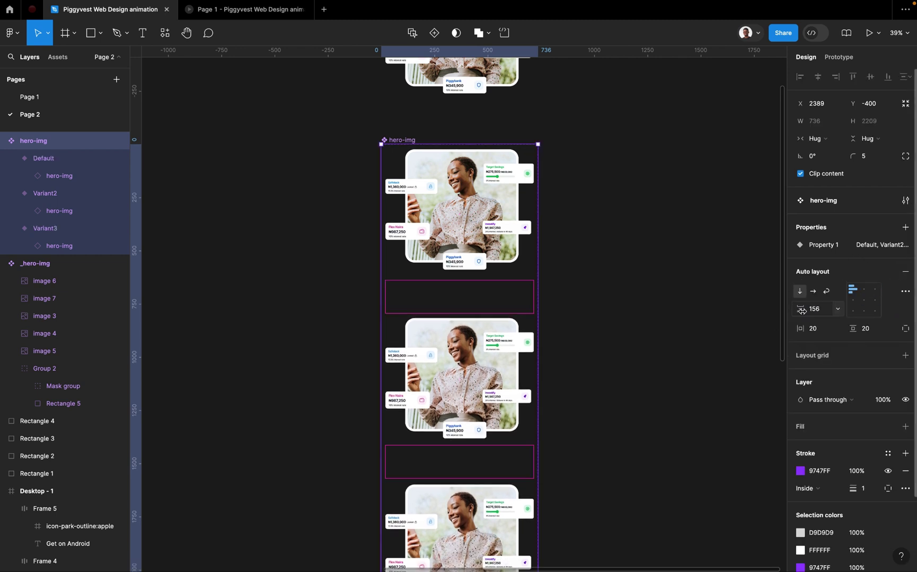
pyautogui.click(905, 275)
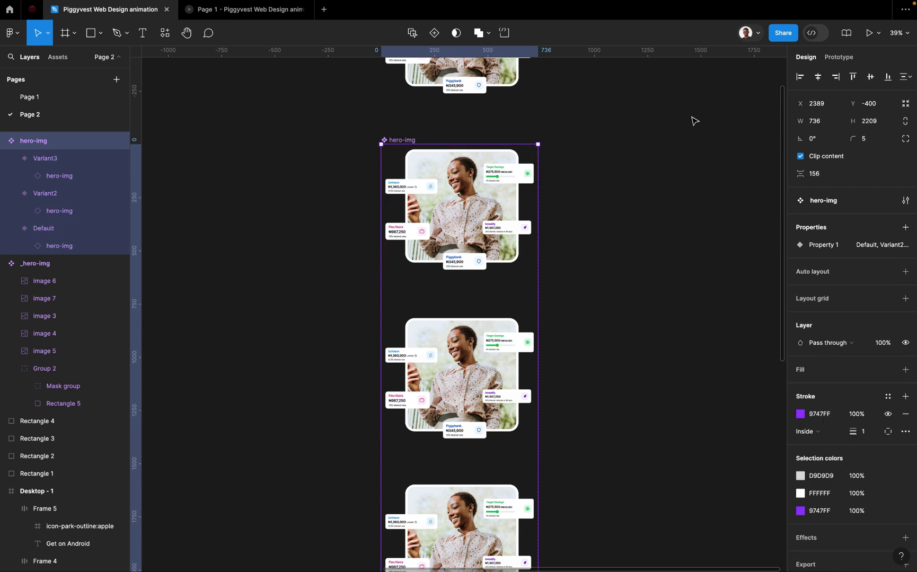
# Step: Connect the Default variant to Variant2 with a Change to interaction triggered After delay at 800ms
pyautogui.click(839, 56)
pyautogui.click(430, 234)
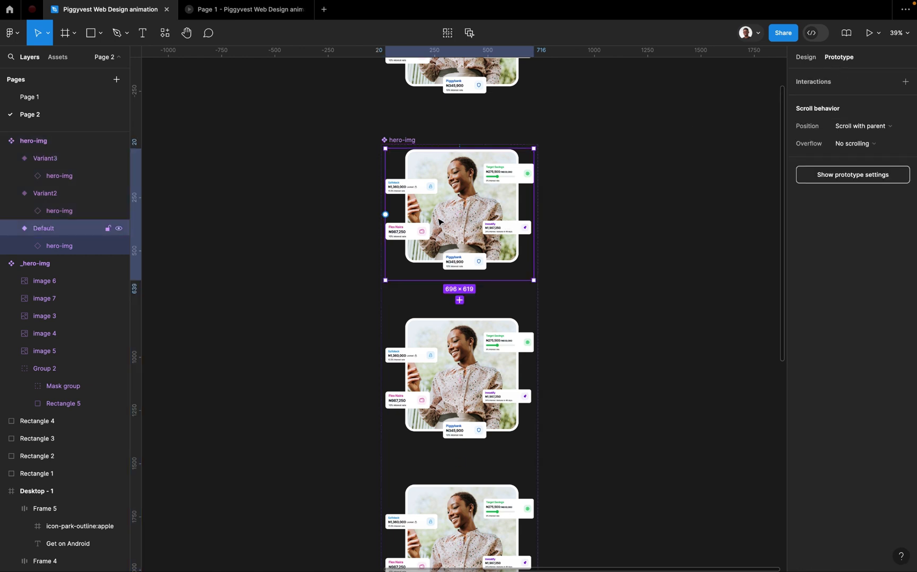
pyautogui.scroll(-3, 431, 233)
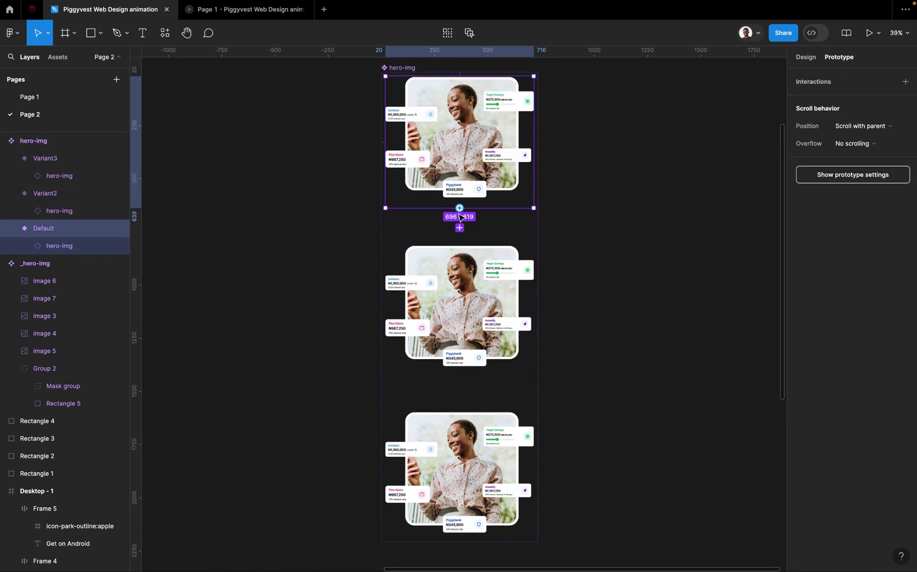
pyautogui.moveTo(459, 208); pyautogui.dragTo(481, 291)
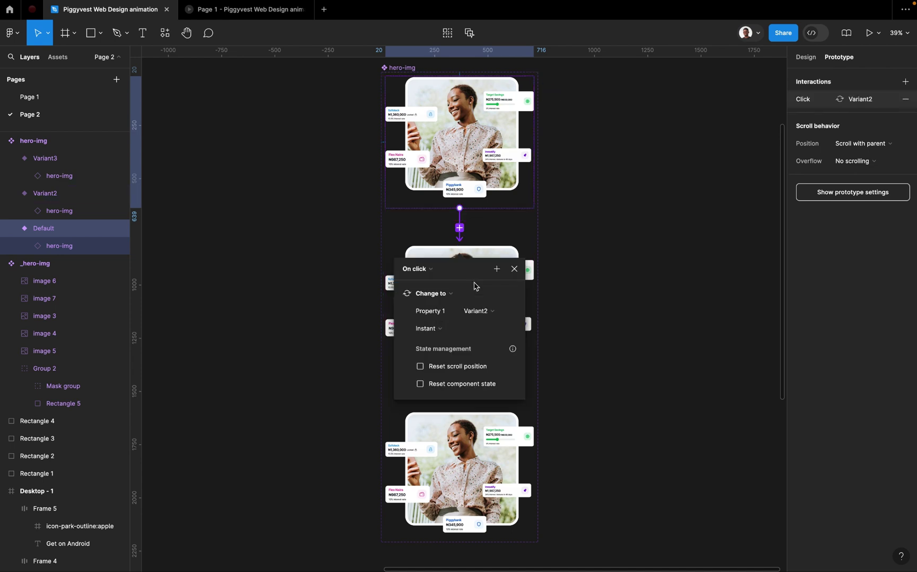
pyautogui.click(418, 269)
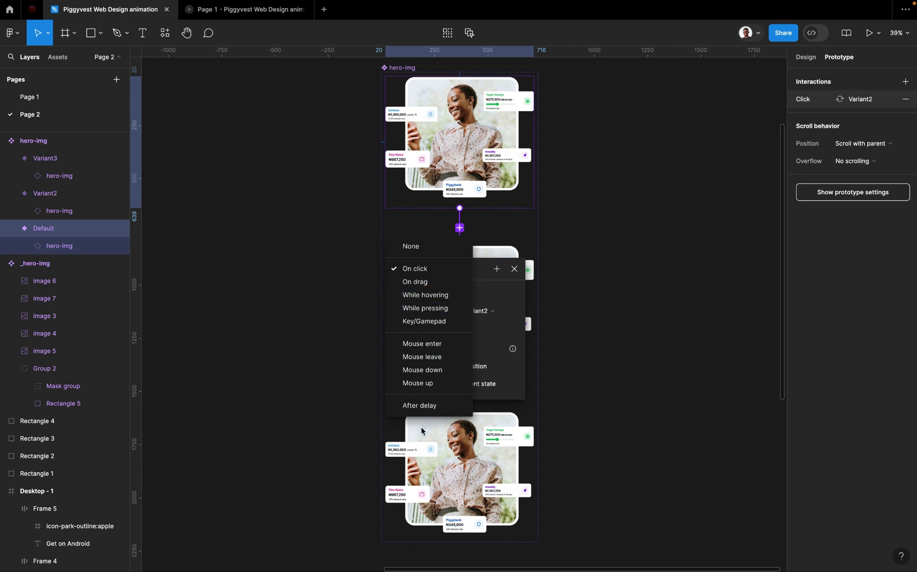
pyautogui.click(431, 406)
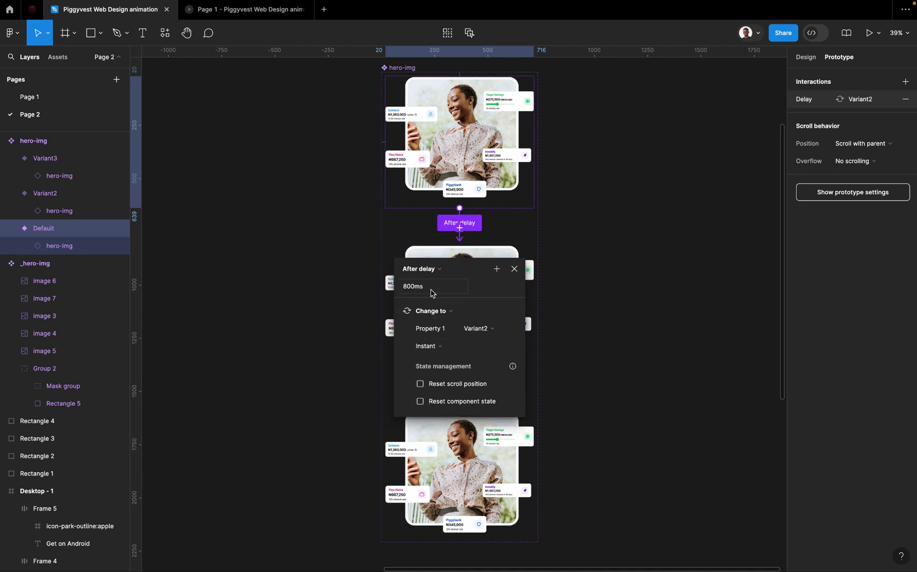
pyautogui.click(449, 314)
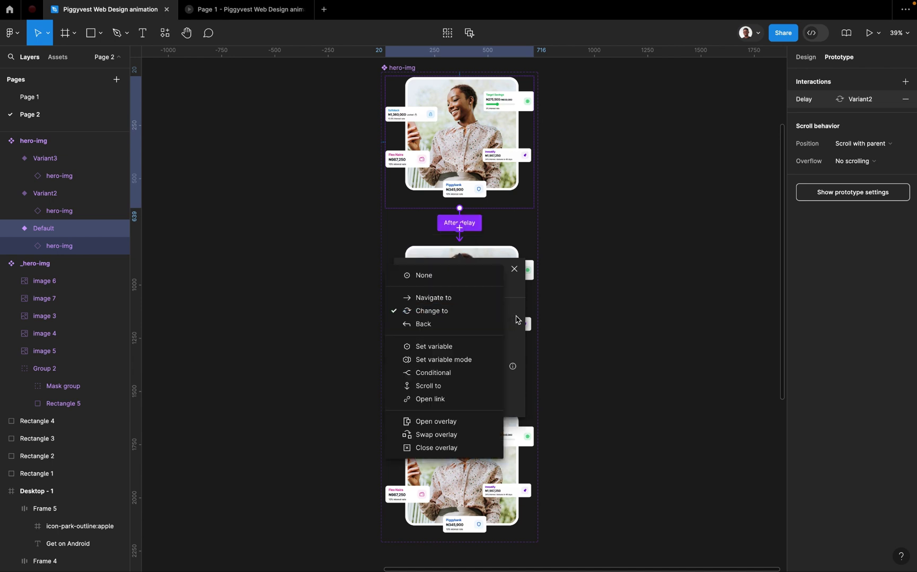
pyautogui.click(450, 315)
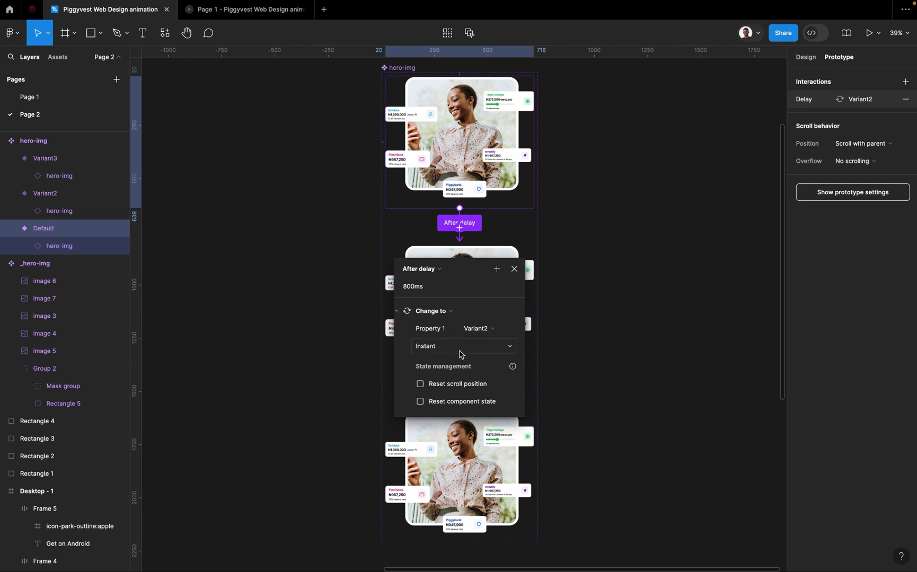
# Step: Set the Default-to-Variant2 transition to Smart animate, Ease out, with a duration of 100ms
pyautogui.click(435, 345)
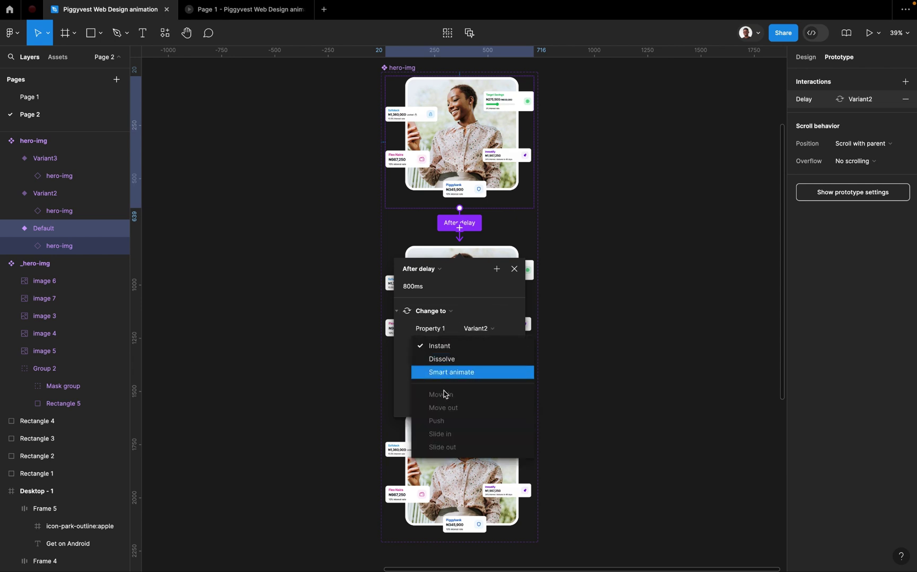
pyautogui.click(457, 375)
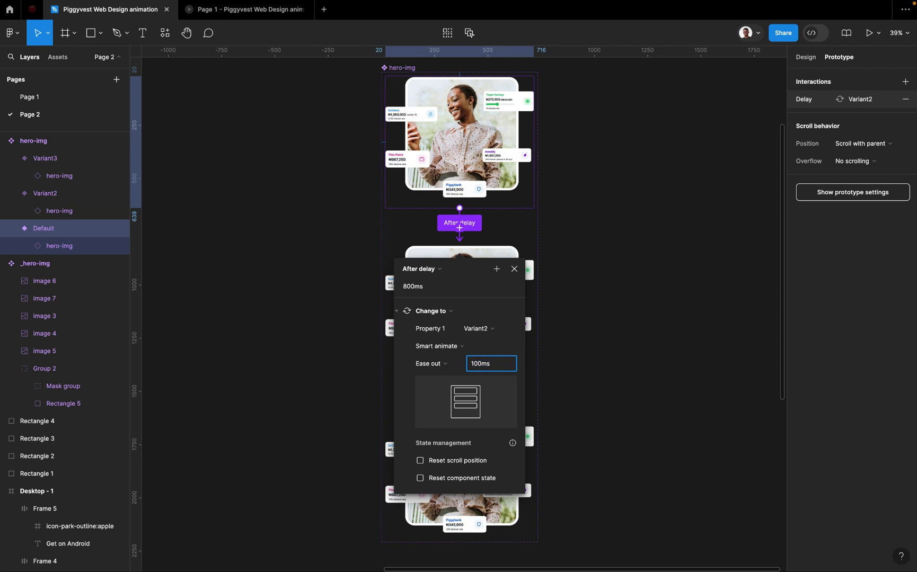
pyautogui.press('Return')
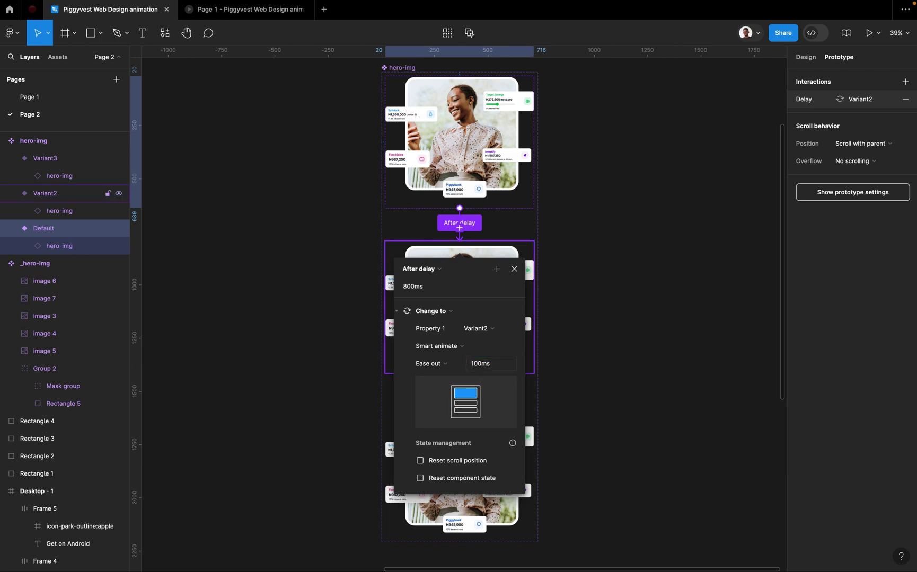
pyautogui.click(514, 270)
# Step: Connect Variant2 to Variant3 with a Change to interaction triggered After delay of 200ms
pyautogui.click(448, 374)
pyautogui.moveTo(458, 393); pyautogui.dragTo(462, 446)
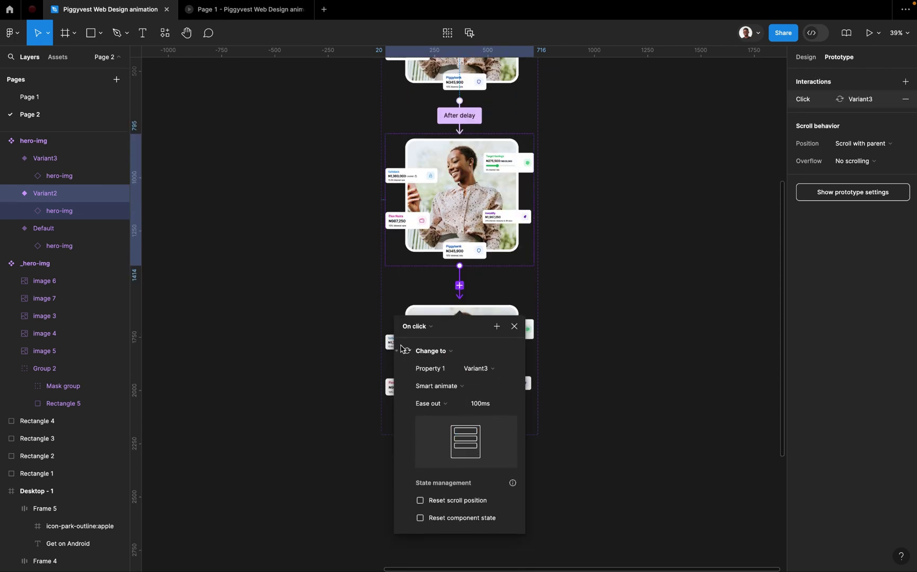
pyautogui.click(420, 333)
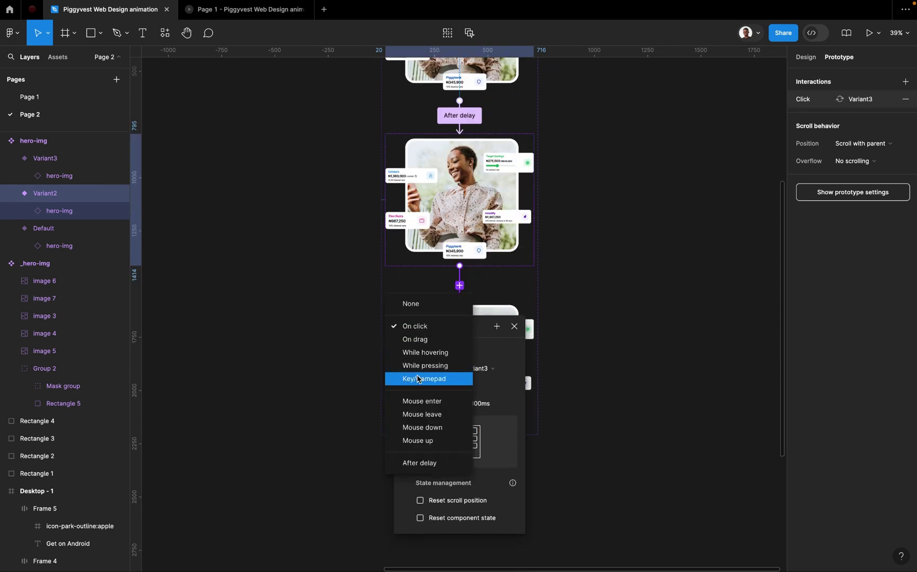
pyautogui.click(431, 463)
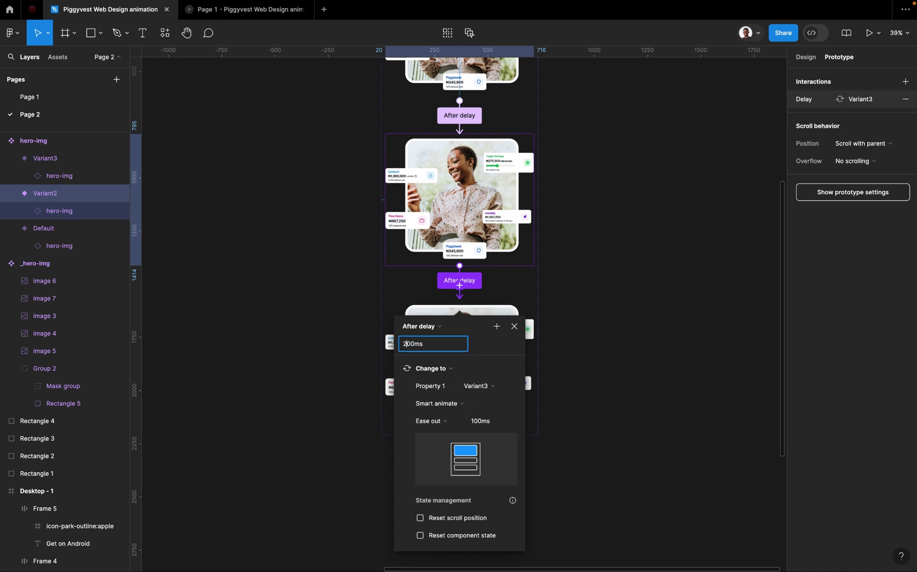
pyautogui.press('Return')
pyautogui.click(514, 328)
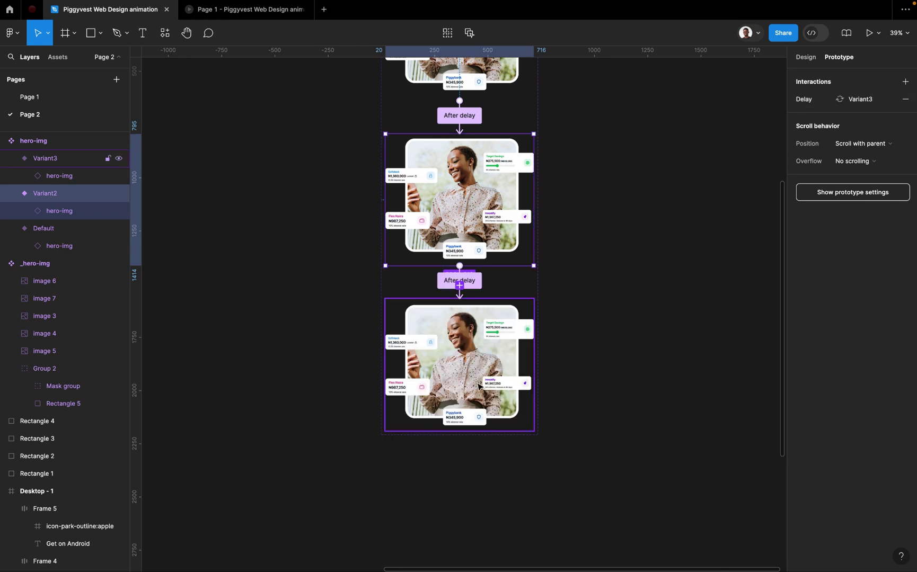
# Step: Connect Variant3 back to the Default variant with a Change to interaction triggered After delay of 400ms
pyautogui.click(459, 410)
pyautogui.moveTo(459, 431); pyautogui.dragTo(455, 199)
pyautogui.scroll(4, 632, 358)
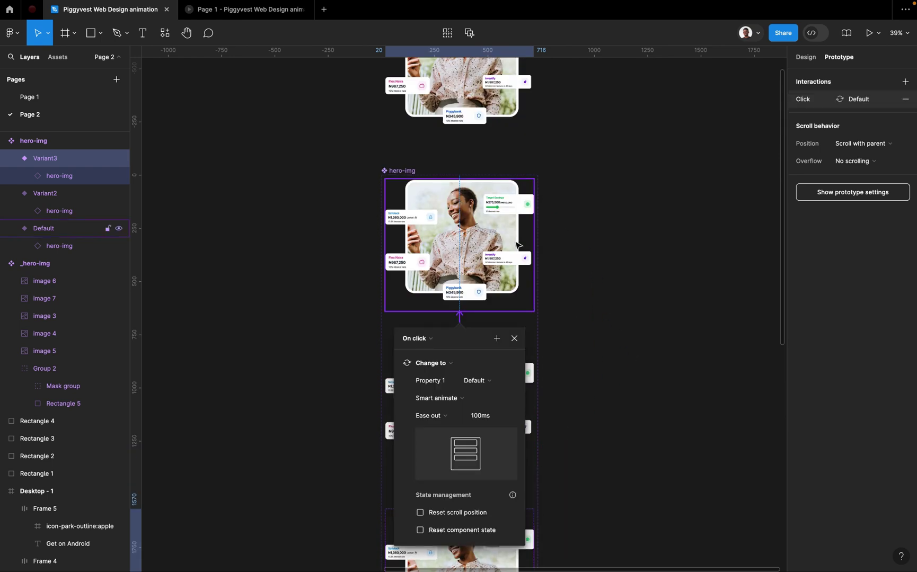
pyautogui.click(414, 340)
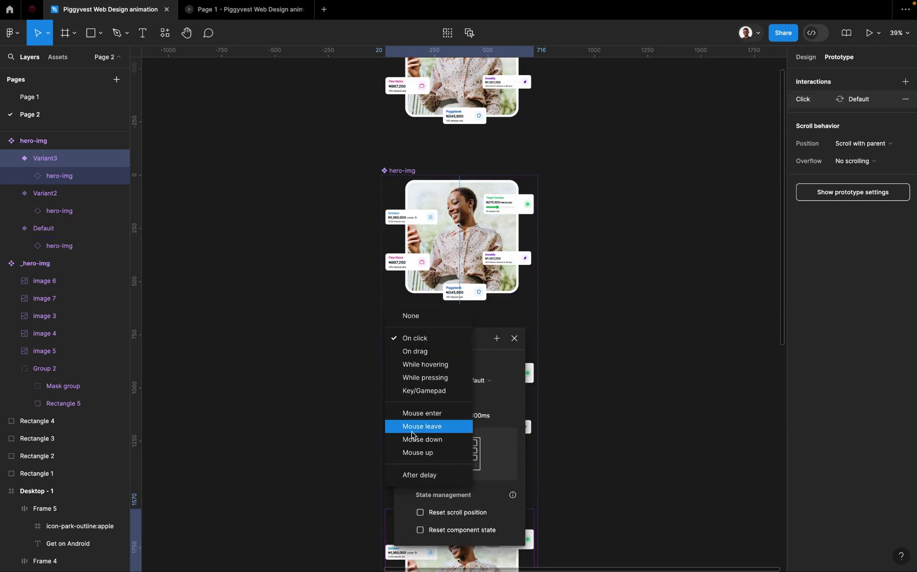
pyautogui.click(417, 477)
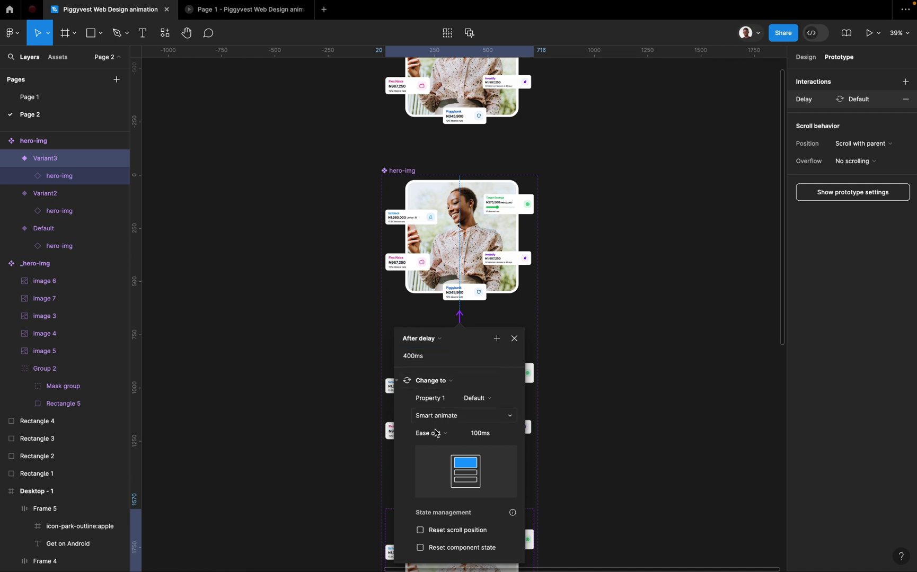
pyautogui.click(517, 341)
pyautogui.click(548, 327)
pyautogui.scroll(-1, 549, 327)
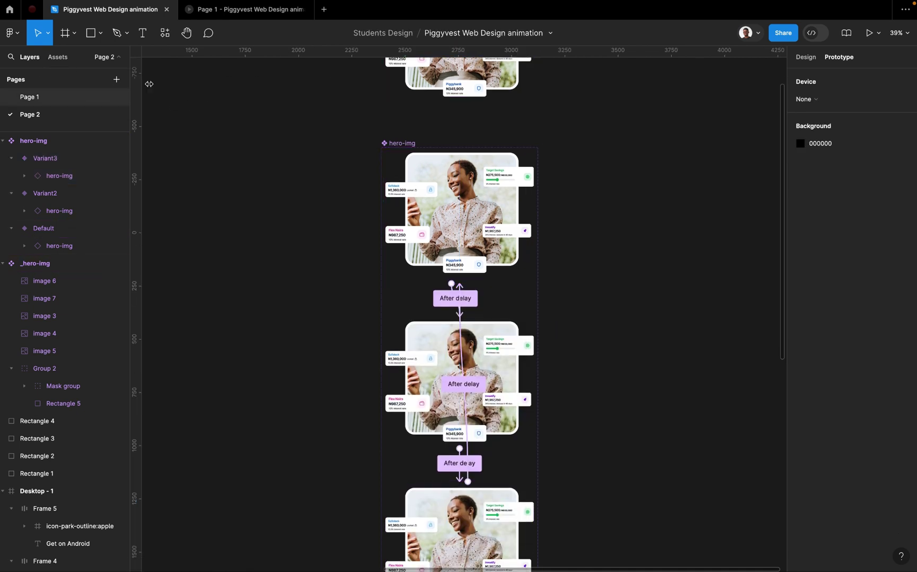
# Step: Insert an instance of Page 2's local hero-img component into the hero area of the Desktop - 1 frame
pyautogui.scroll(-5, 300, 160)
pyautogui.moveTo(219, 182); pyautogui.dragTo(577, 196)
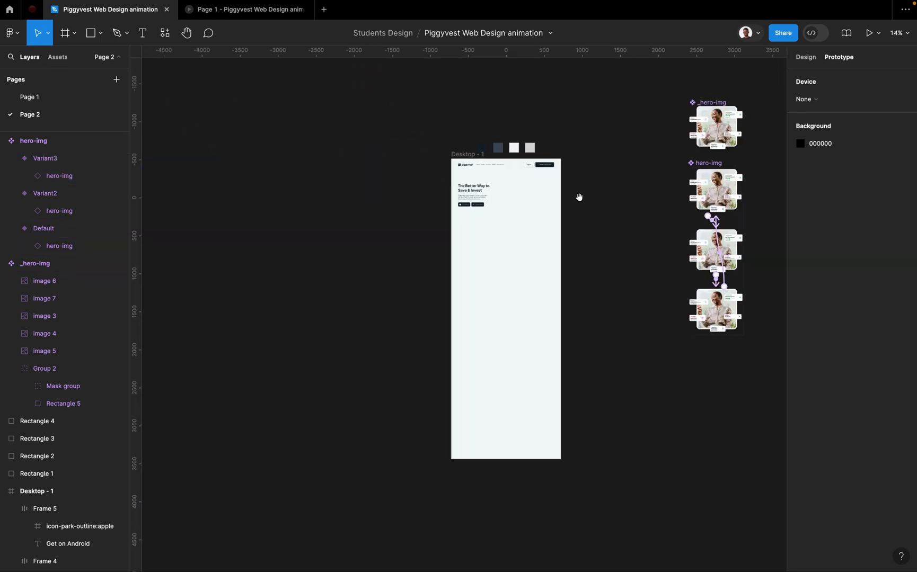
pyautogui.click(806, 58)
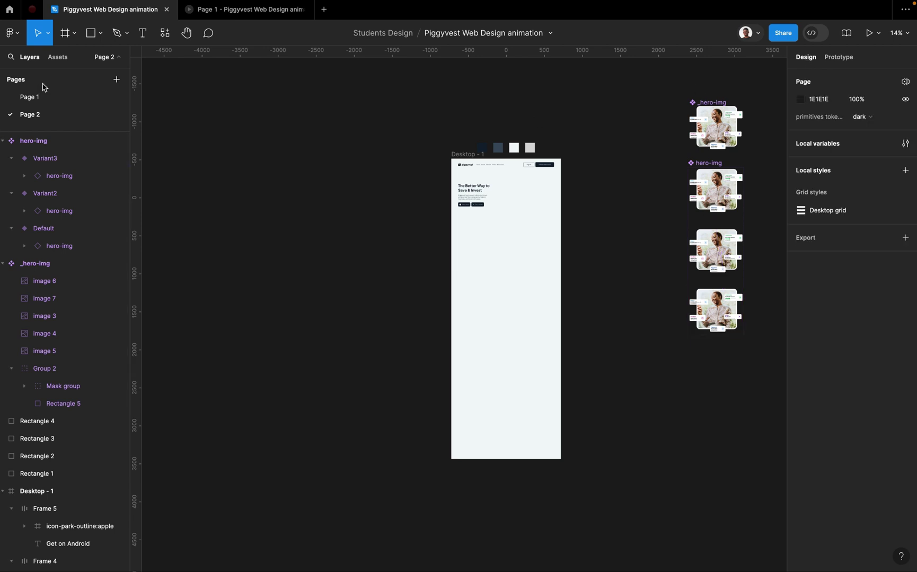
pyautogui.click(58, 57)
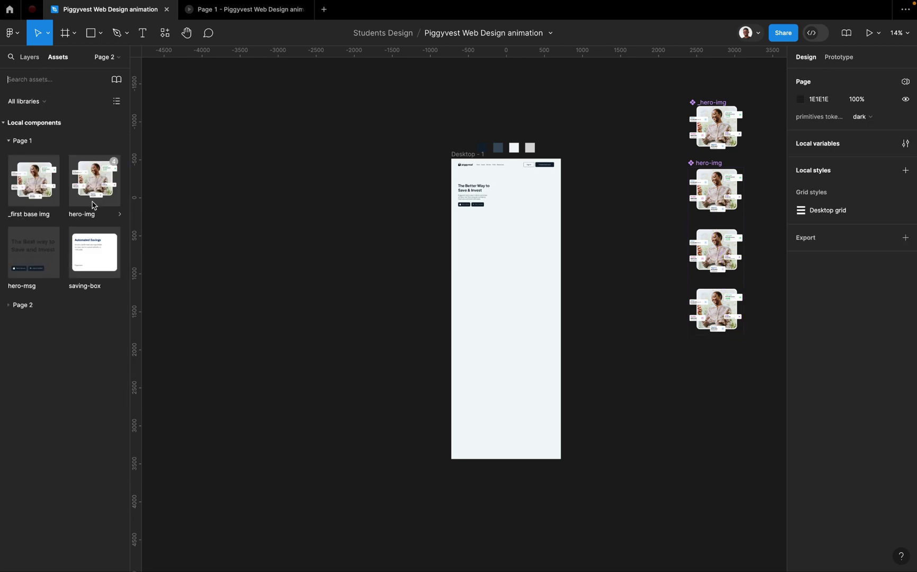
pyautogui.click(14, 308)
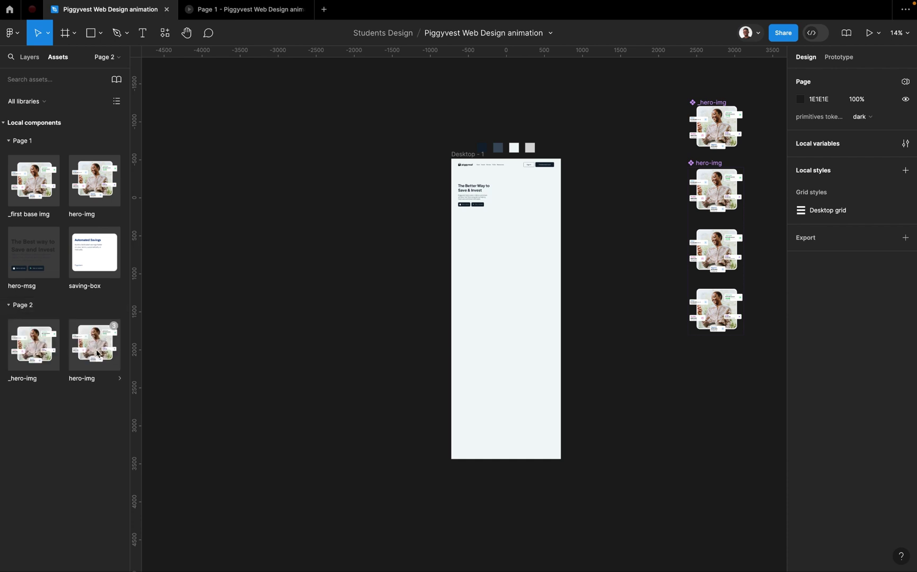
pyautogui.moveTo(98, 354); pyautogui.dragTo(543, 211)
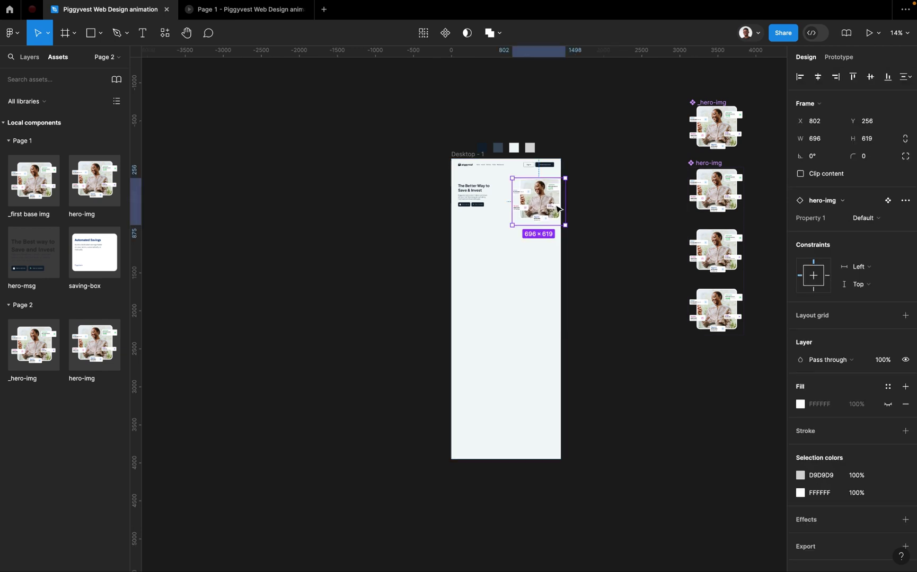
# Step: Position the hero-img instance beside the headline at X 654, Y 225 within the Desktop - 1 frame
pyautogui.keyDown('ctrl'); pyautogui.scroll(10, 562, 206); pyautogui.keyUp('ctrl')
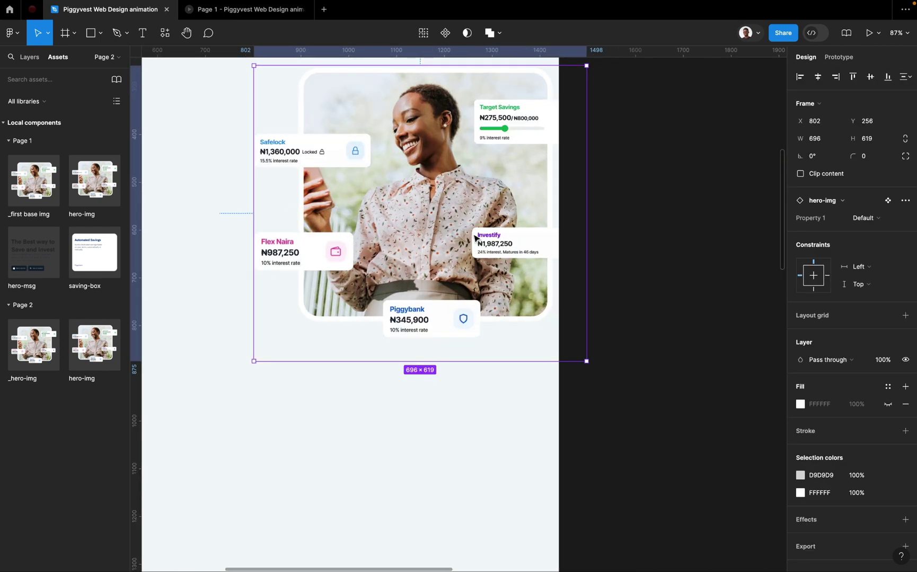
pyautogui.keyDown('ctrl'); pyautogui.scroll(-8, 474, 237); pyautogui.keyUp('ctrl')
pyautogui.moveTo(455, 273); pyautogui.dragTo(414, 265)
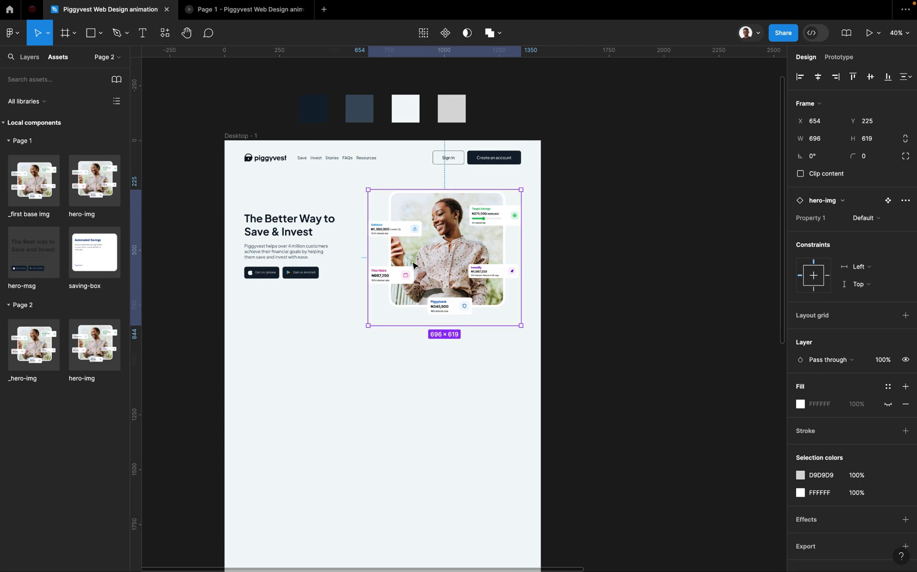
pyautogui.click(270, 128)
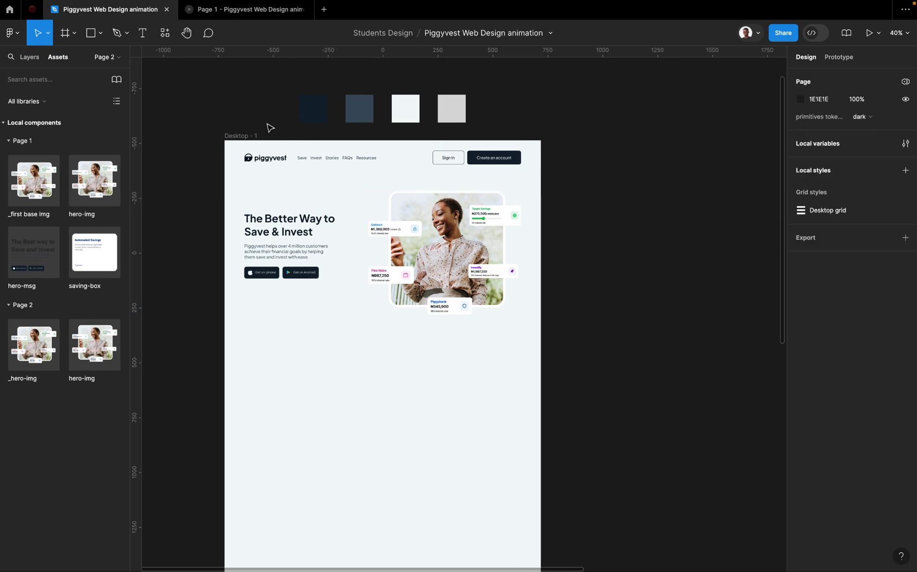
# Step: Present the Desktop - 1 frame and compare its hero animation with the existing Page 1 prototype
pyautogui.click(240, 136)
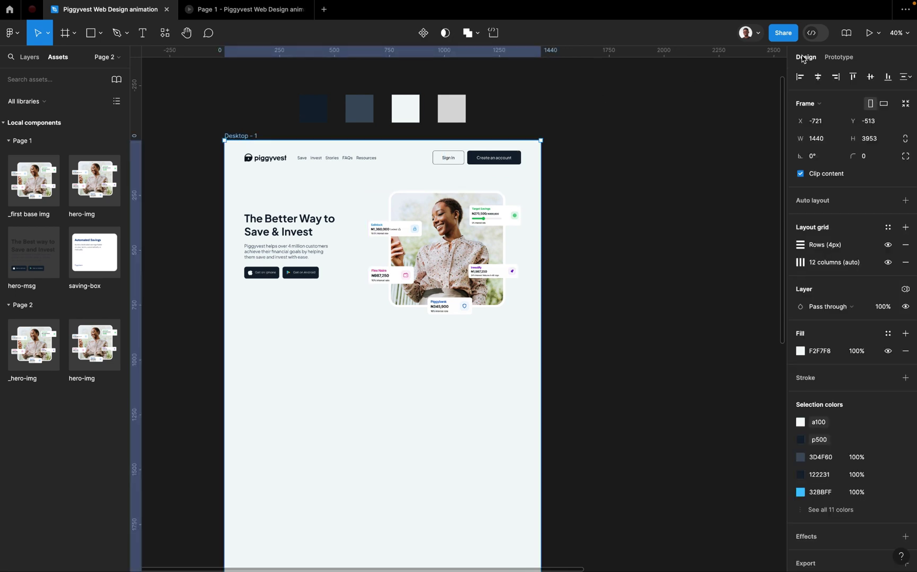
pyautogui.click(869, 36)
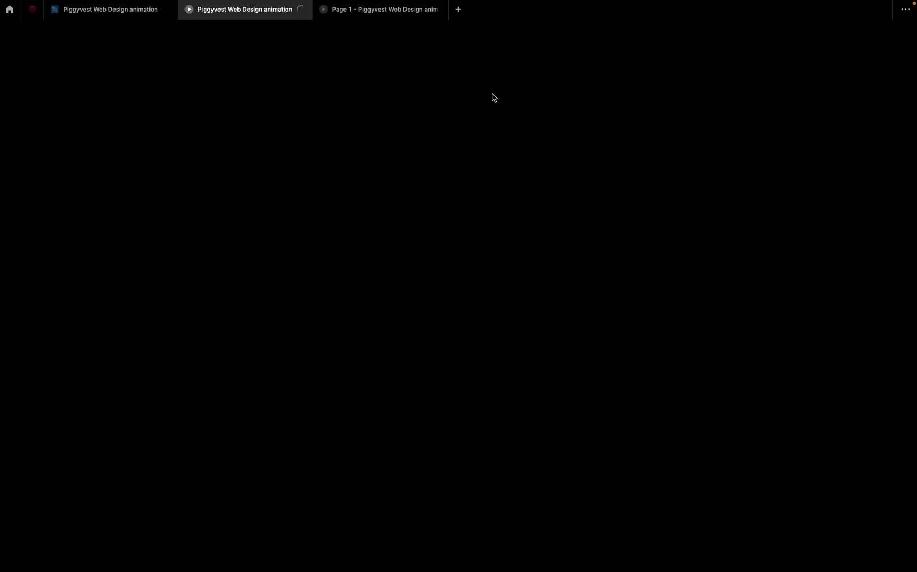
pyautogui.click(375, 17)
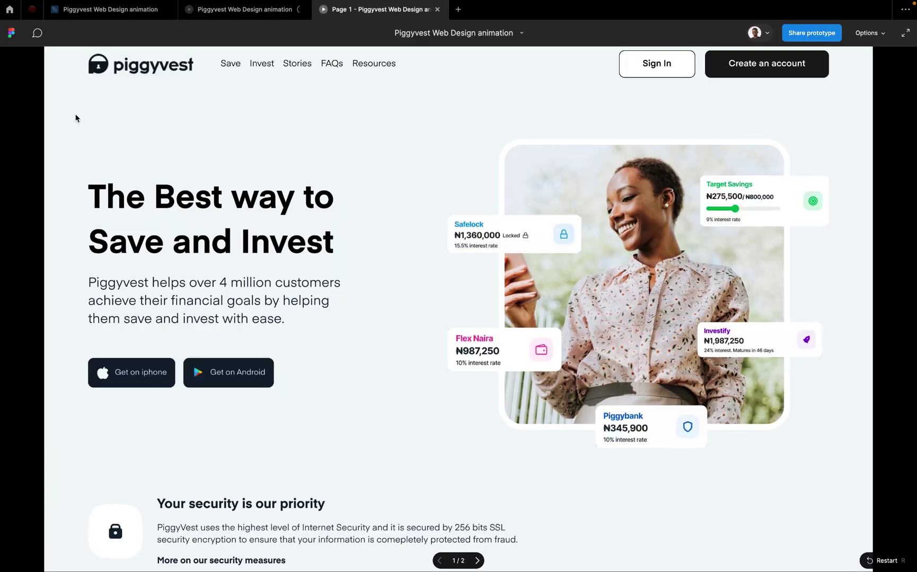
pyautogui.click(477, 560)
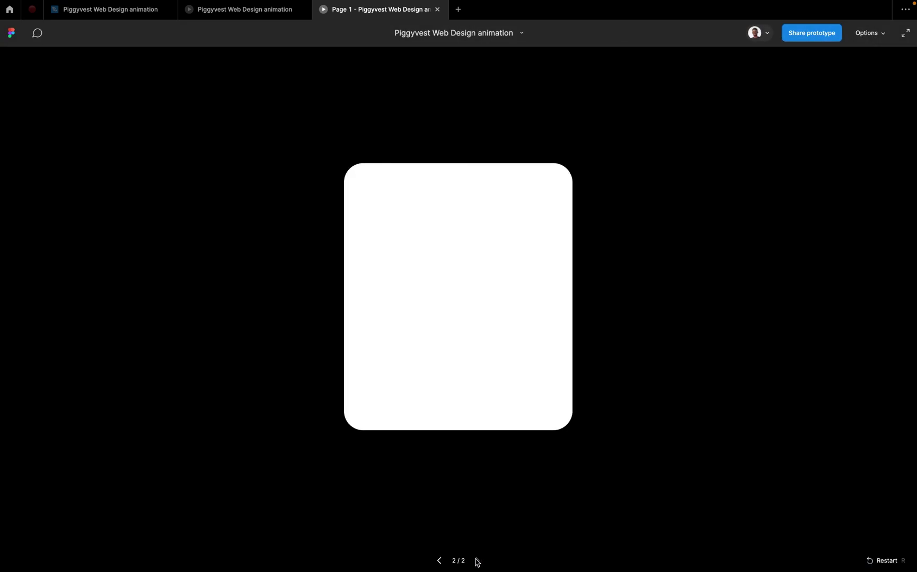
pyautogui.click(440, 560)
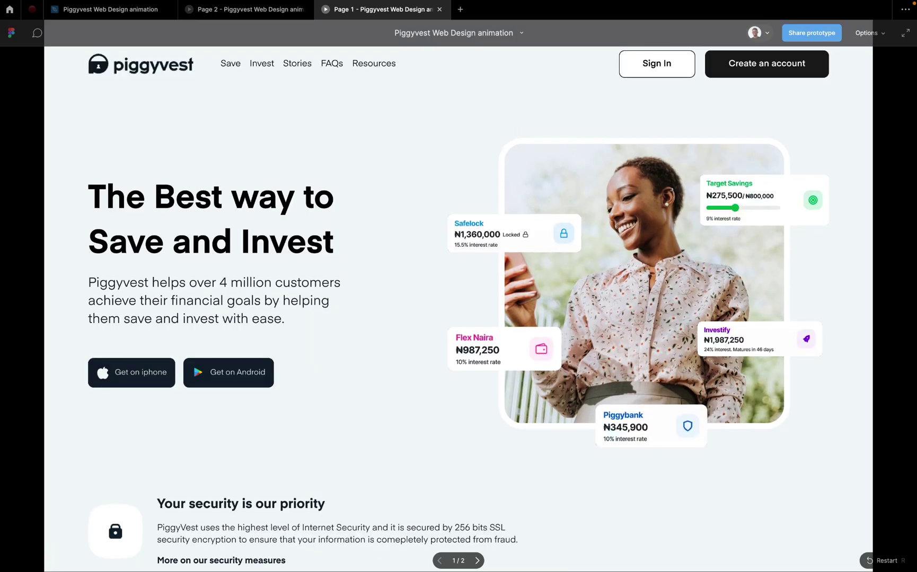
pyautogui.click(238, 13)
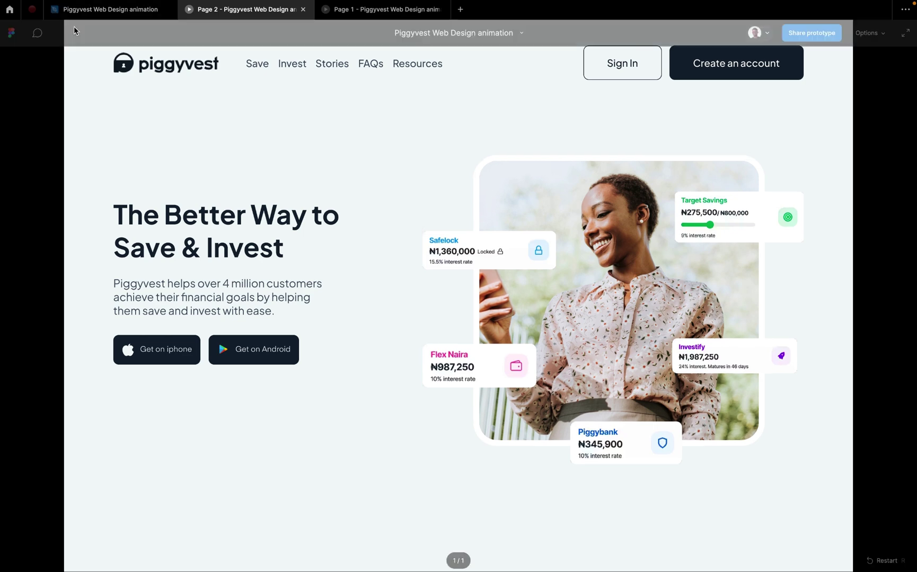
# Step: Nudge the nested hero-img inside Variant2 up to Y 5 and preview the animation in the Page 2 prototype
pyautogui.click(106, 9)
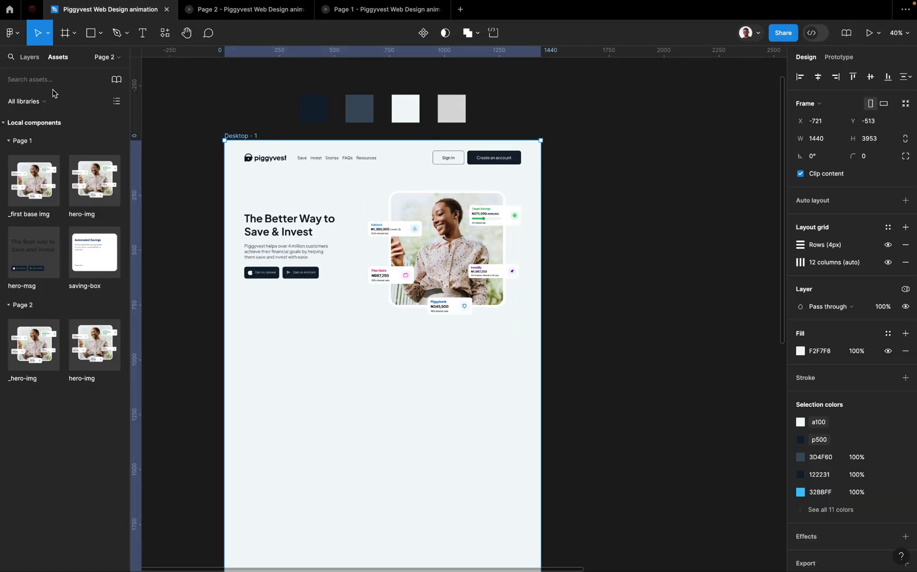
pyautogui.hotkey('alt', '1')
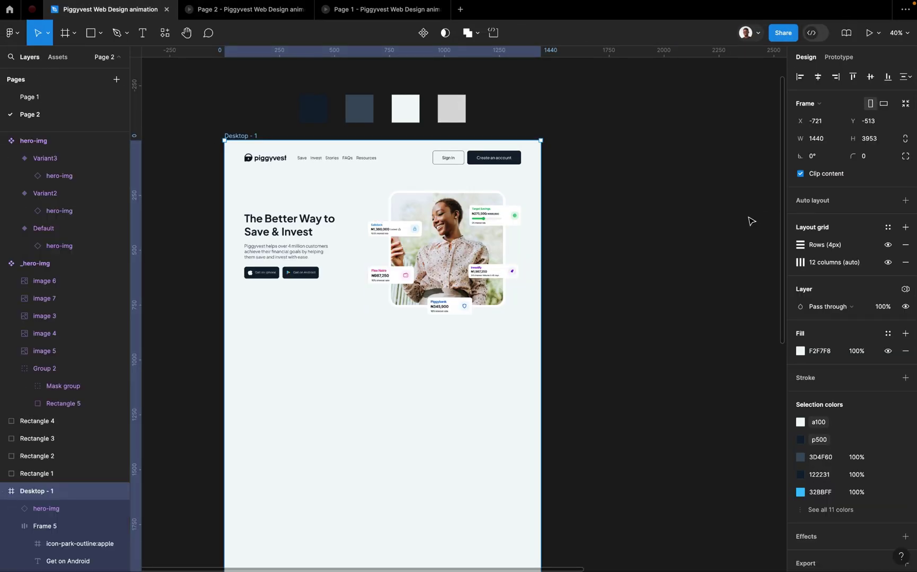
pyautogui.press('Escape')
pyautogui.hscroll(6, 456, 219)
pyautogui.hscroll(3, 449, 141)
pyautogui.scroll(-2, 449, 140)
pyautogui.click(514, 285)
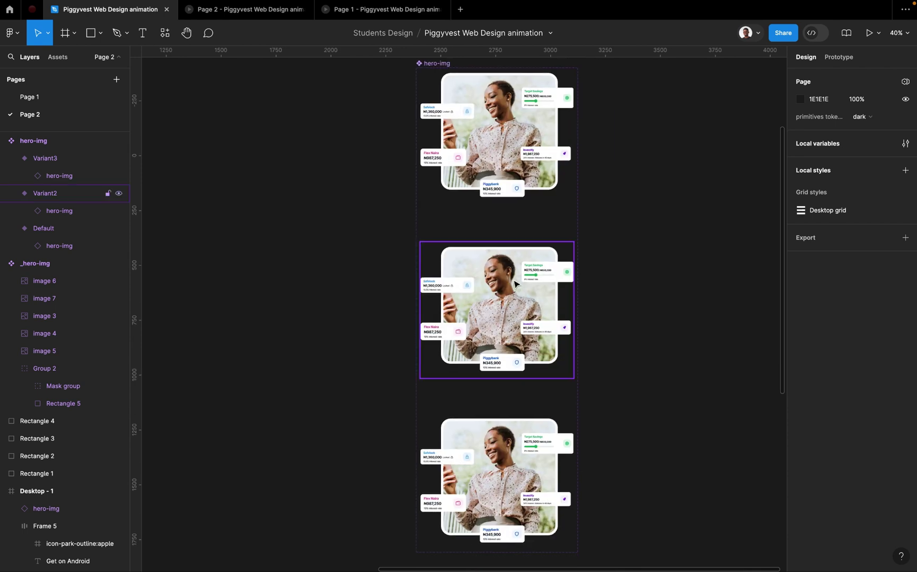
pyautogui.click(514, 284)
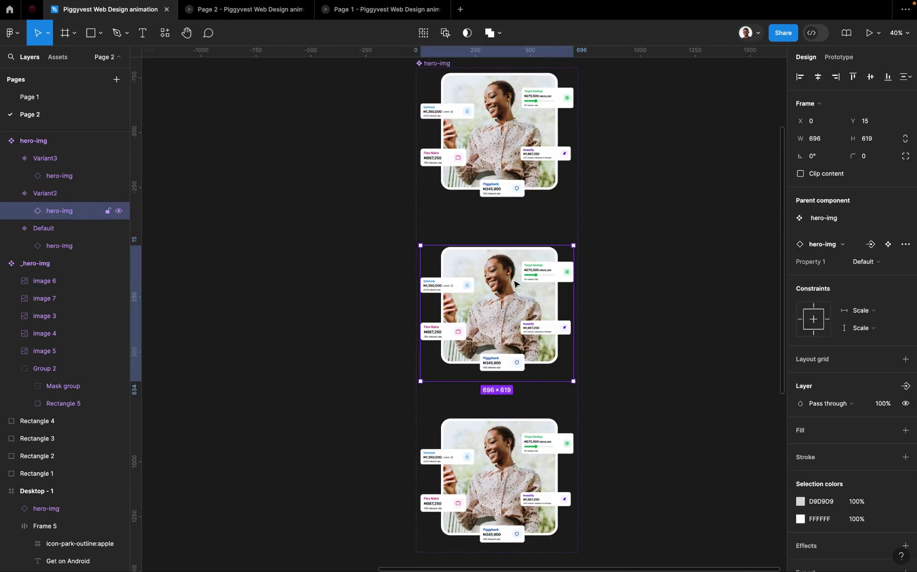
pyautogui.hotkey('shift', 'Up')
pyautogui.hotkey('shift', 'Up')
pyautogui.hotkey('shift', 'Down')
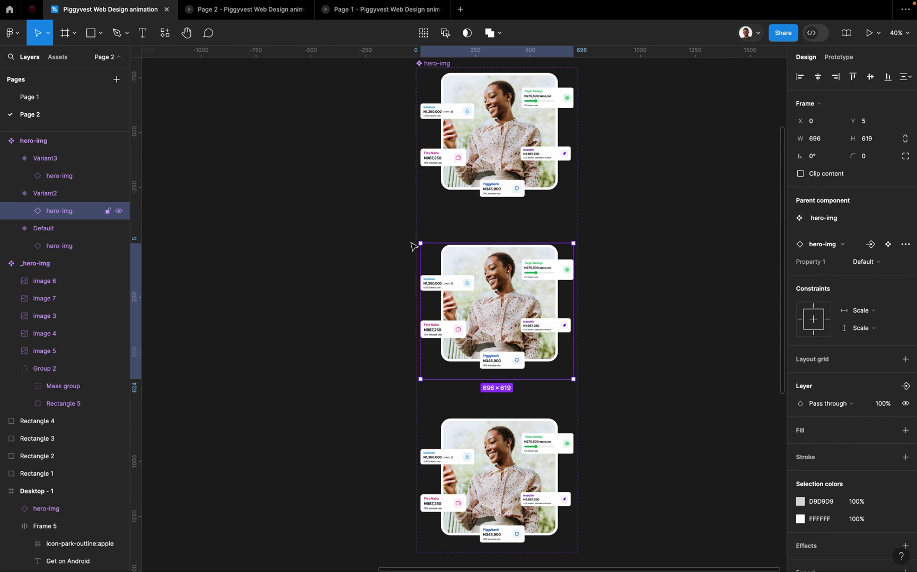
pyautogui.click(328, 83)
pyautogui.click(275, 10)
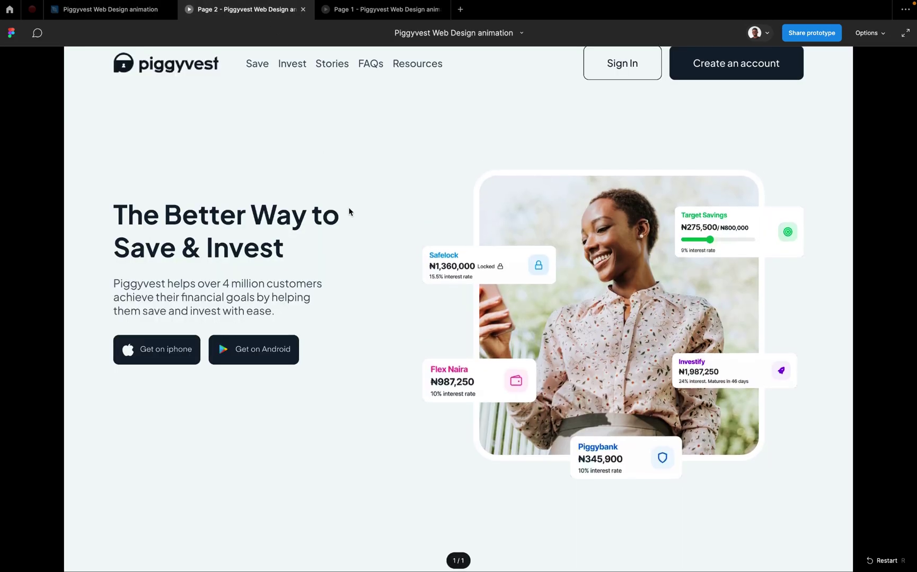
# Step: Nudge the nested hero-img inside Variant3 up to Y 12 and check the movement in the Page 2 prototype
pyautogui.click(114, 9)
pyautogui.doubleClick(539, 507)
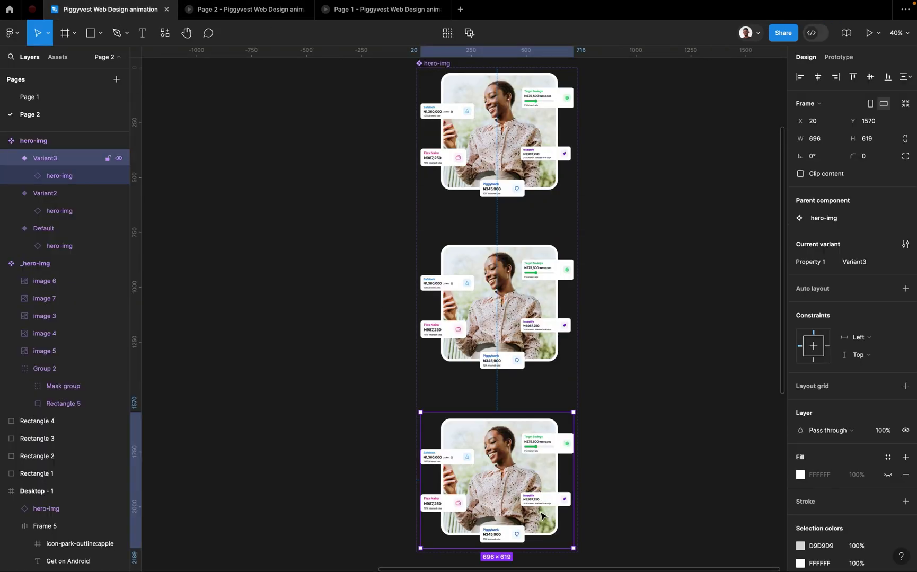
pyautogui.hotkey('shift', 'Up')
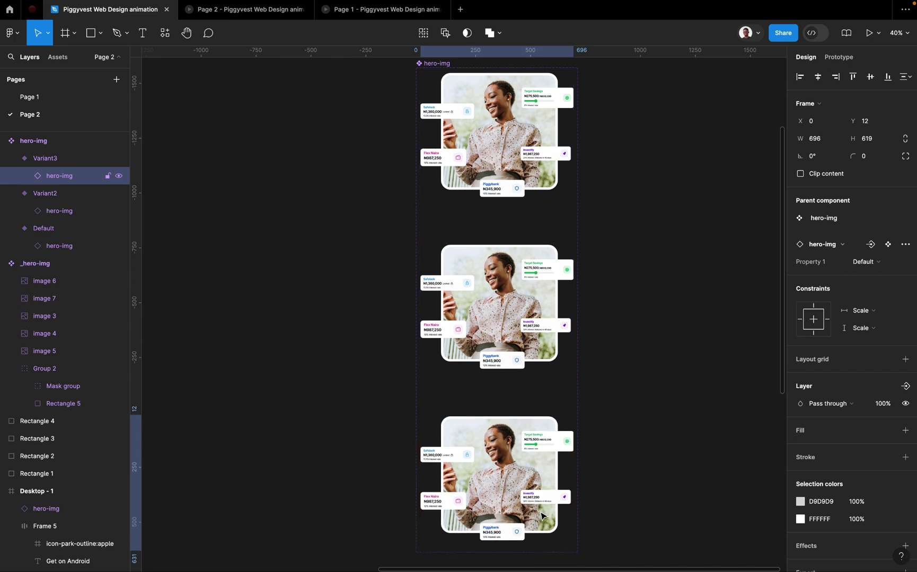
pyautogui.click(212, 10)
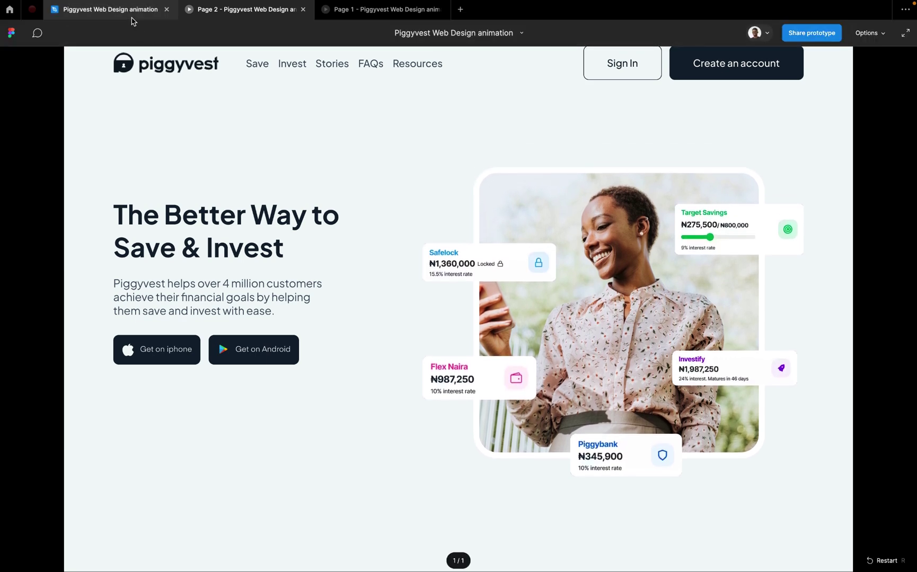
# Step: Review the Desktop - 1 hero section on the canvas and examine its animation in the Page 2 prototype
pyautogui.click(132, 18)
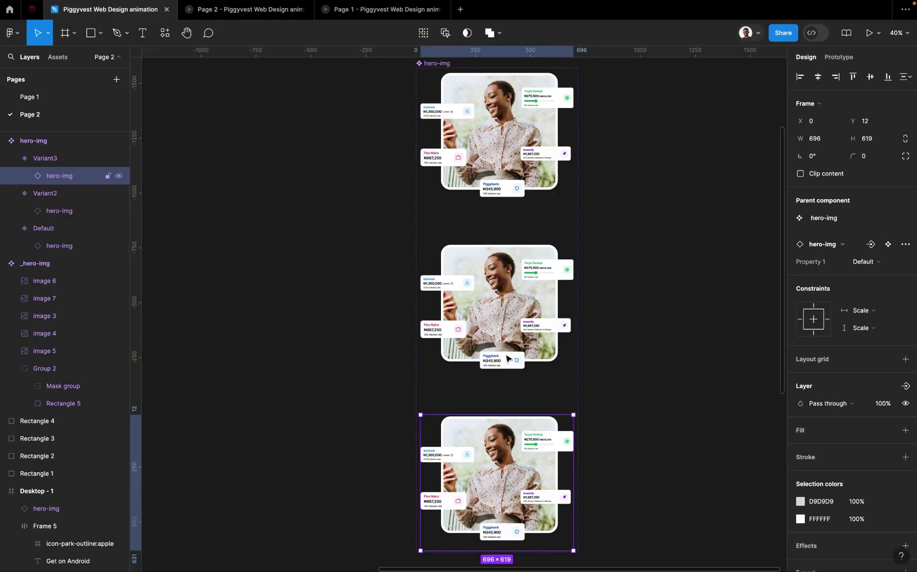
pyautogui.click(253, 295)
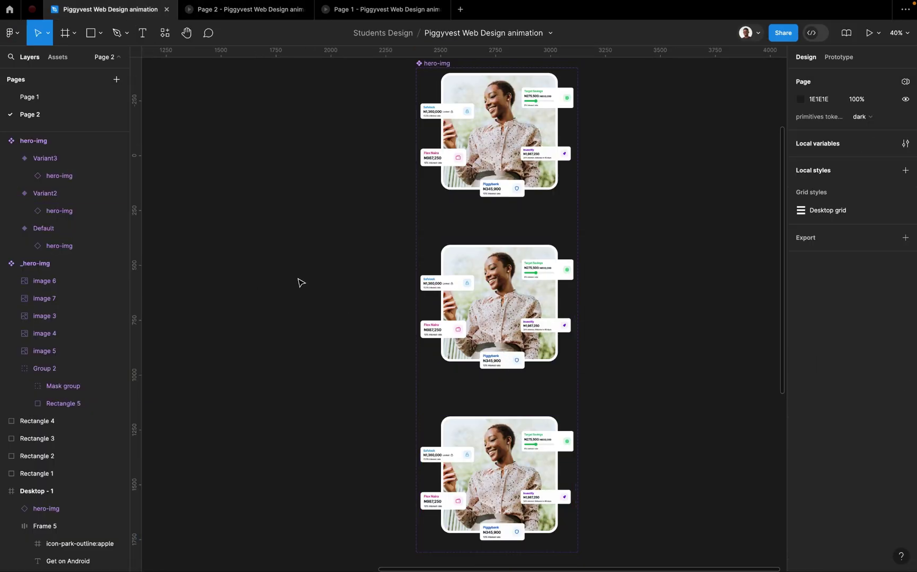
pyautogui.scroll(-2, 302, 283)
pyautogui.moveTo(268, 269); pyautogui.dragTo(684, 205)
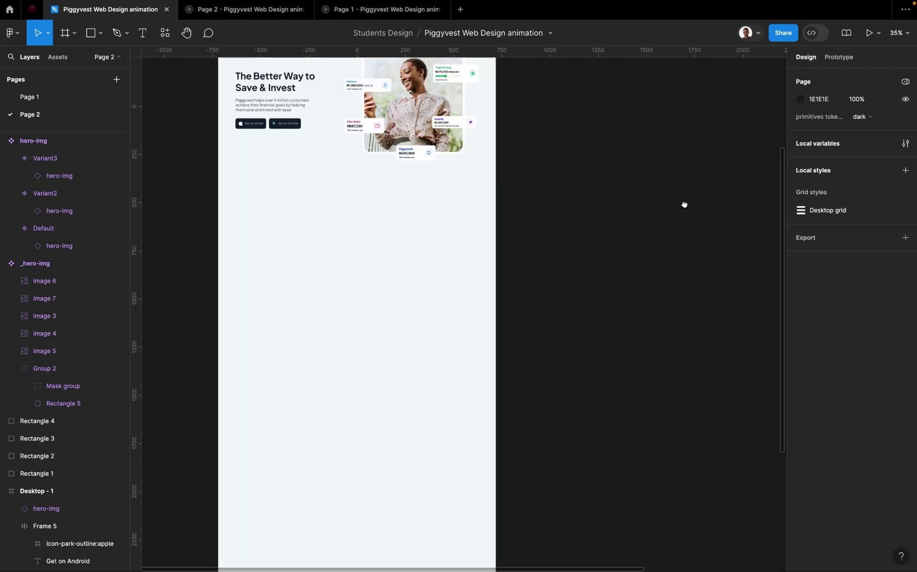
pyautogui.moveTo(478, 154); pyautogui.dragTo(502, 307)
pyautogui.scroll(4, 330, 215)
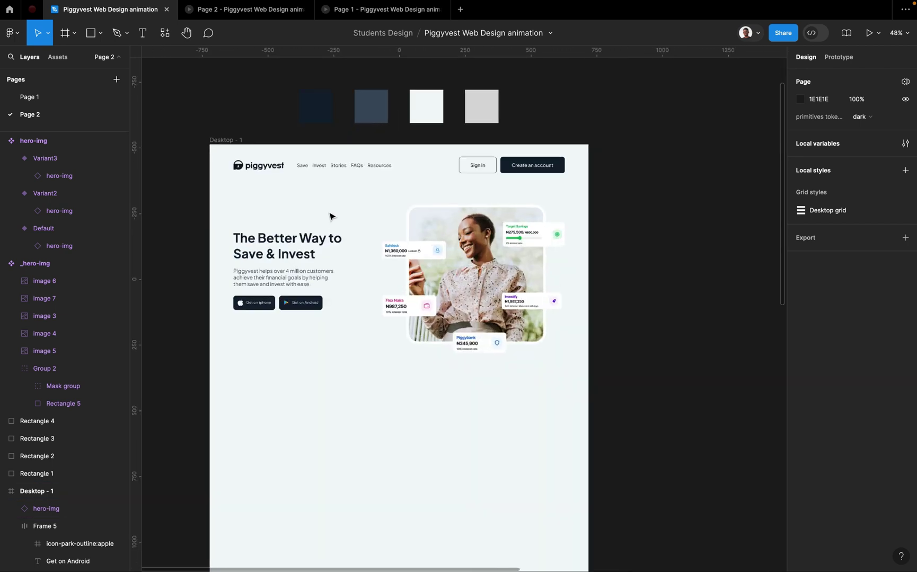
pyautogui.click(254, 11)
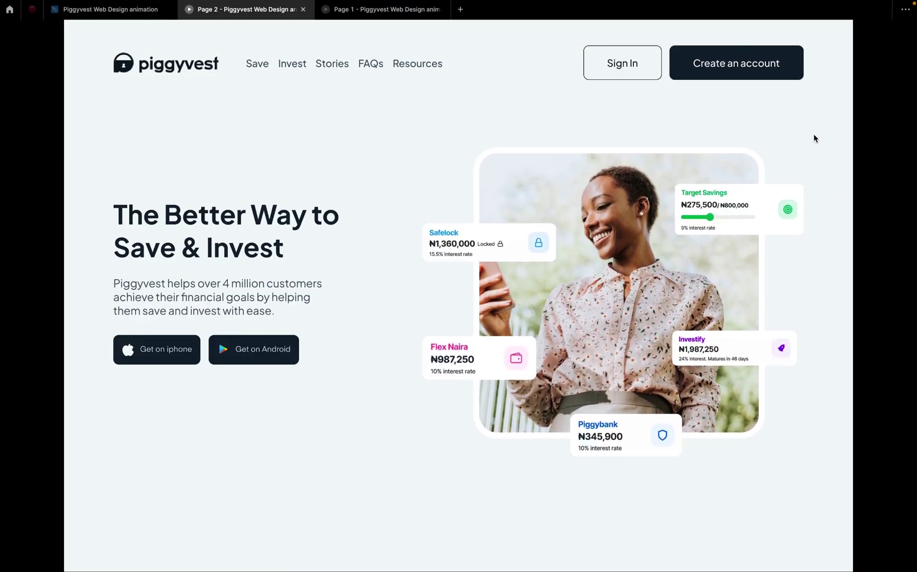
pyautogui.scroll(-1, 396, 246)
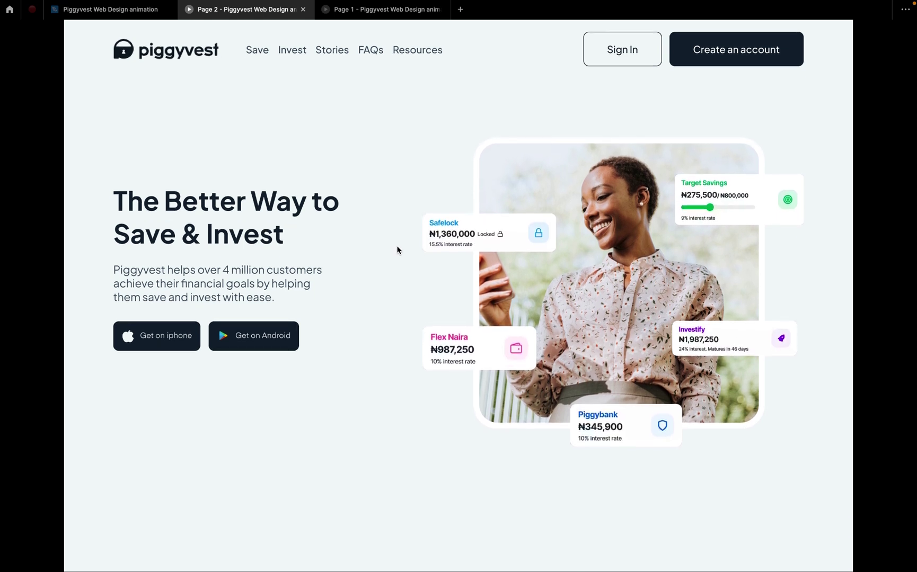
pyautogui.scroll(1, 397, 249)
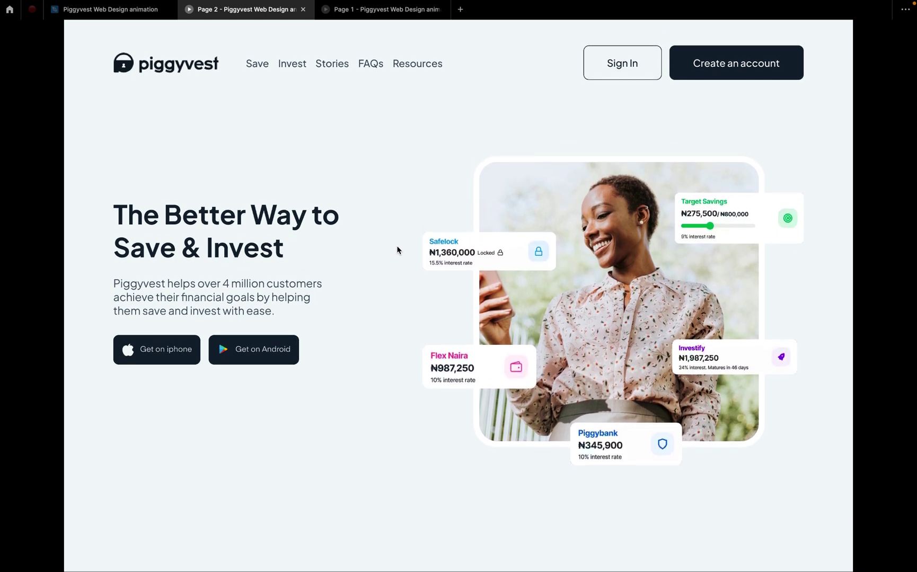